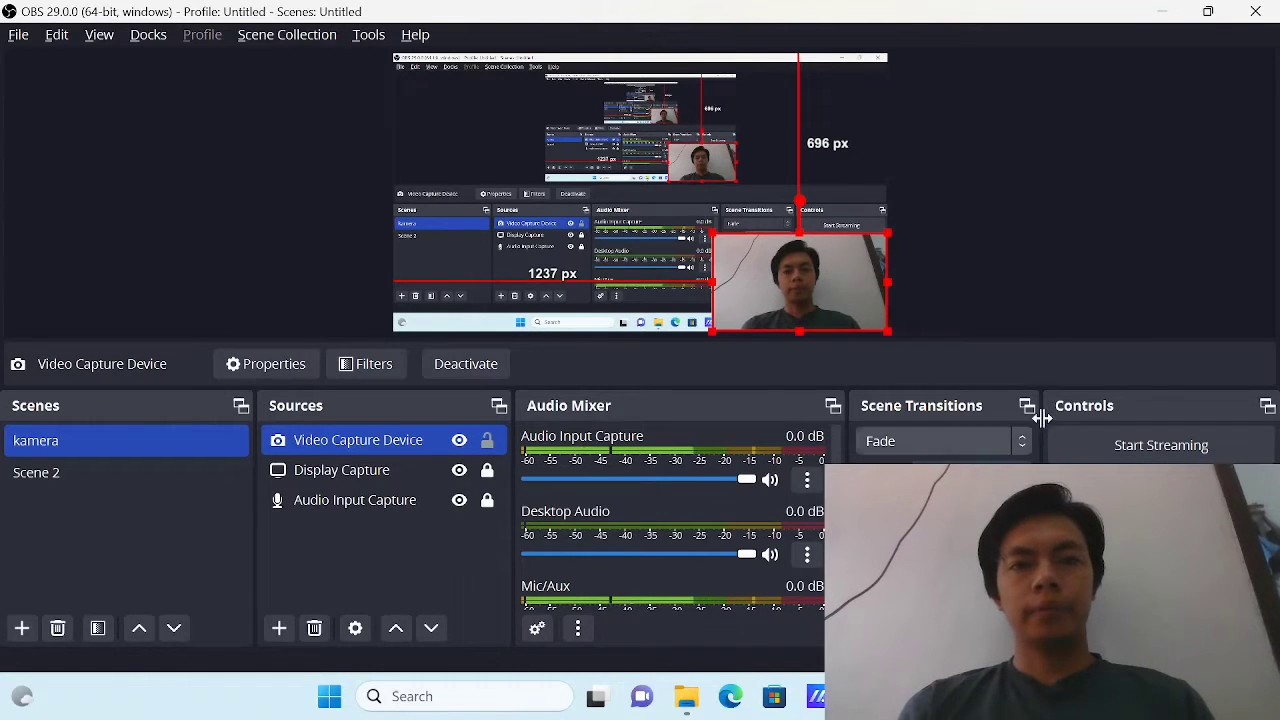
- Minimize OBS Studio to reveal the List Interview Bank (41) workbook on Sheet4
click(1162, 12)
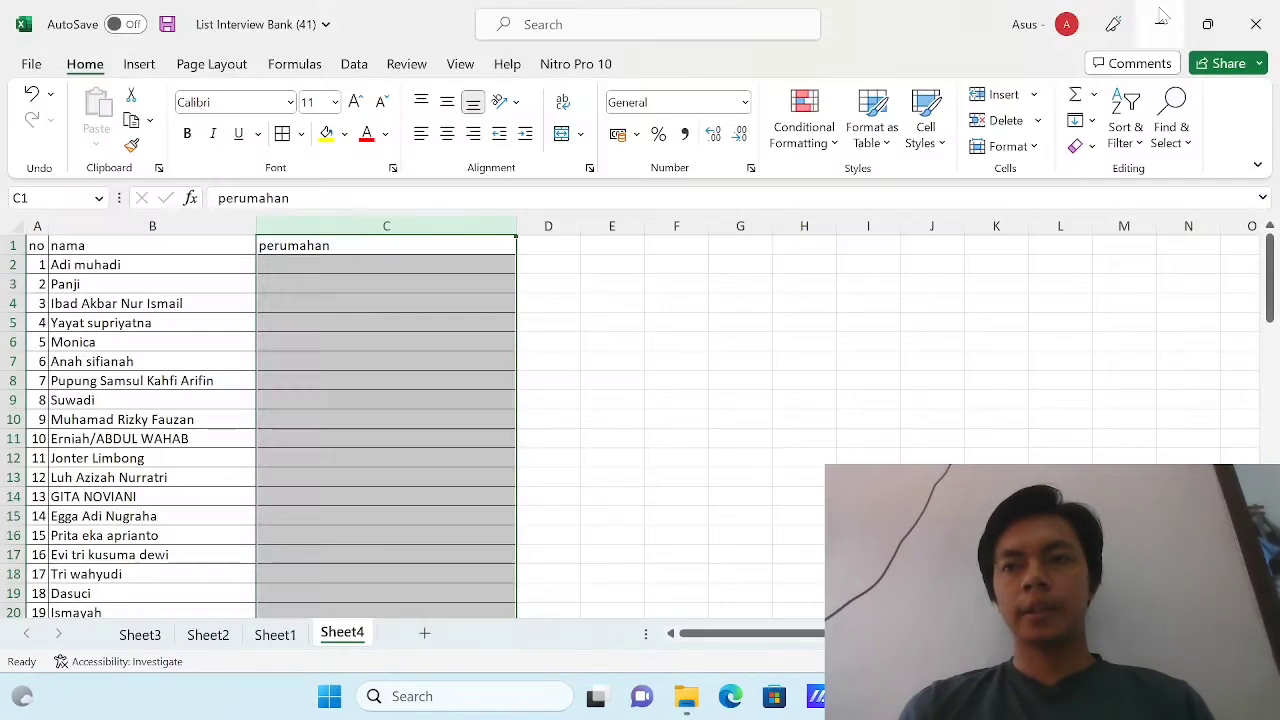
- Center the no, nama and perumahan header labels in Sheet4's A1:C1
click(276, 636)
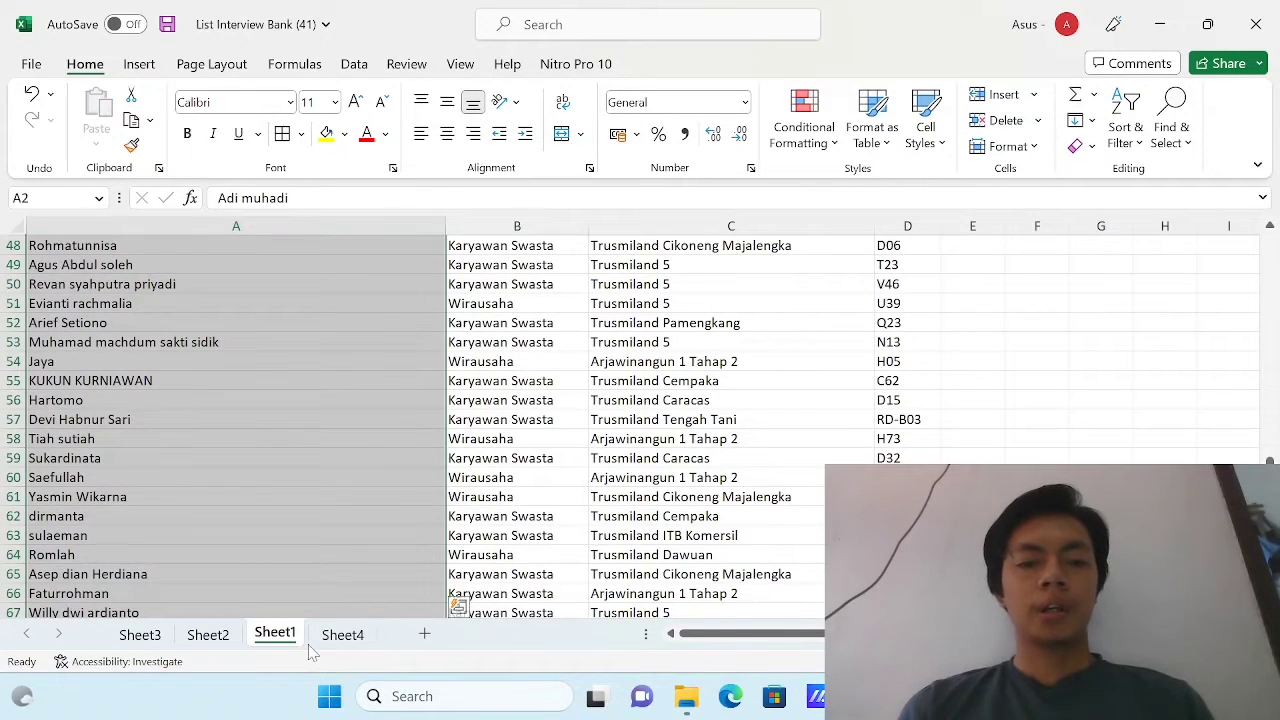
click(342, 636)
click(680, 437)
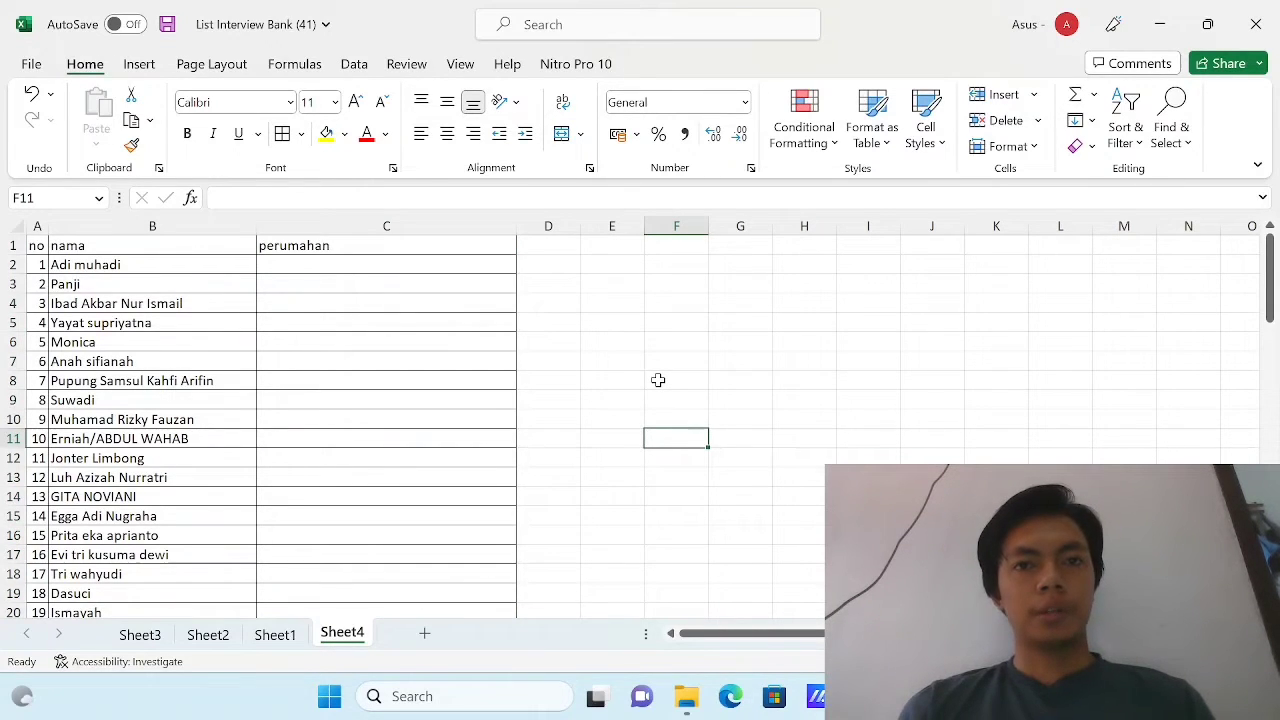
click(340, 240)
key(shift+Left)
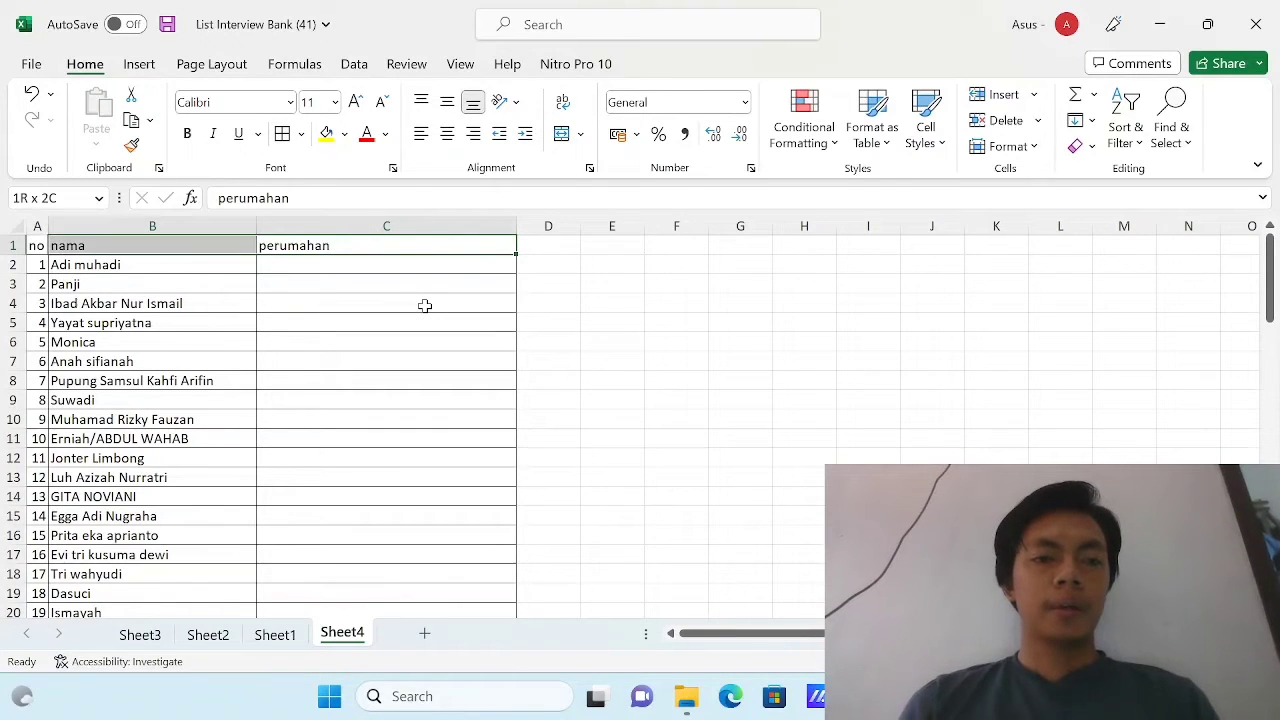
key(shift+Left)
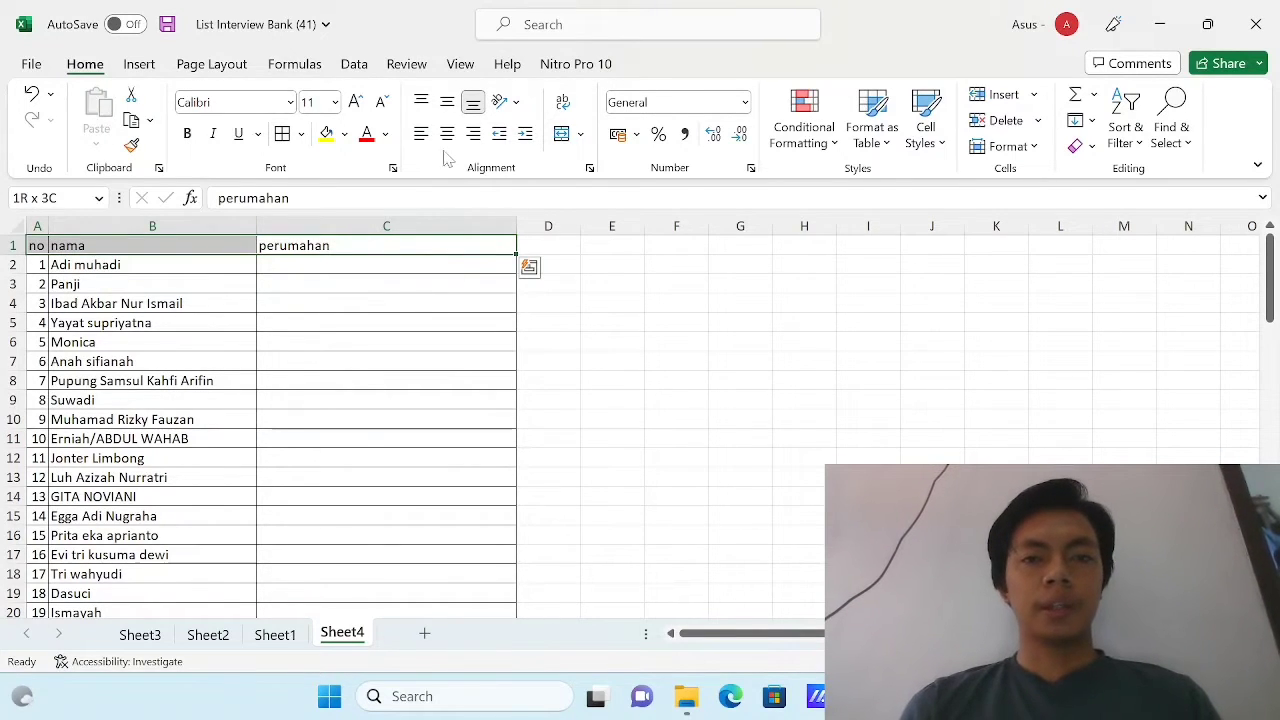
click(447, 133)
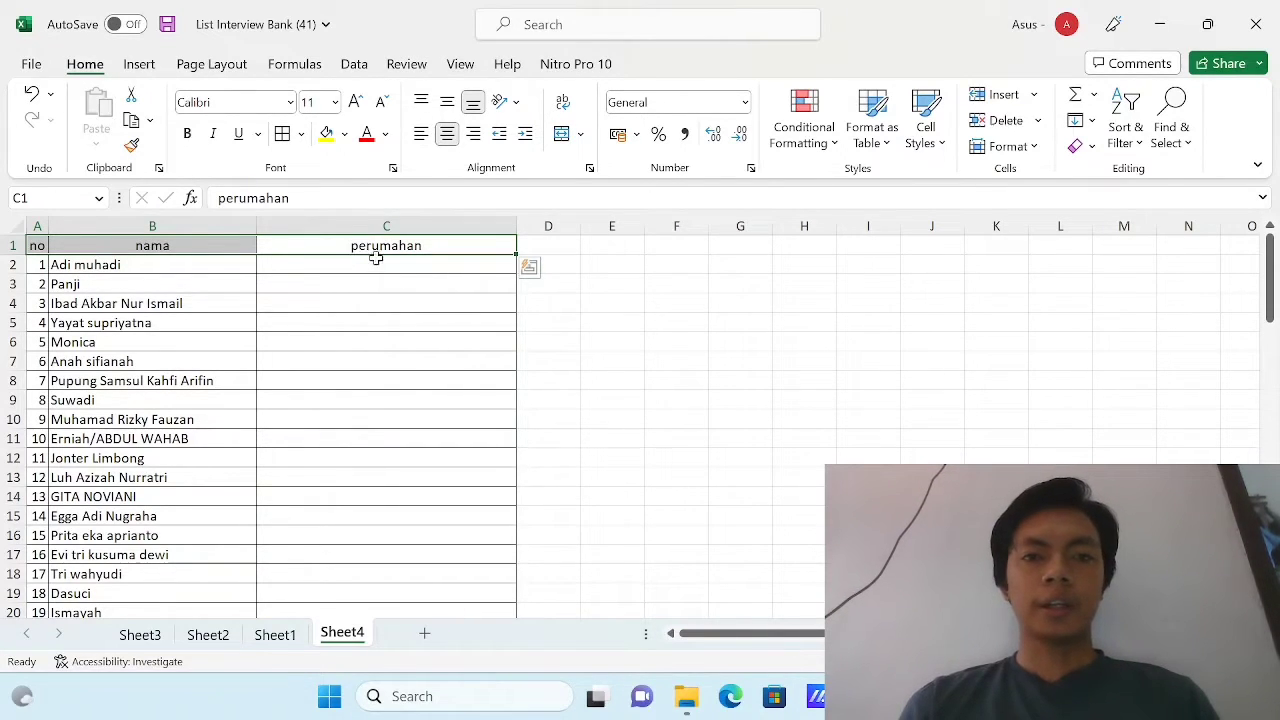
click(408, 298)
click(184, 244)
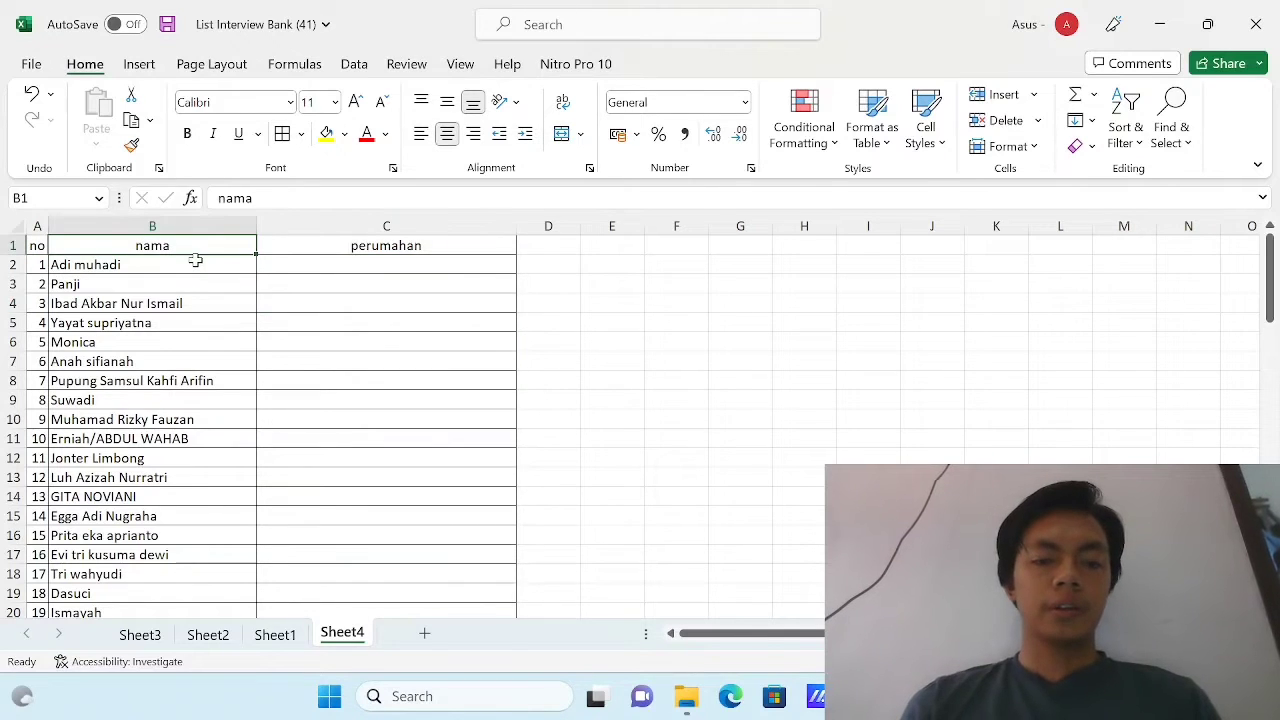
- Add filter dropdowns to the header row and sort the nama column A to Z
key(ctrl+shift+l)
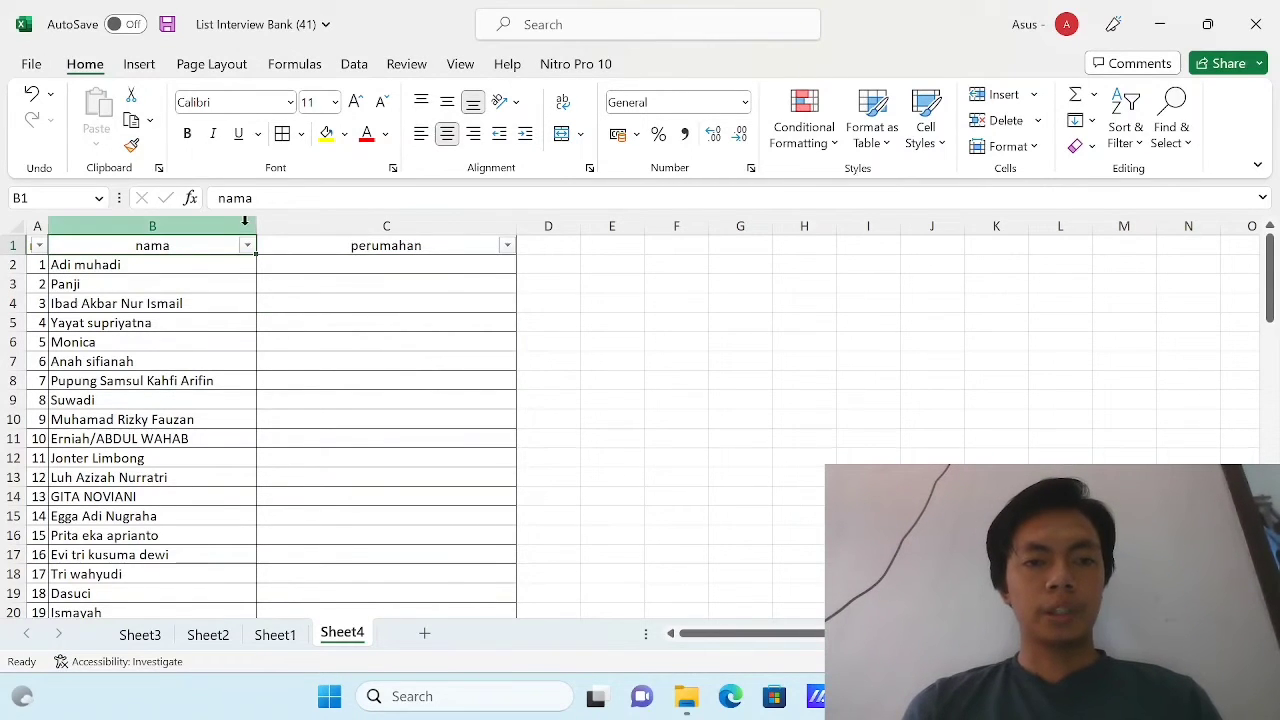
click(245, 246)
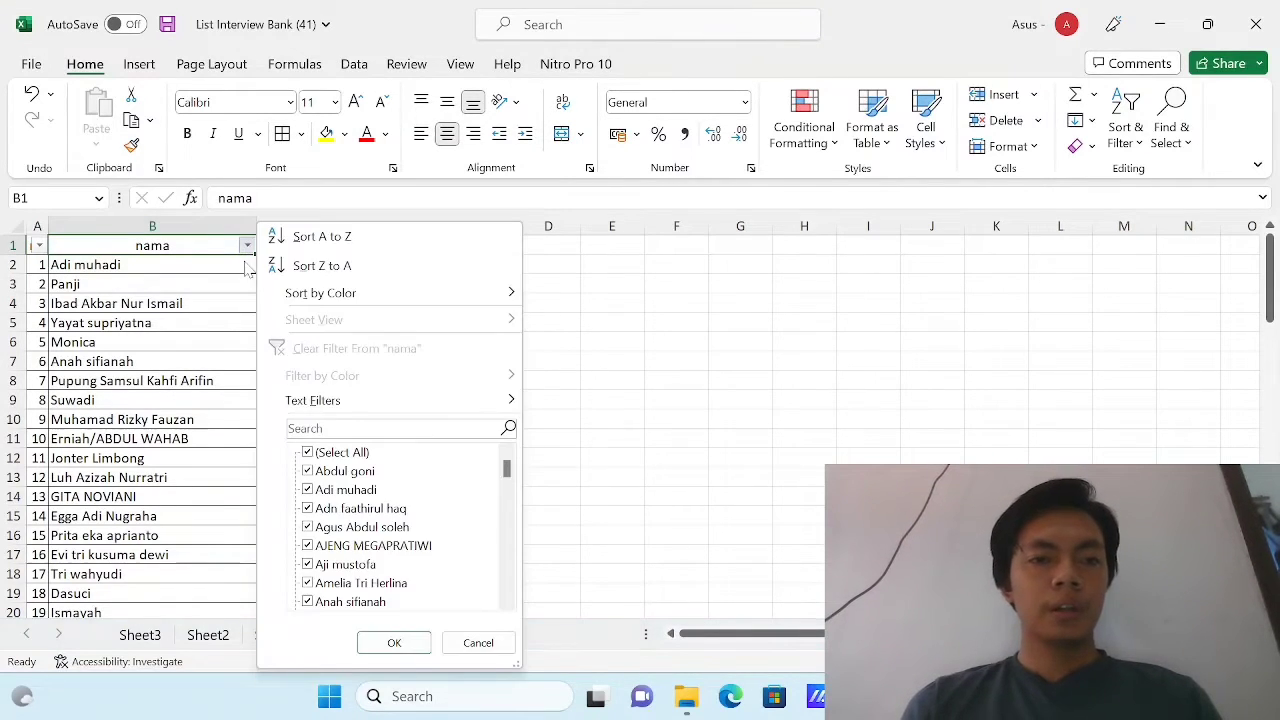
click(300, 272)
click(36, 265)
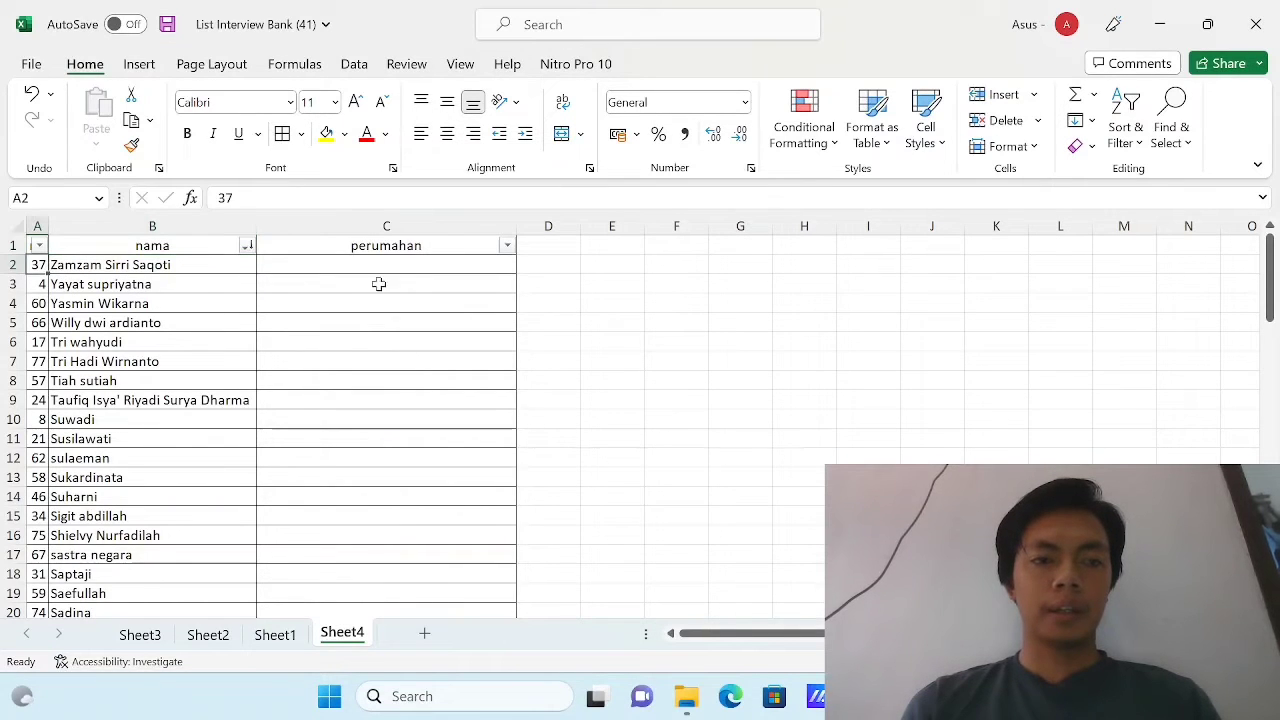
click(247, 246)
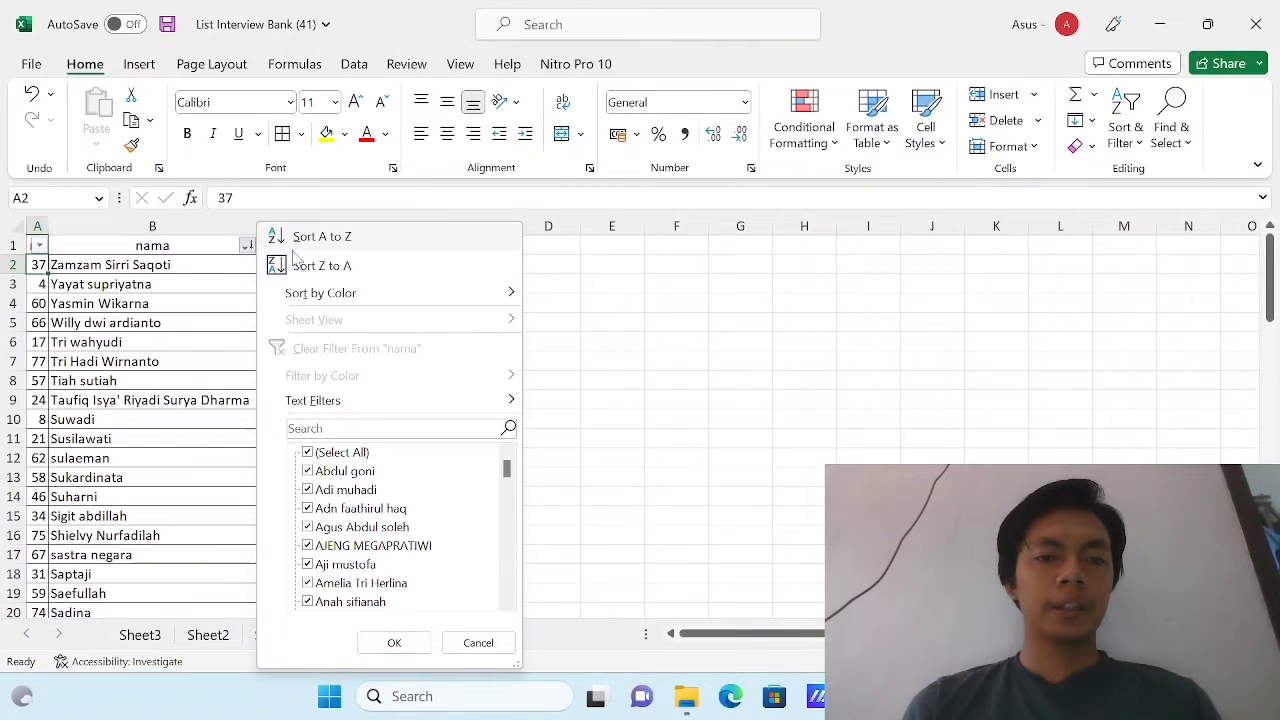
click(315, 237)
- Renumber the no column 1, 2, 3 and fill the sequence down the list
text(1)
key(Return)
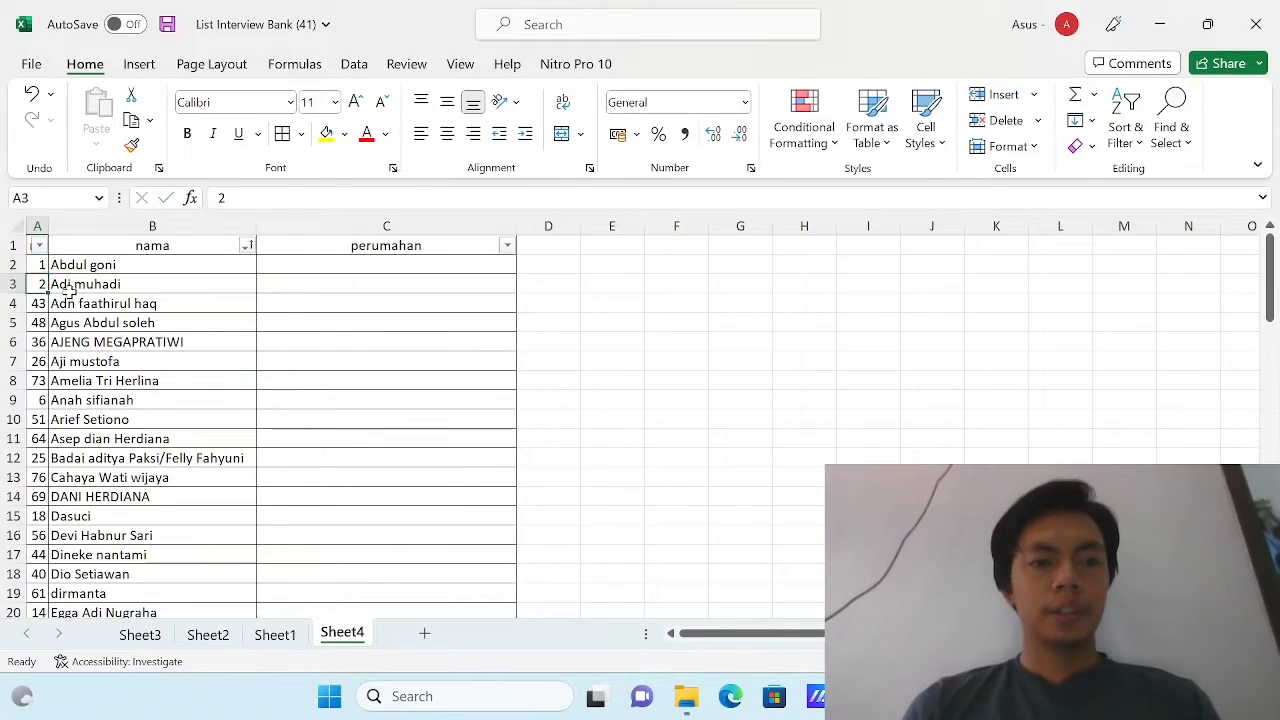
text(2)
key(Return)
text(3)
key(Up)
key(Up)
key(shift+Down)
key(shift+Down)
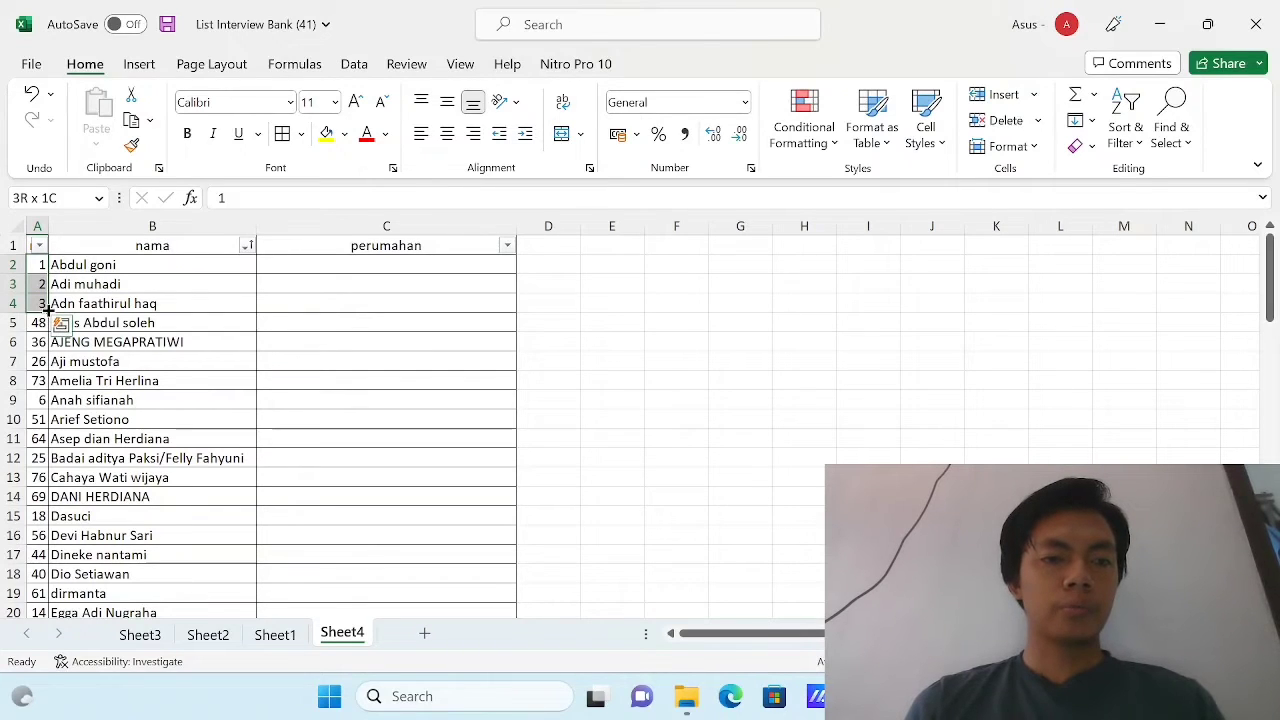
double_click(48, 310)
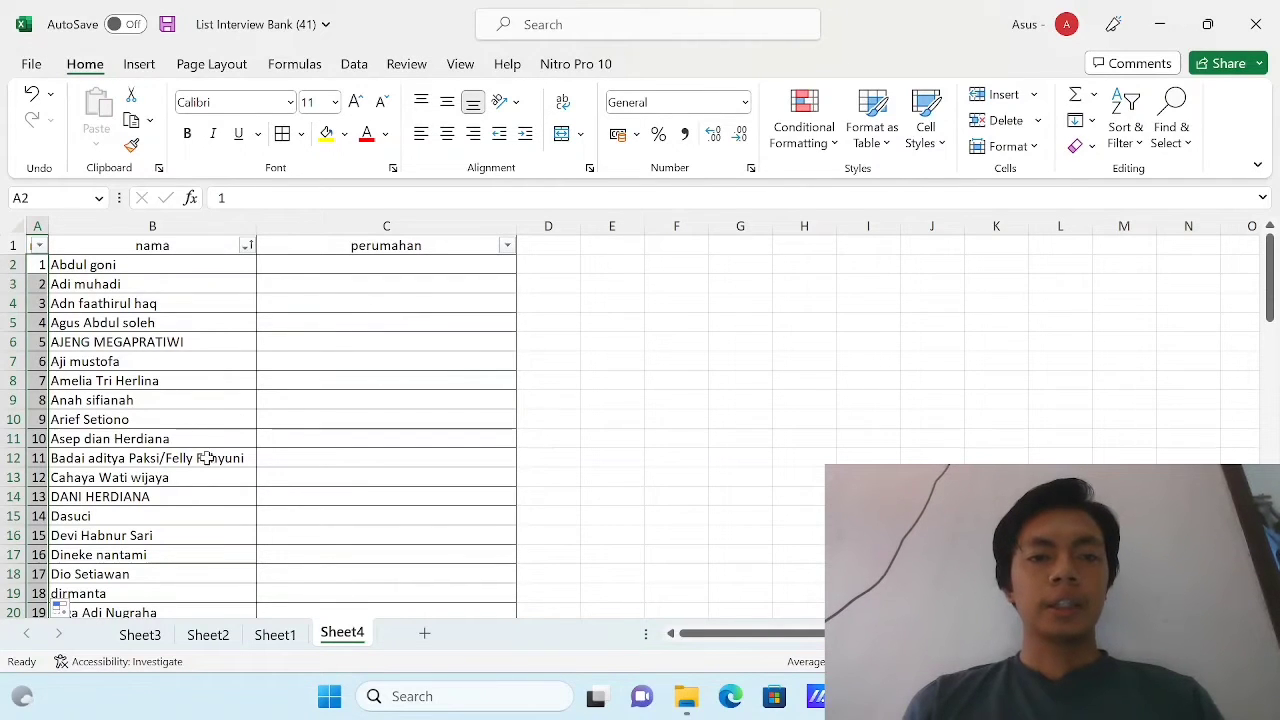
click(275, 636)
scroll(323, 489, up, 1)
scroll(465, 360, up, 6)
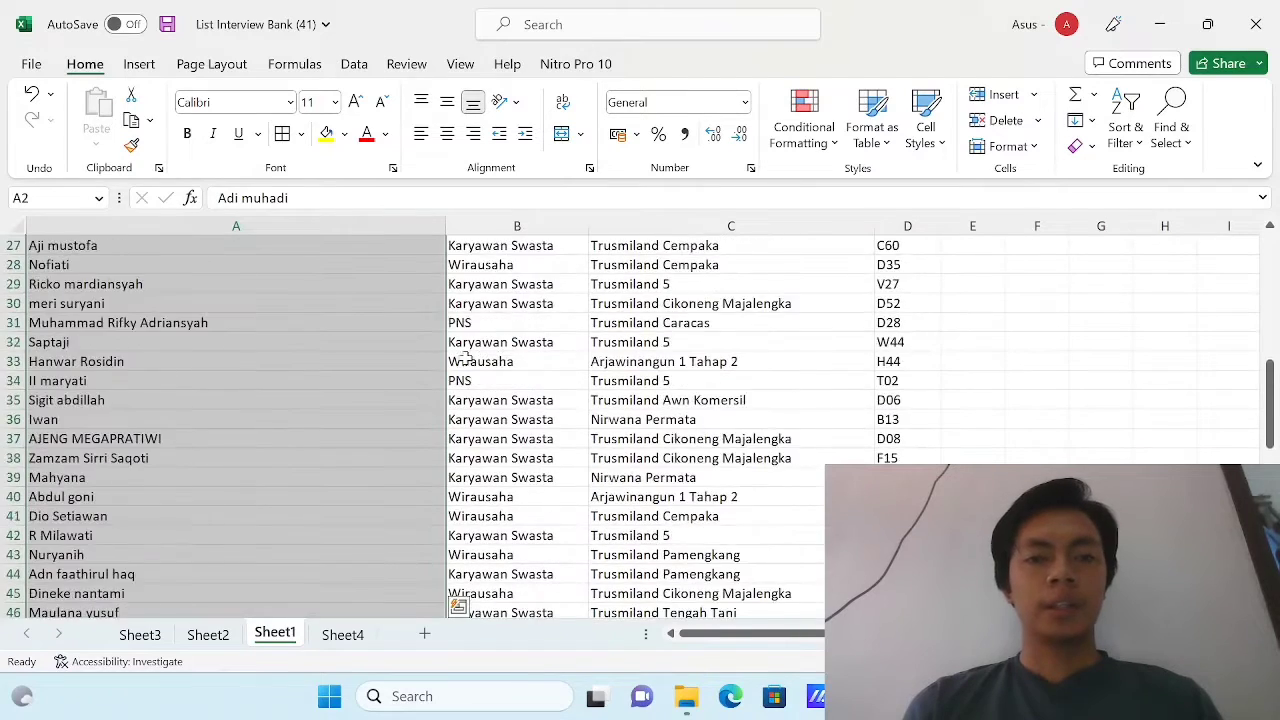
scroll(214, 283, up, 4)
scroll(87, 291, up, 5)
click(99, 291)
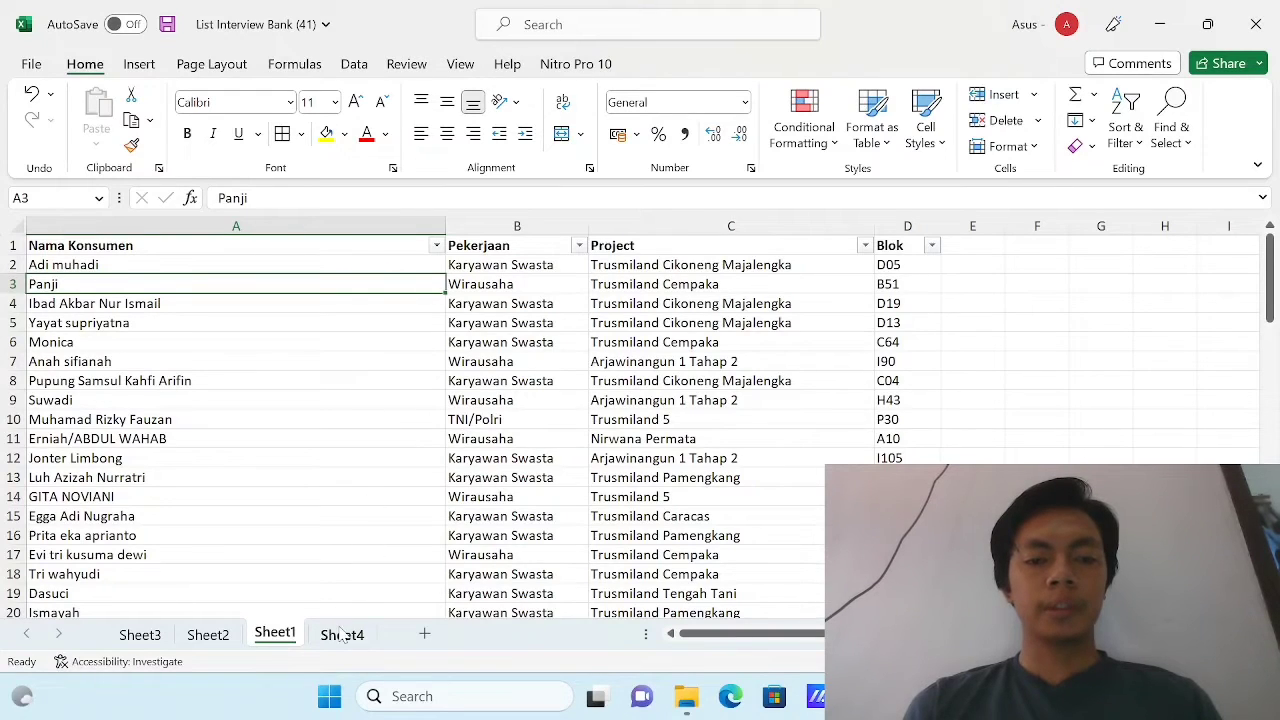
click(340, 636)
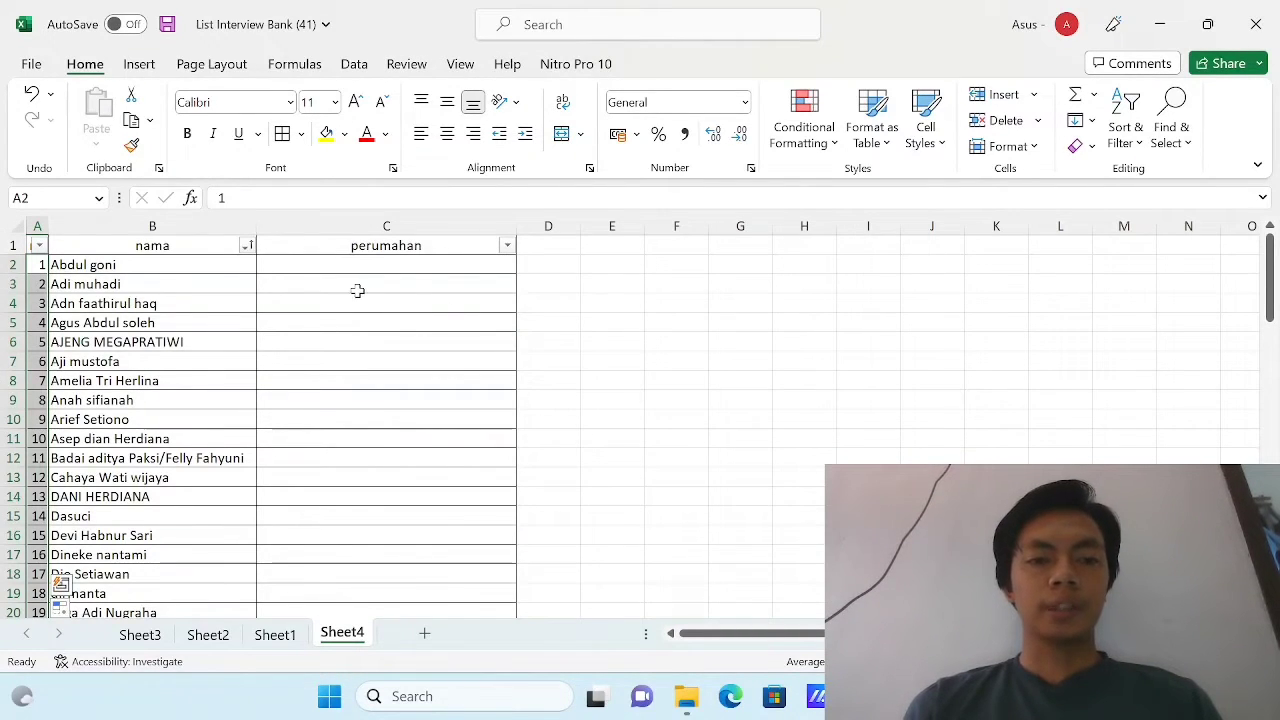
click(167, 268)
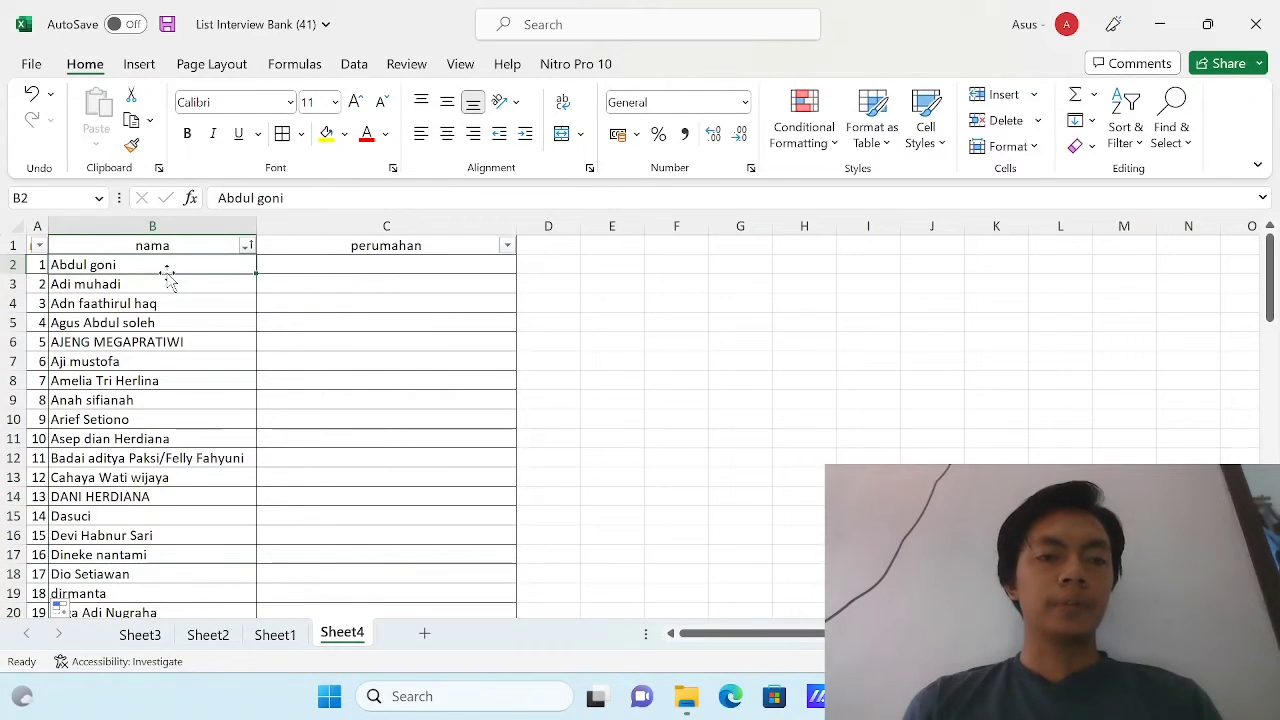
click(361, 272)
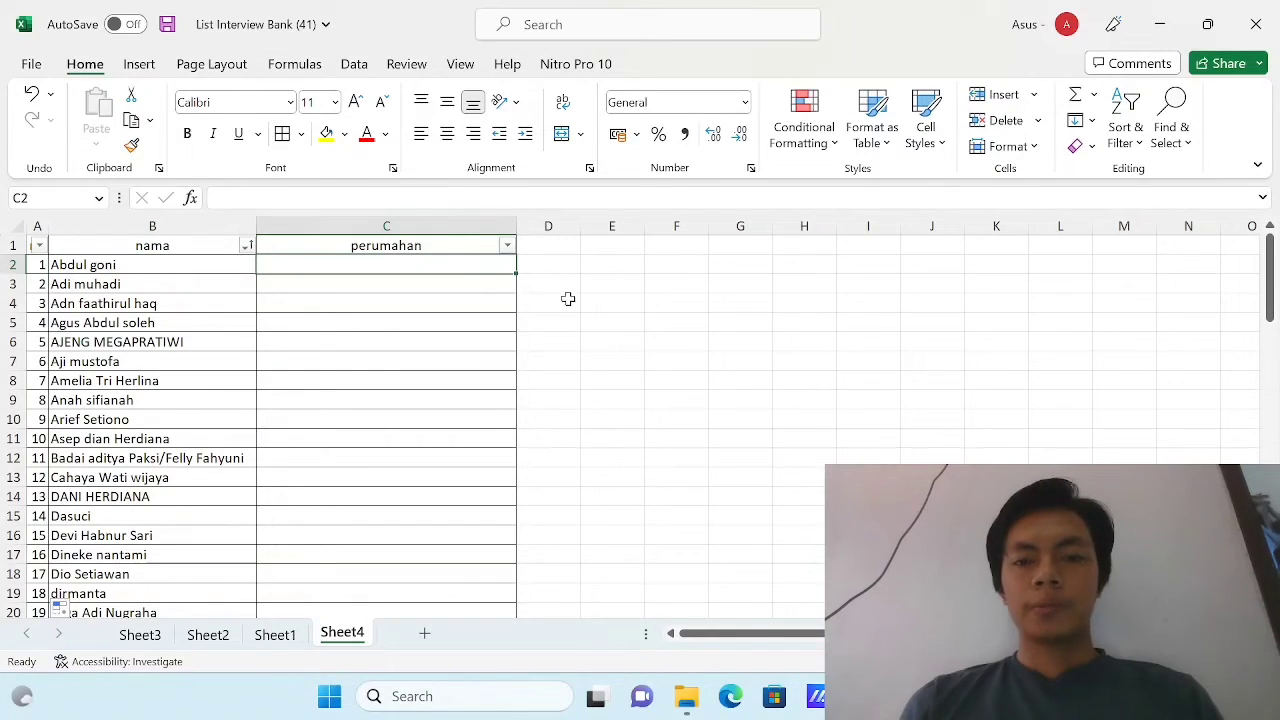
click(600, 300)
click(382, 250)
click(360, 262)
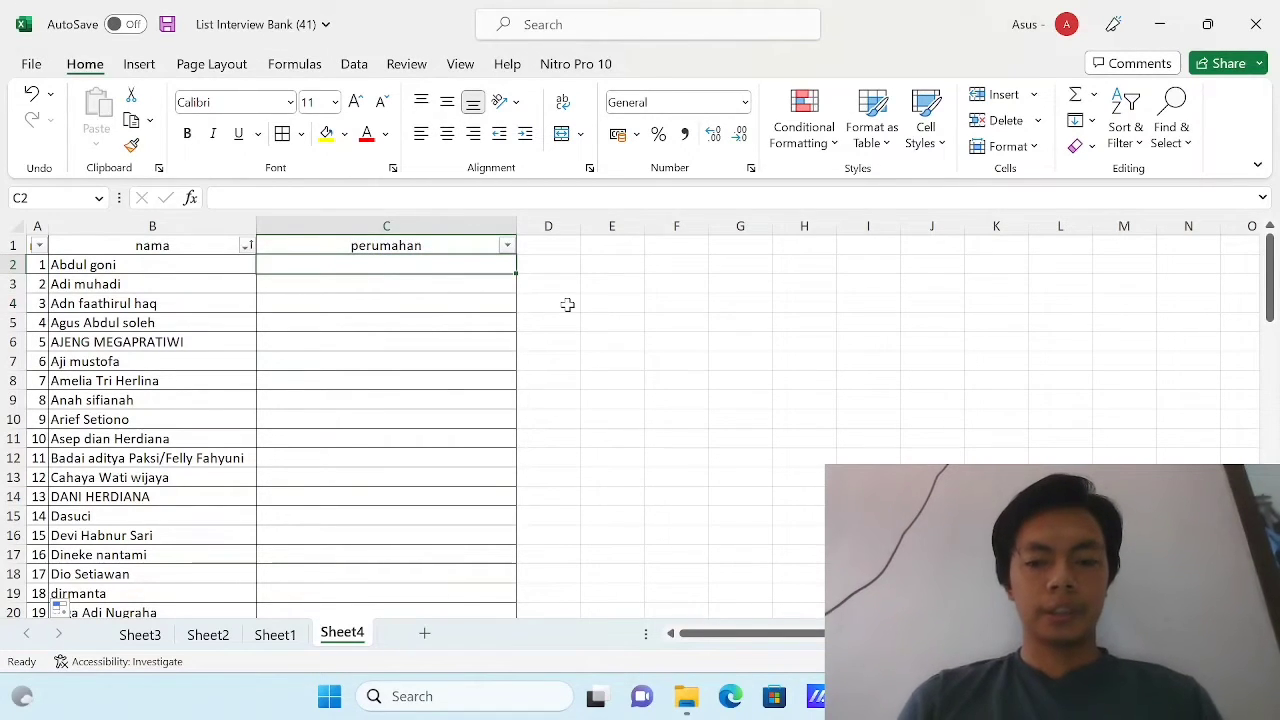
- Start C2's formula as =VLOOKUP(B2; with the name in B2 as lookup value
text(=v)
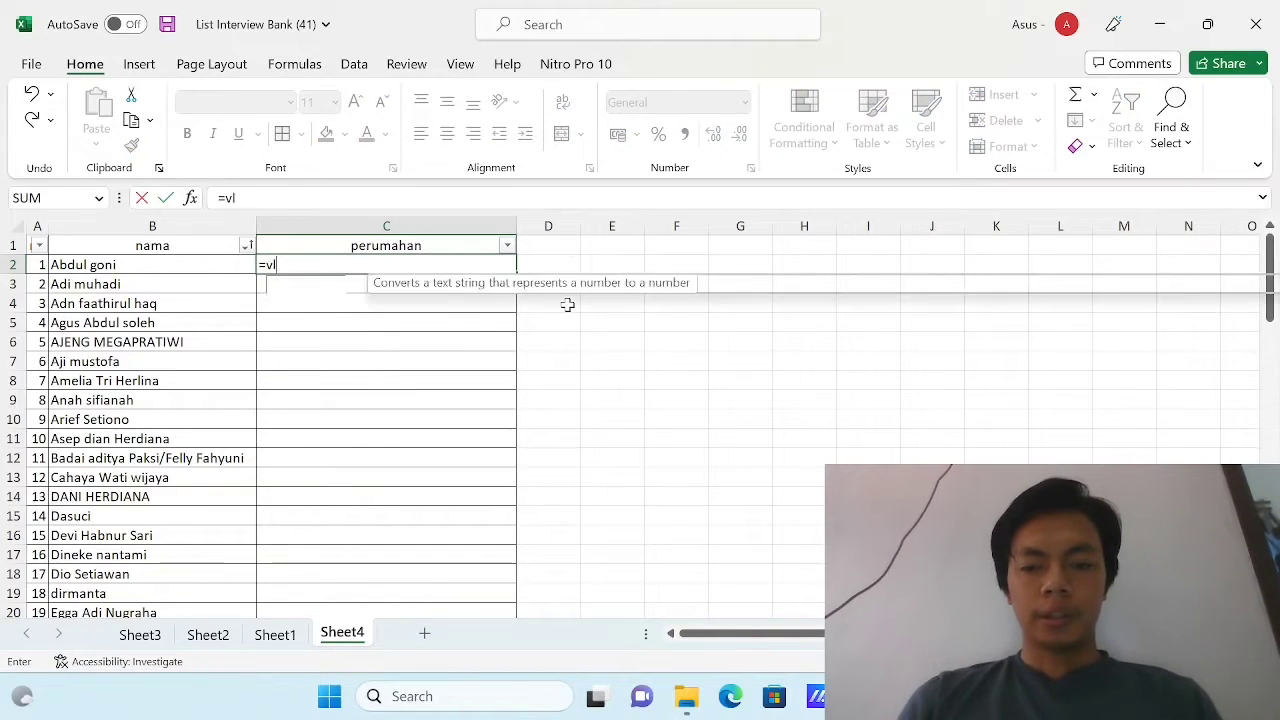
text(l)
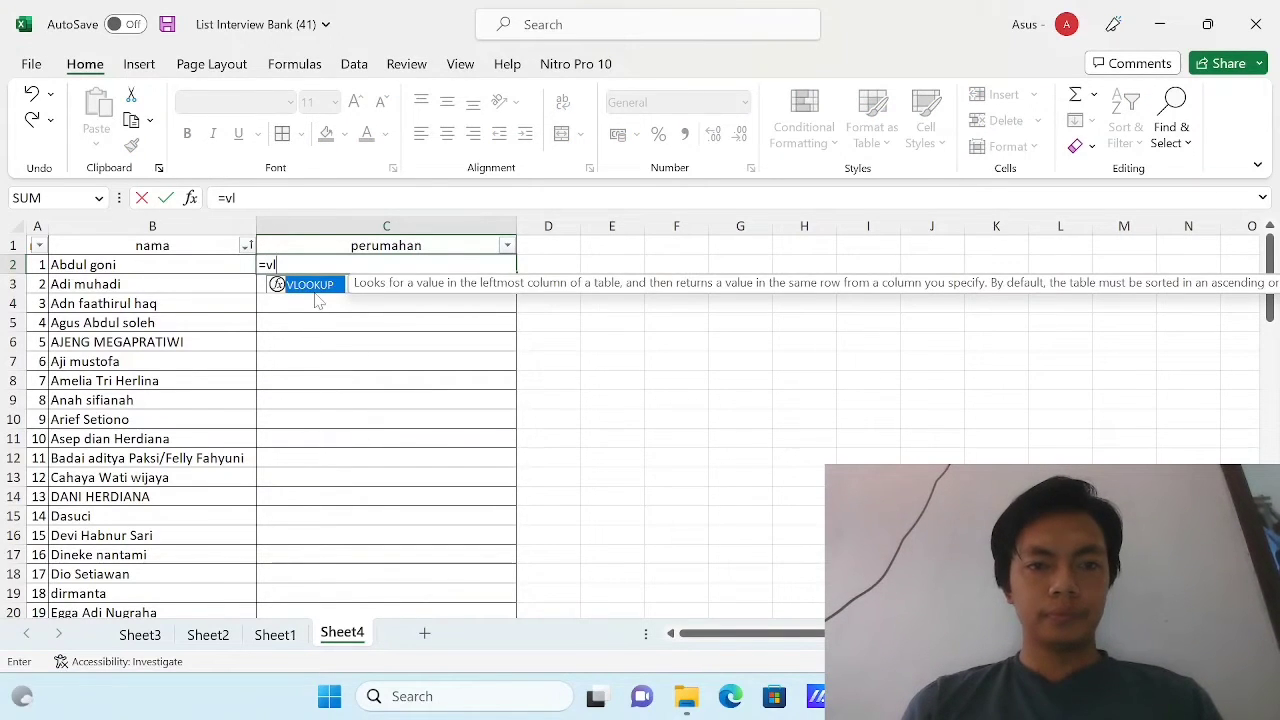
double_click(313, 286)
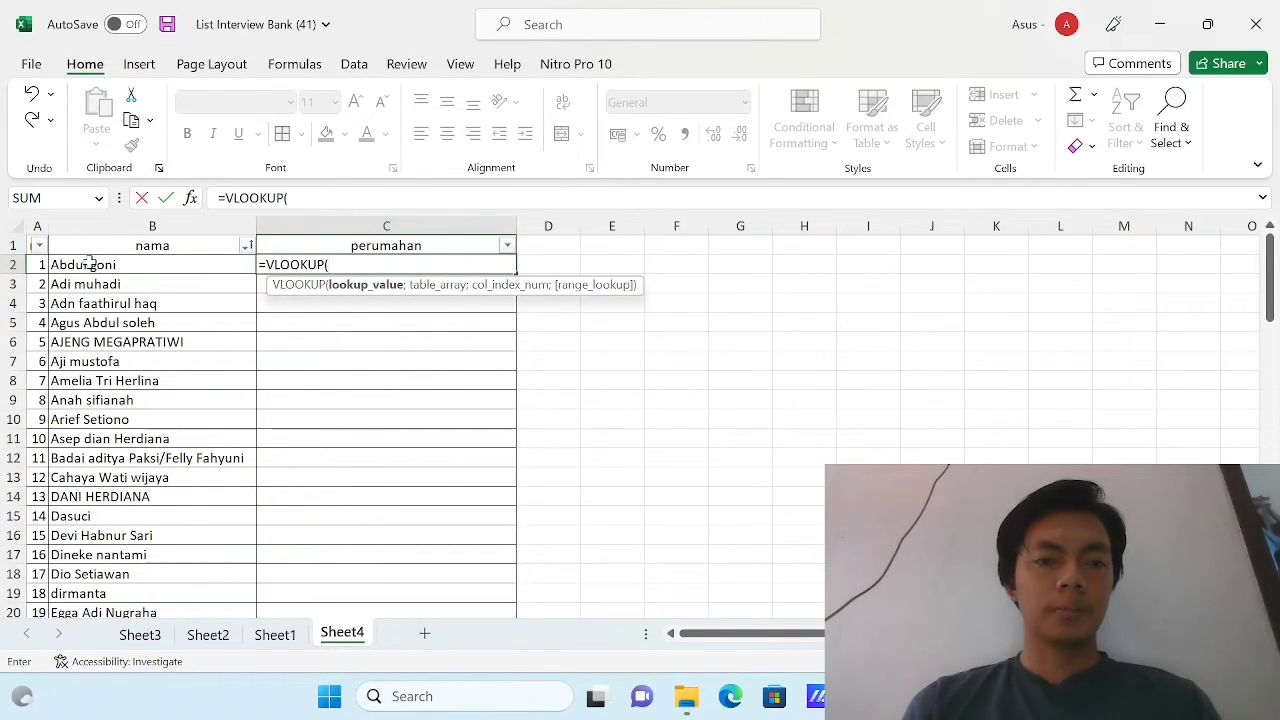
click(108, 265)
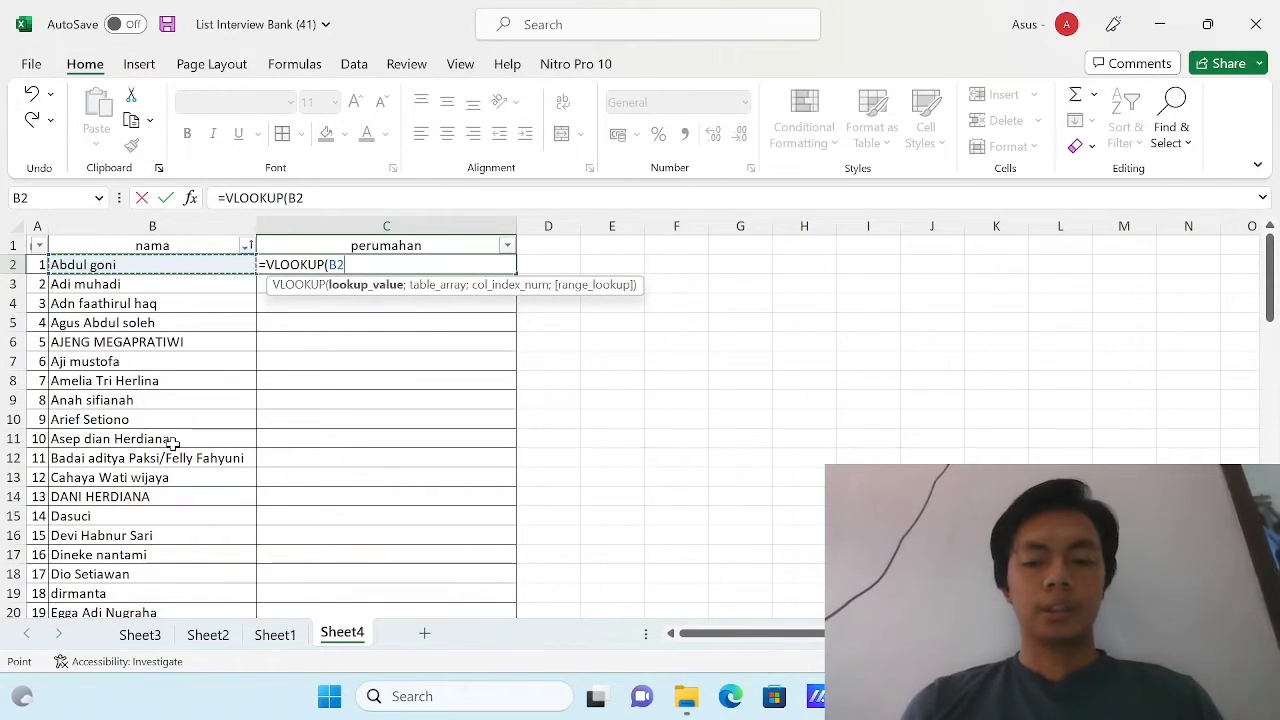
text(;)
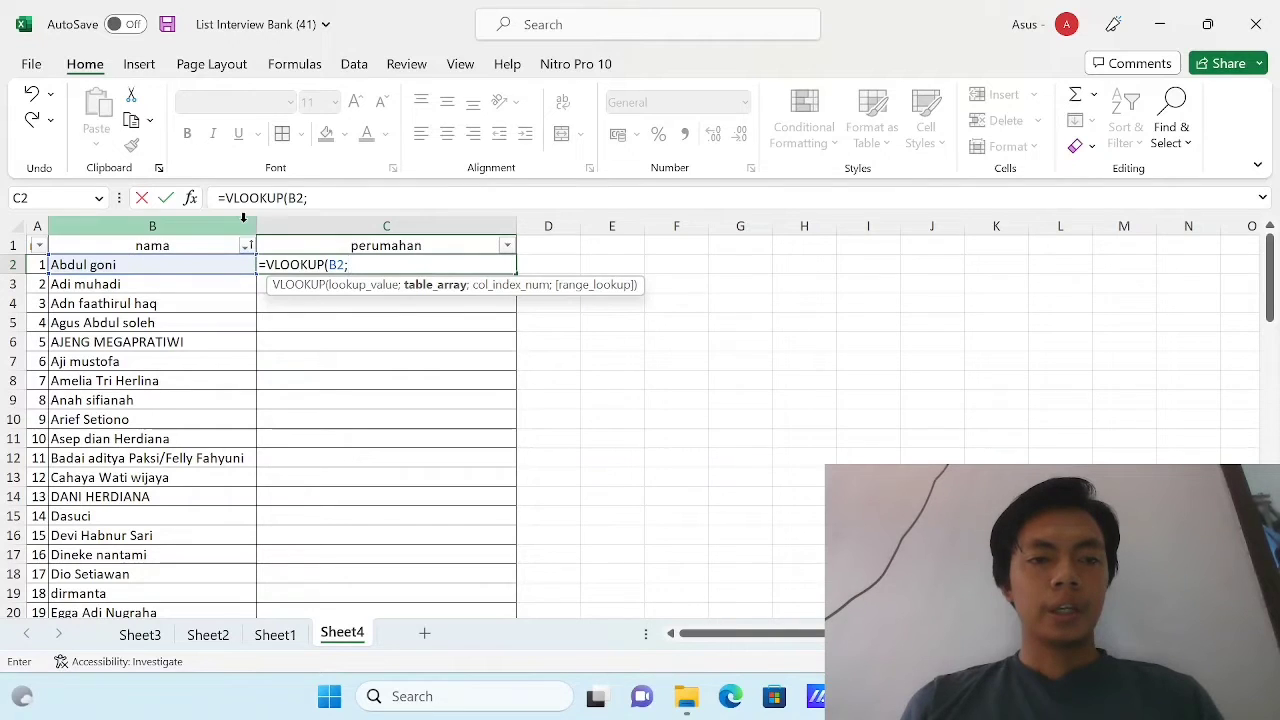
- Select Sheet1's A2:D79 as the lookup table for the C2 formula
click(271, 642)
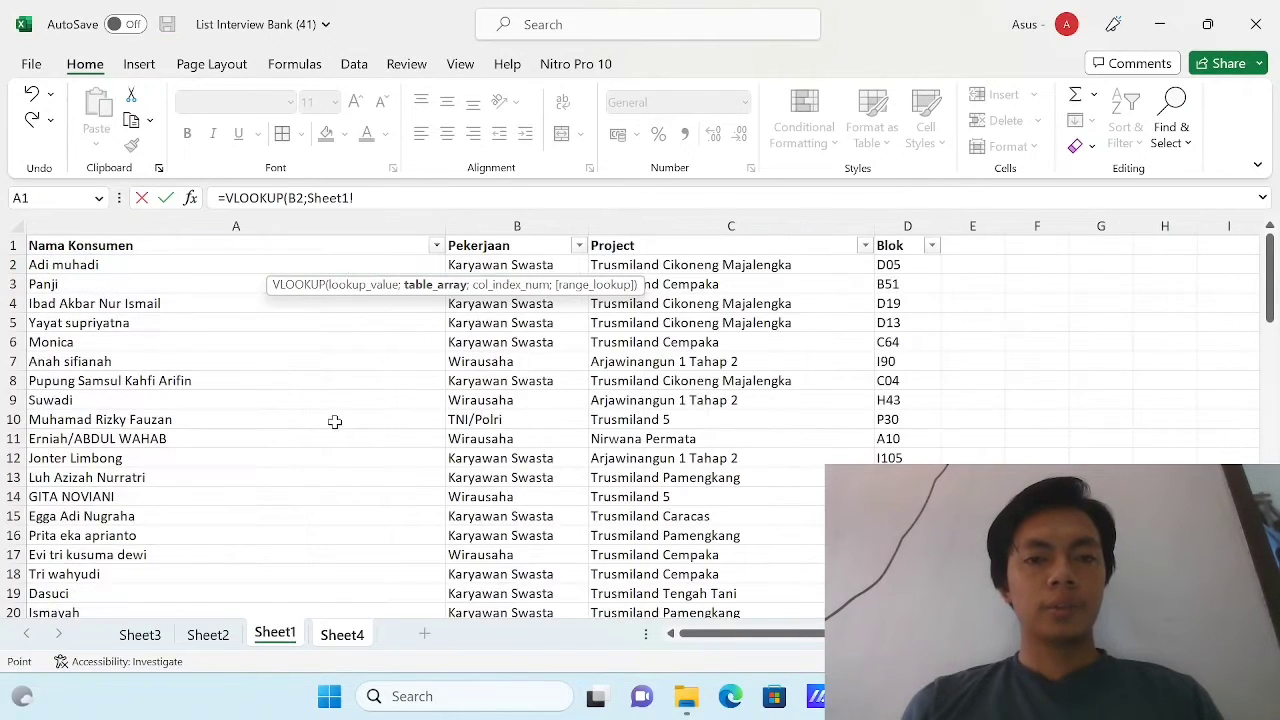
click(92, 262)
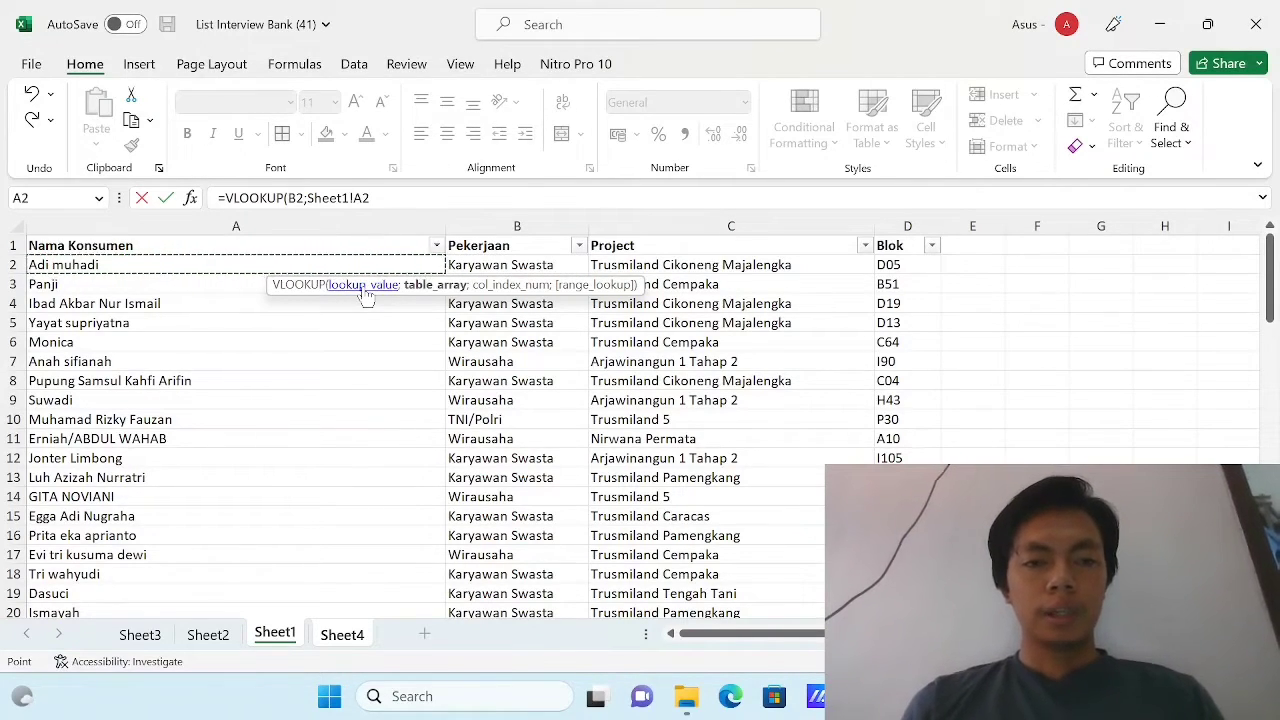
key(shift+Right)
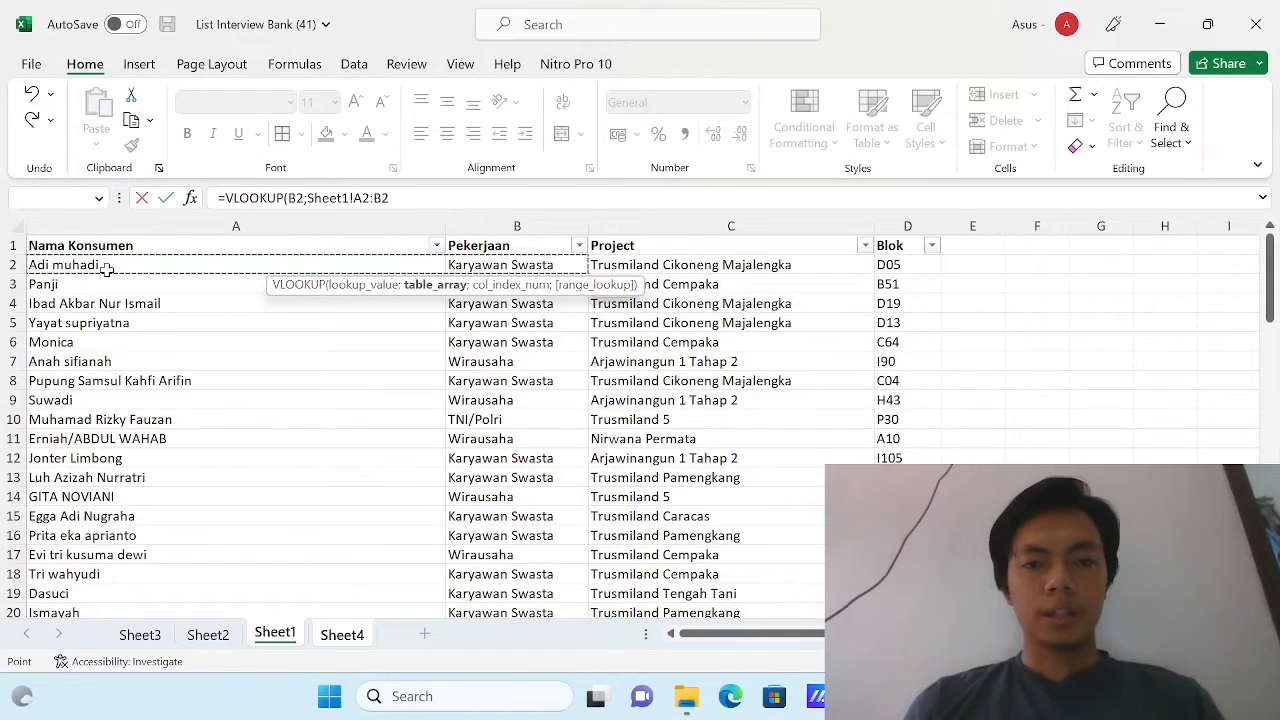
key(shift+Right)
key(shift+Right)
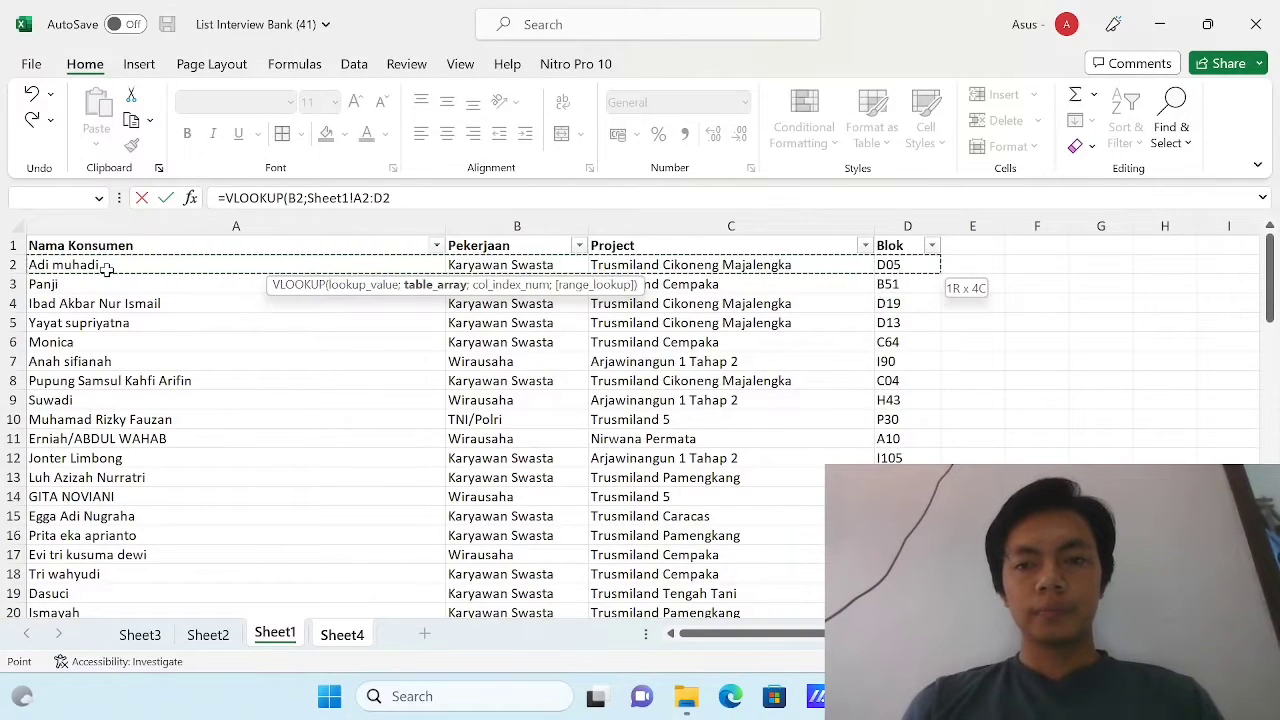
key(ctrl+shift+Down)
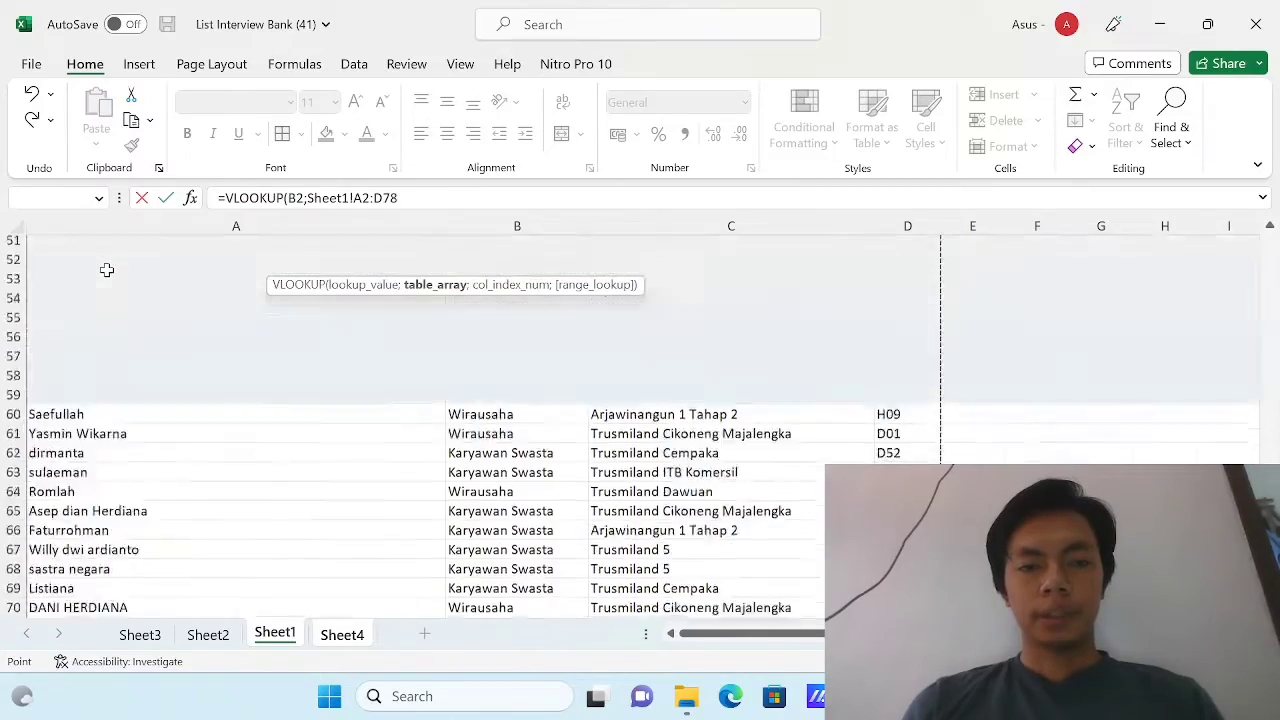
key(shift+Down)
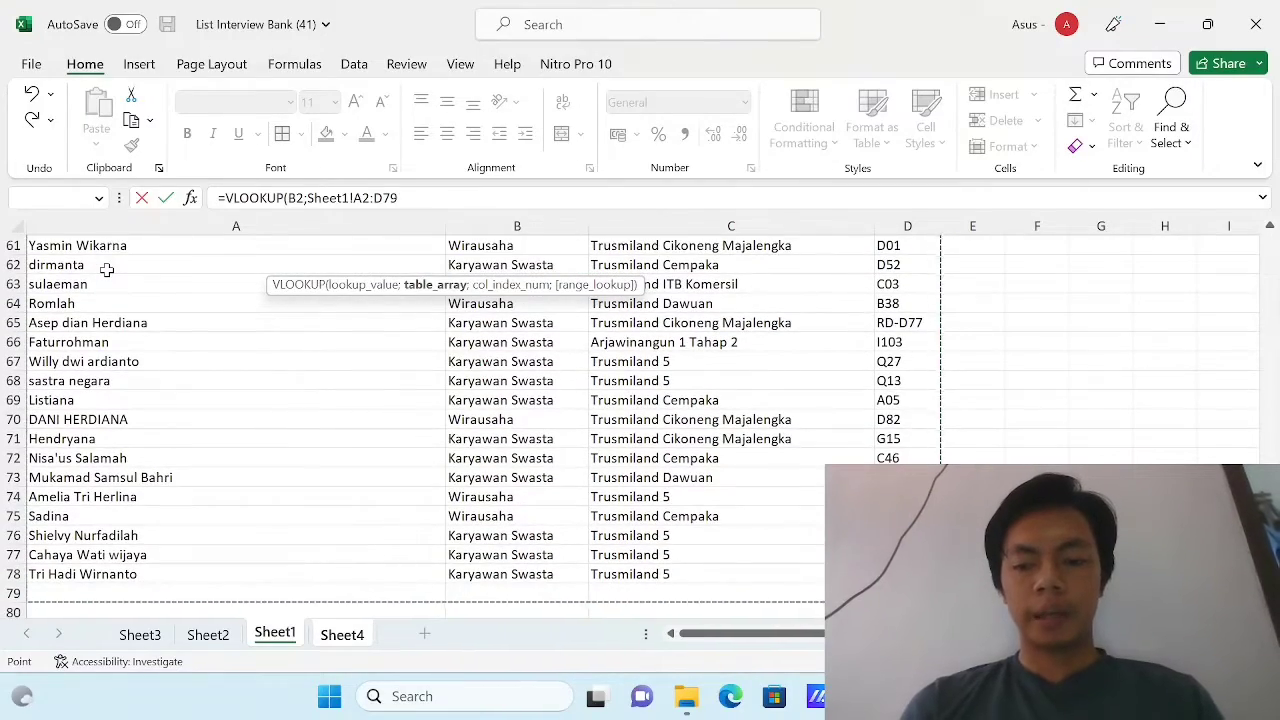
text(;)
scroll(97, 268, up, 4)
scroll(110, 285, up, 5)
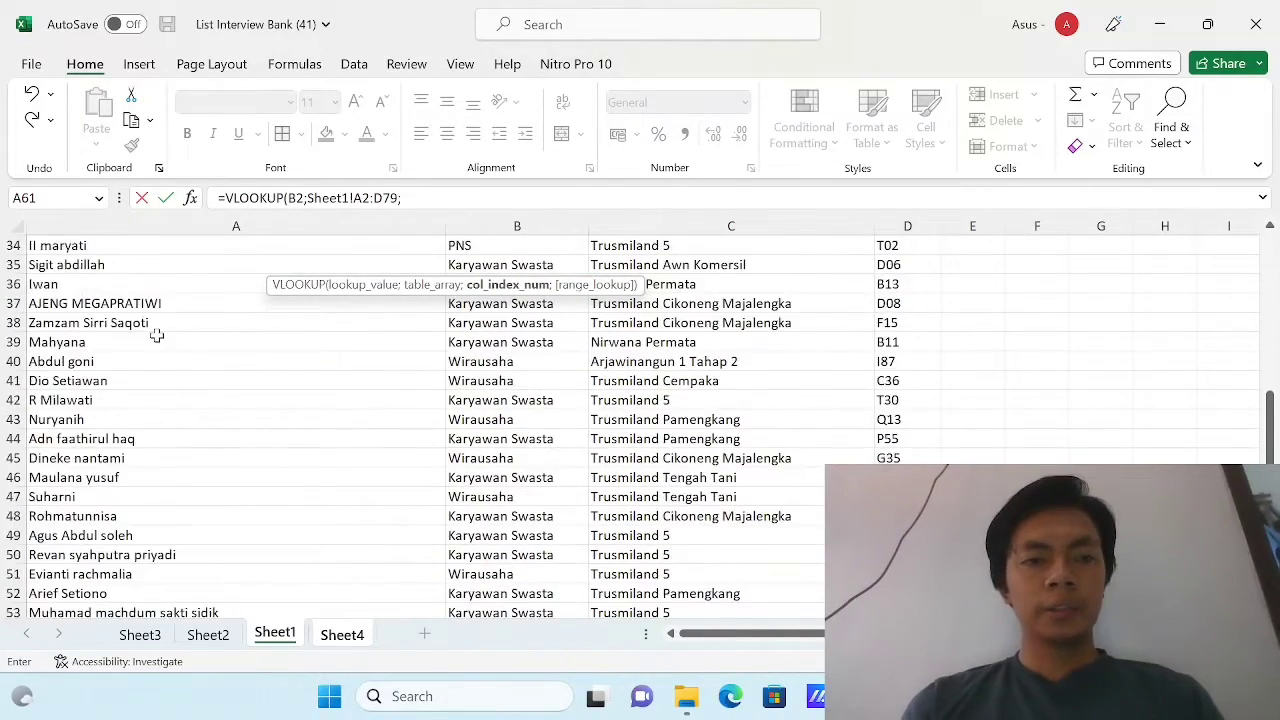
scroll(130, 305, up, 5)
scroll(157, 332, up, 4)
scroll(157, 332, up, 2)
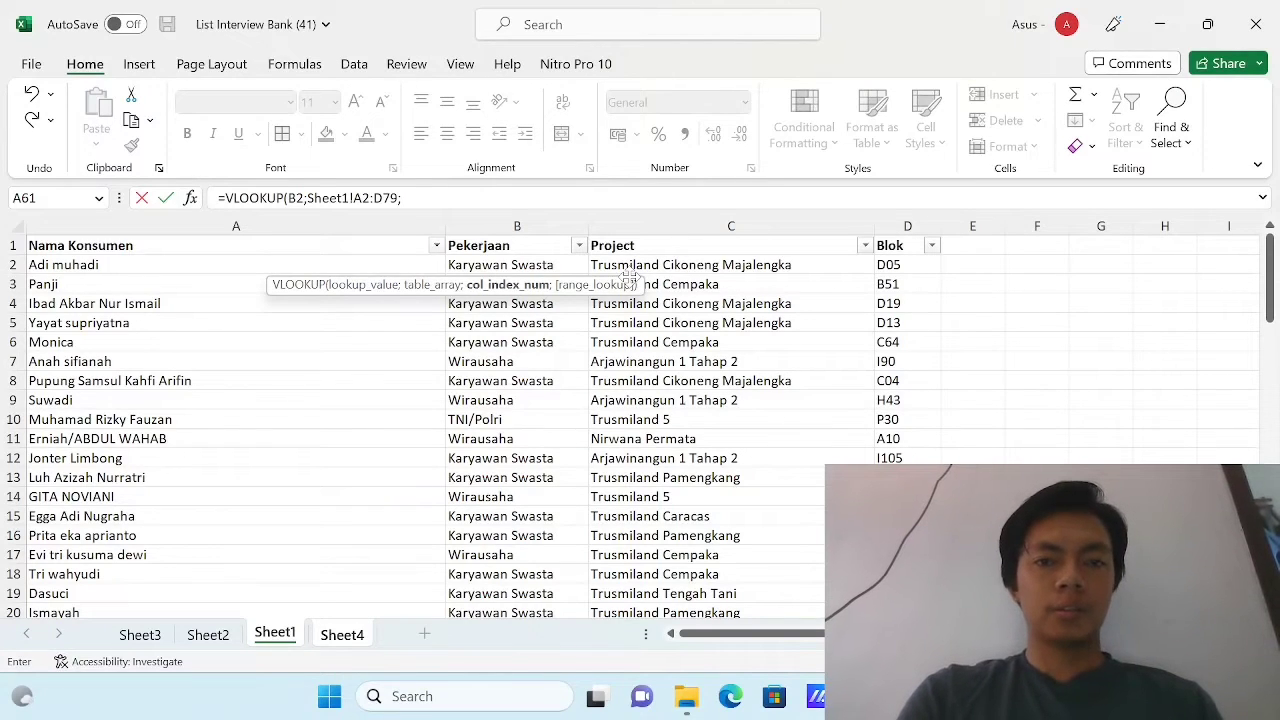
- Finish with column 3 and FALSE so C2 returns Arjawinangun 1 Tahap 2
text(3;)
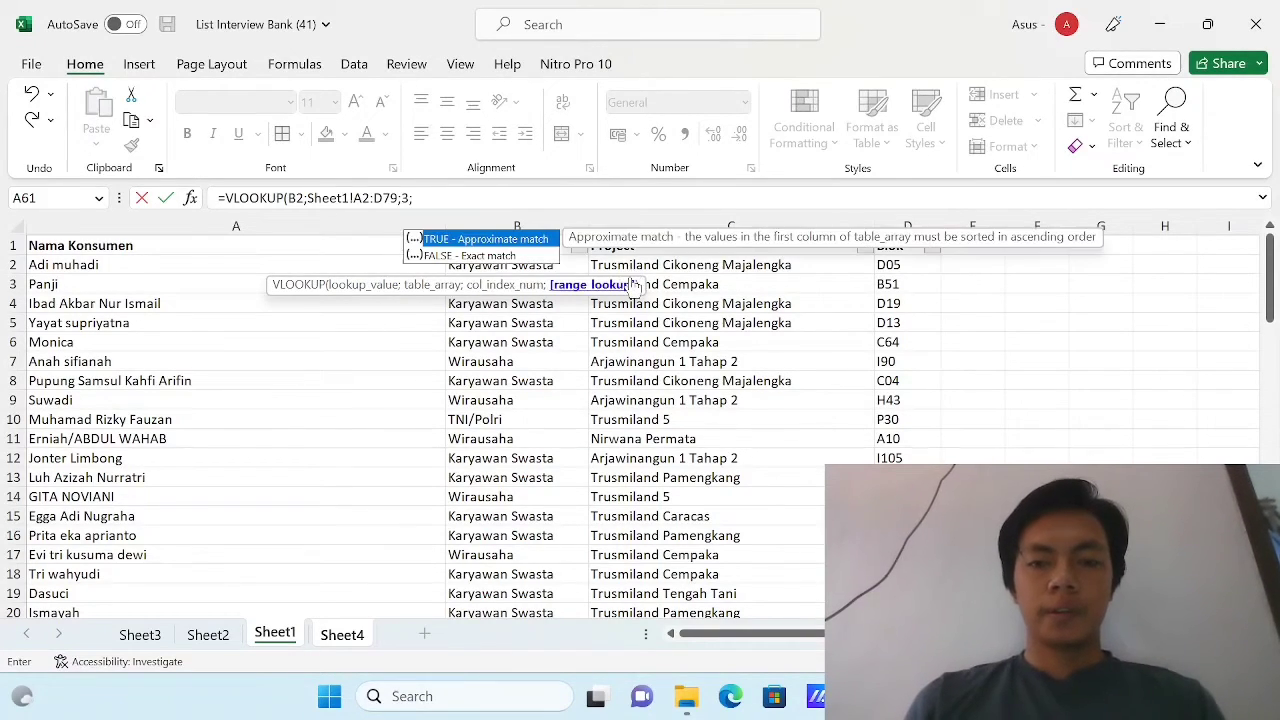
click(527, 264)
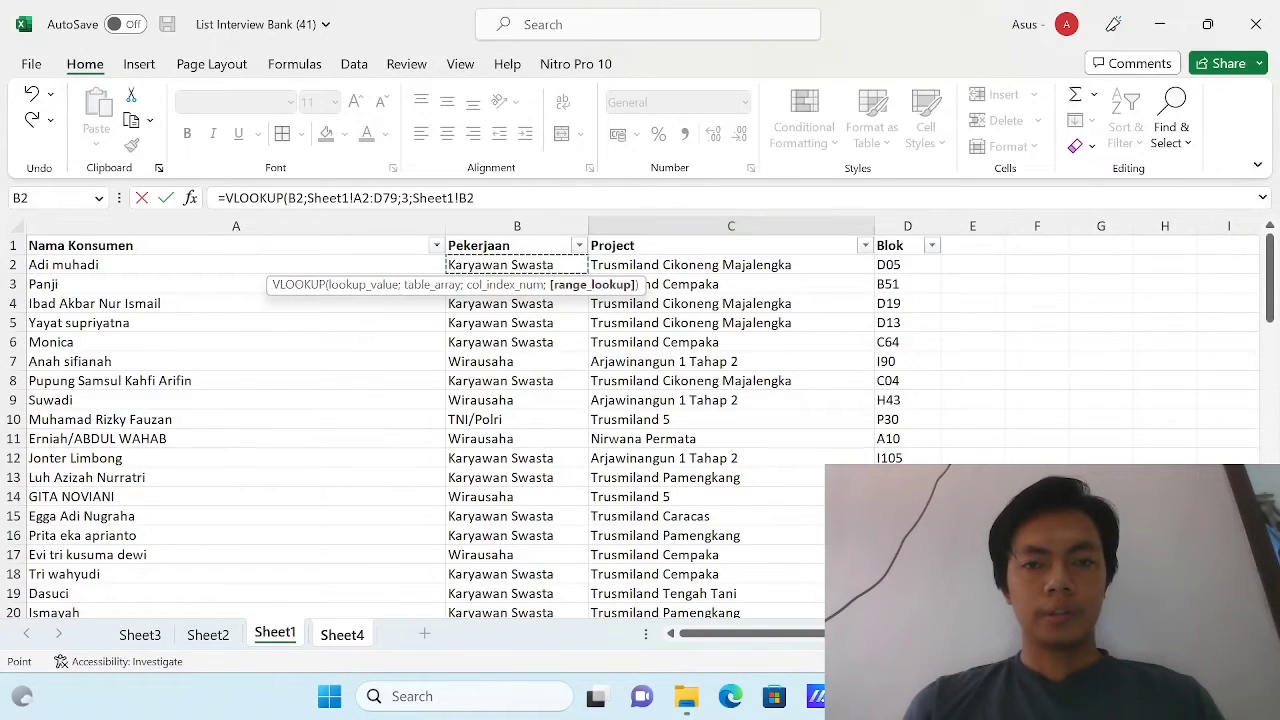
click(500, 197)
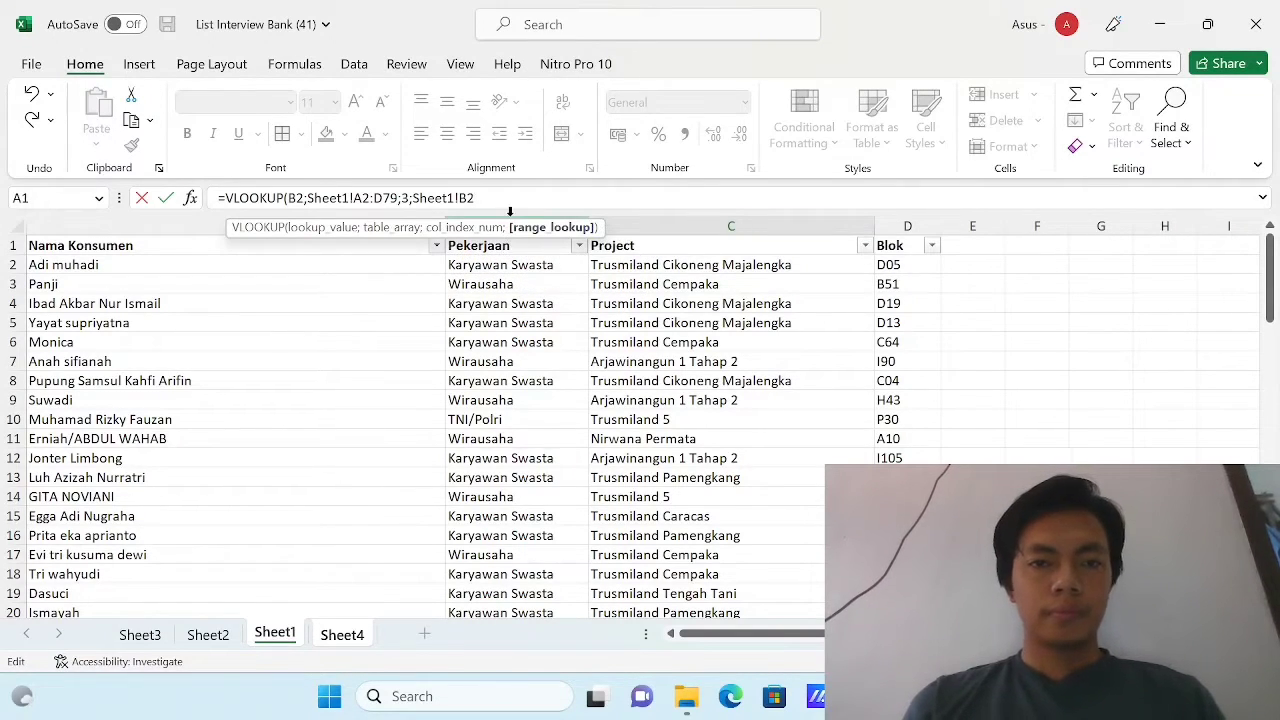
key(BackSpace)
key(BackSpace)
key(BackSpace)
key(BackSpace)
key(BackSpace)
key(BackSpace)
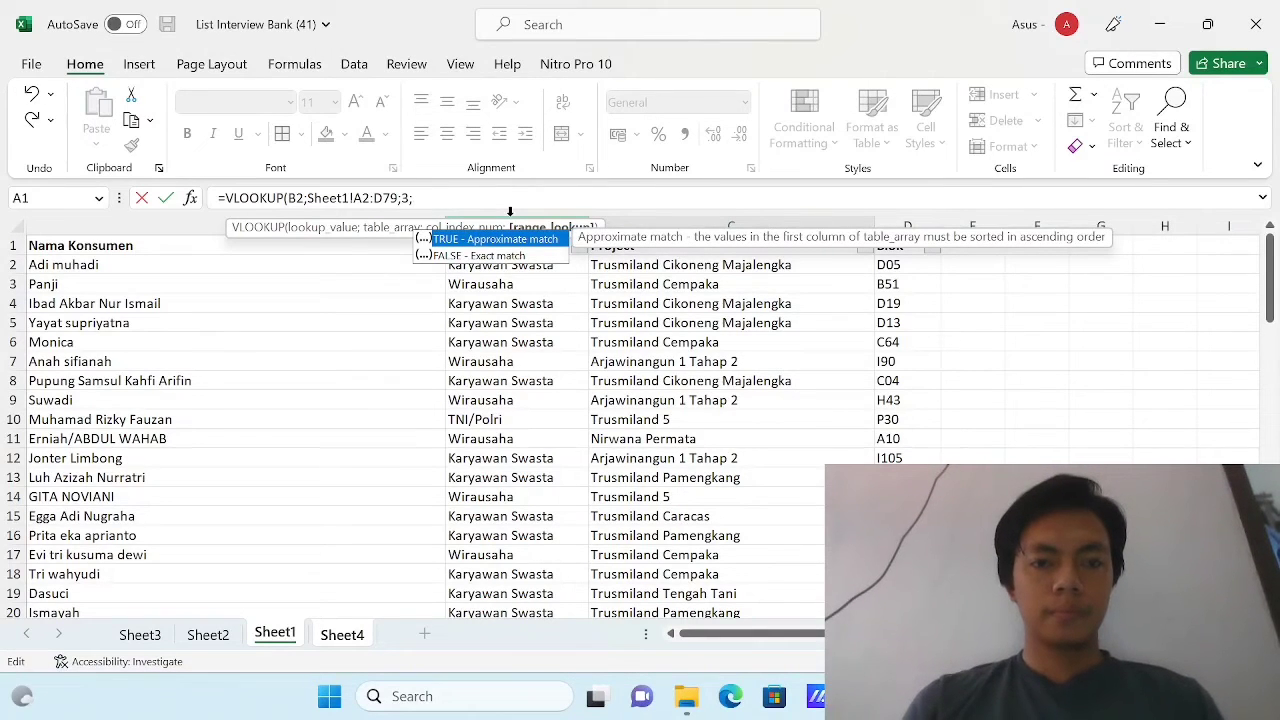
text(false))
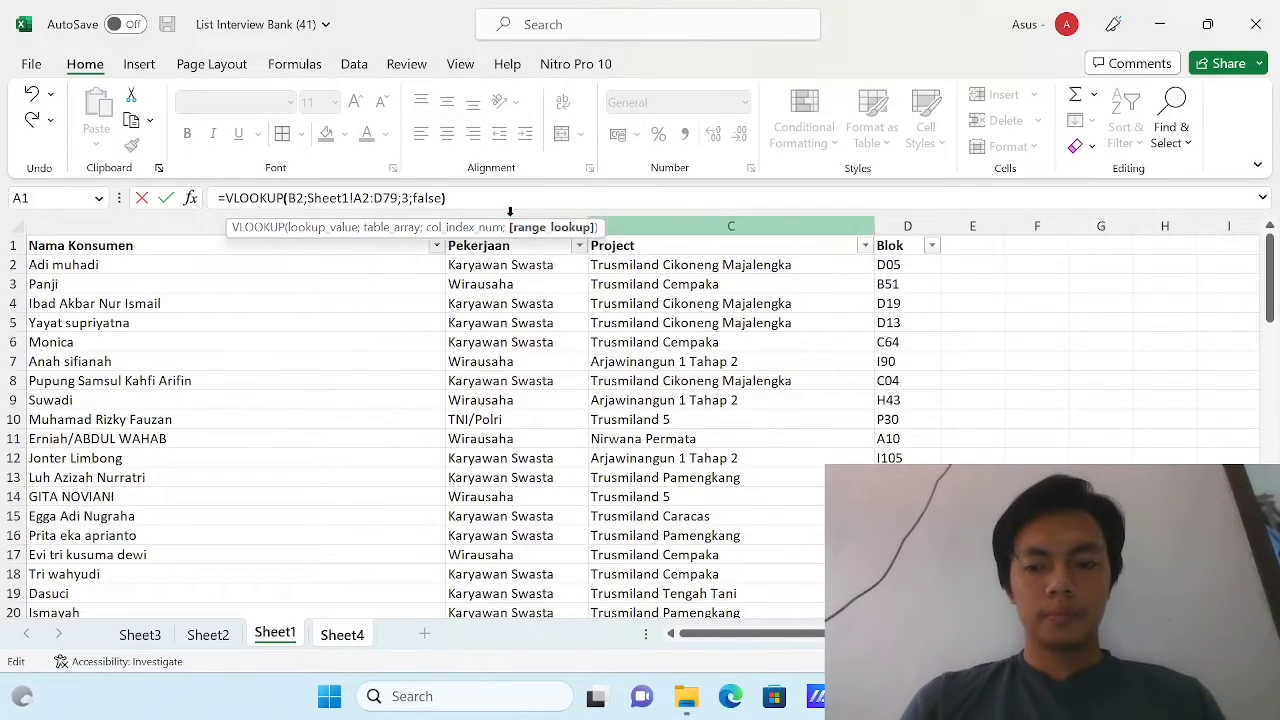
key(Return)
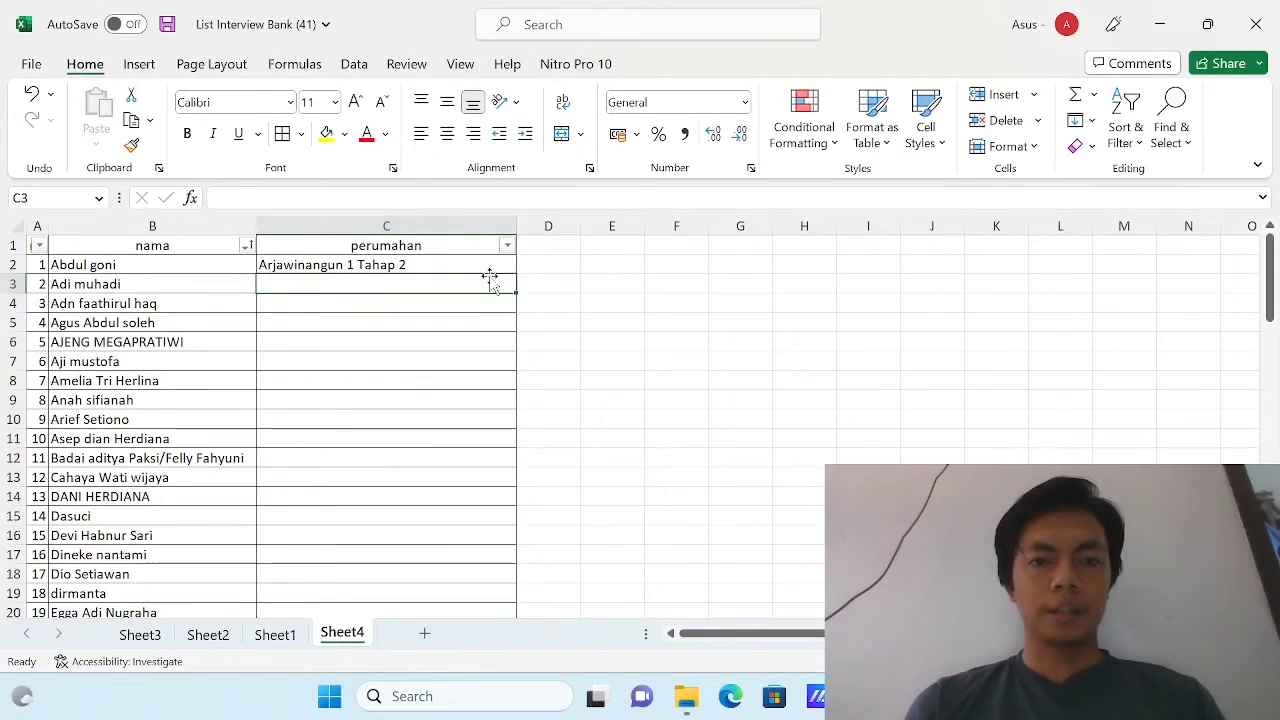
- Fill C2's VLOOKUP down column C and check results, finding #N/A in rows 3, 9 and 20
click(491, 266)
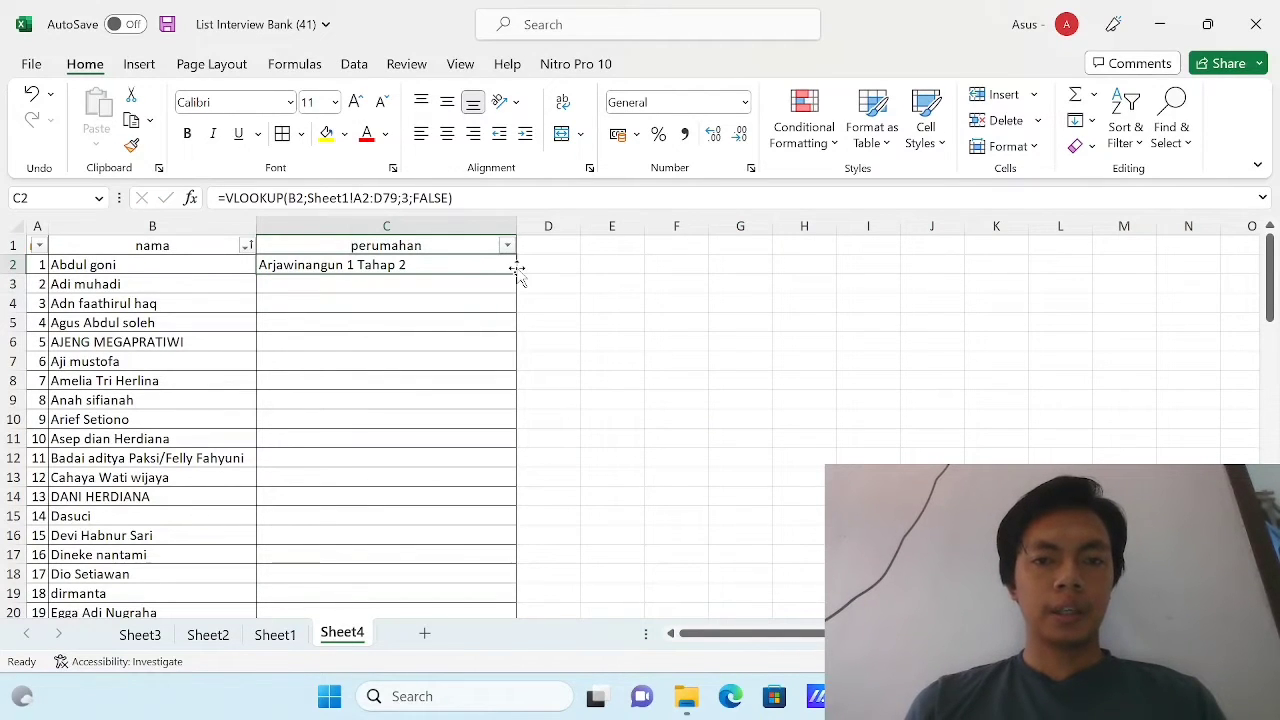
double_click(516, 278)
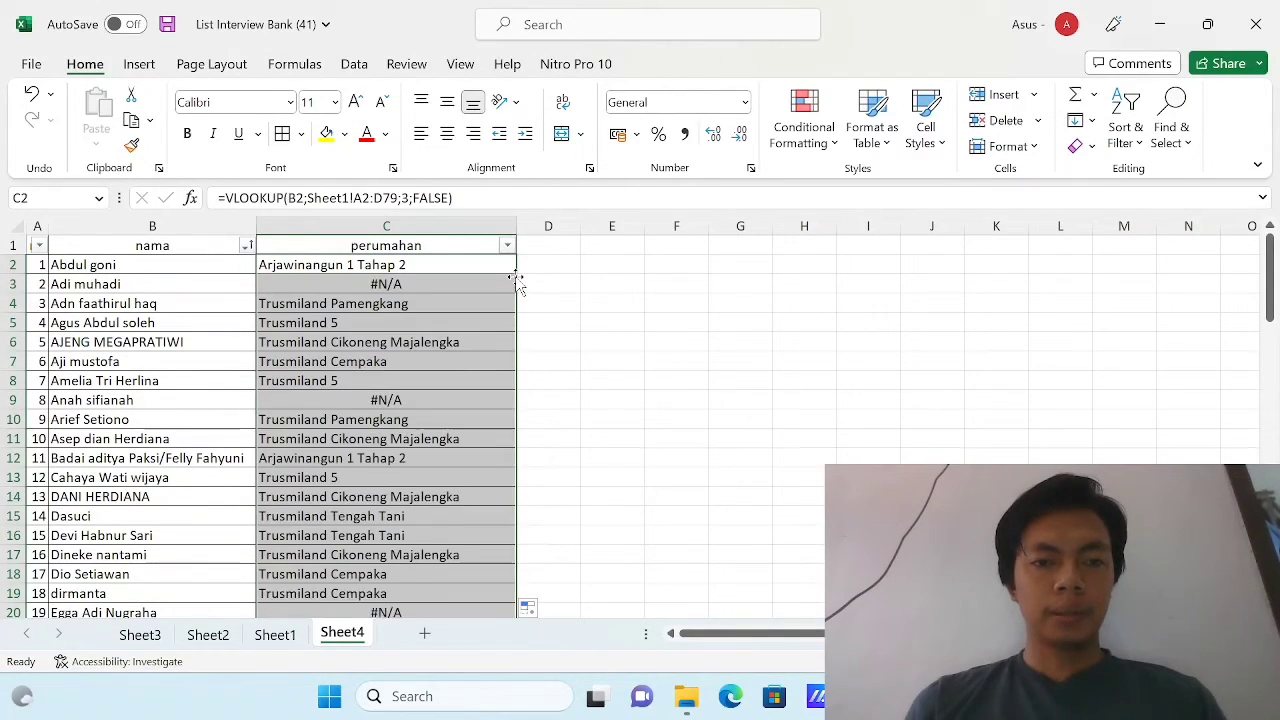
click(446, 403)
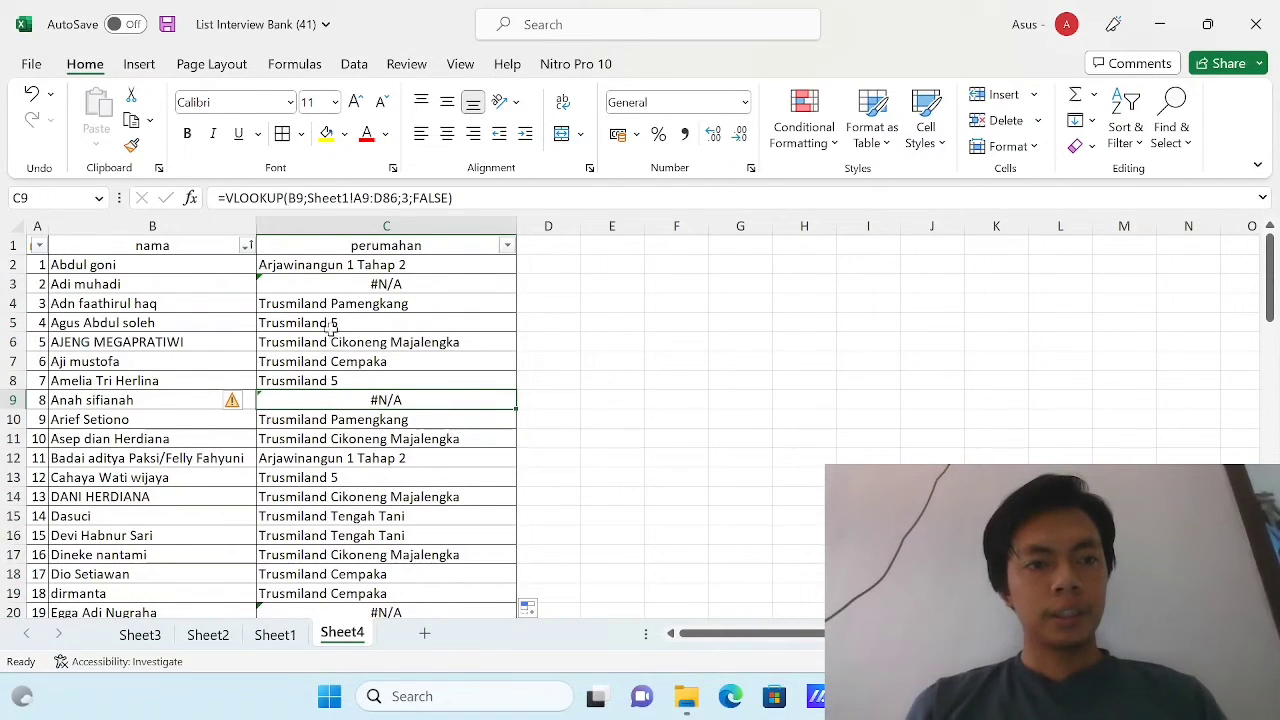
click(370, 287)
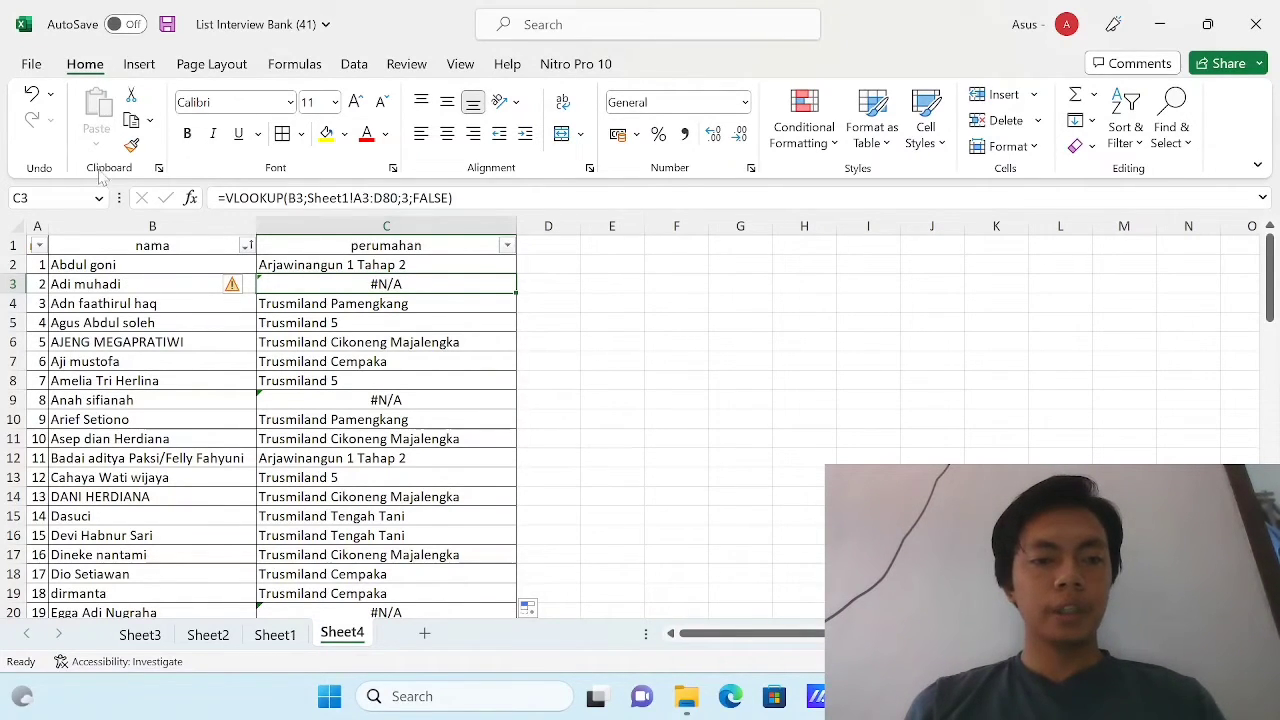
click(117, 283)
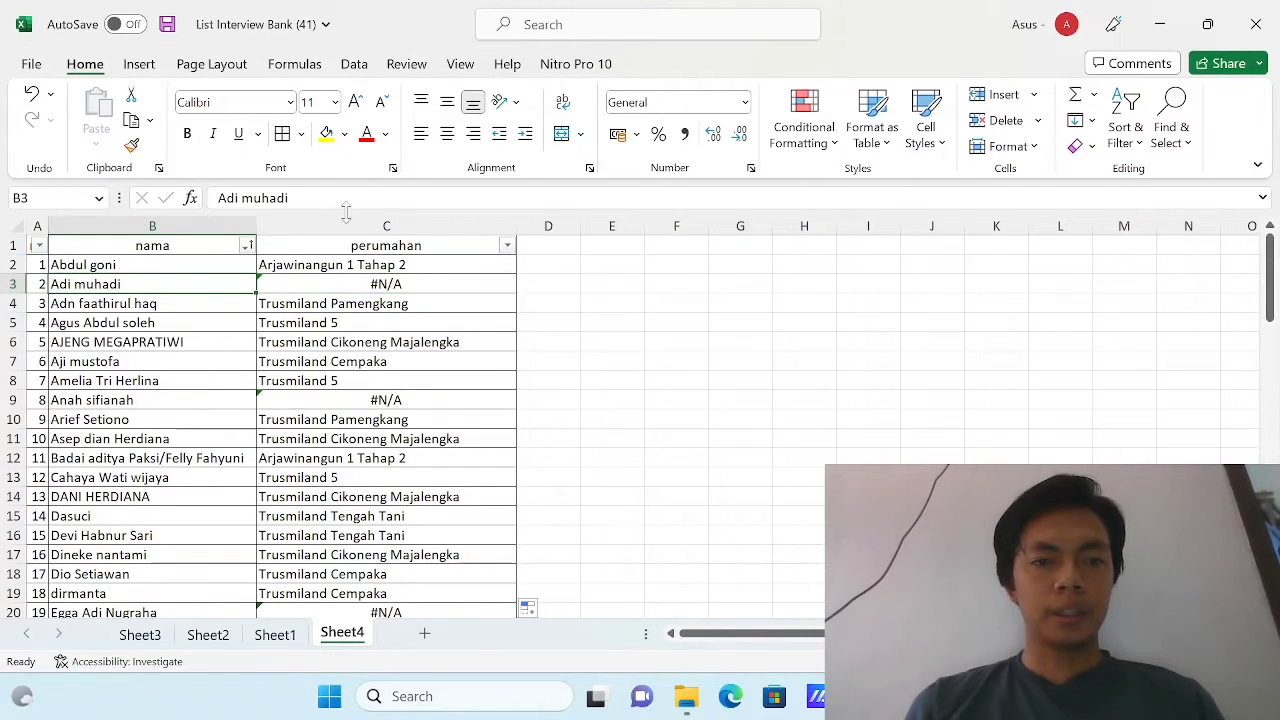
triple_click(262, 197)
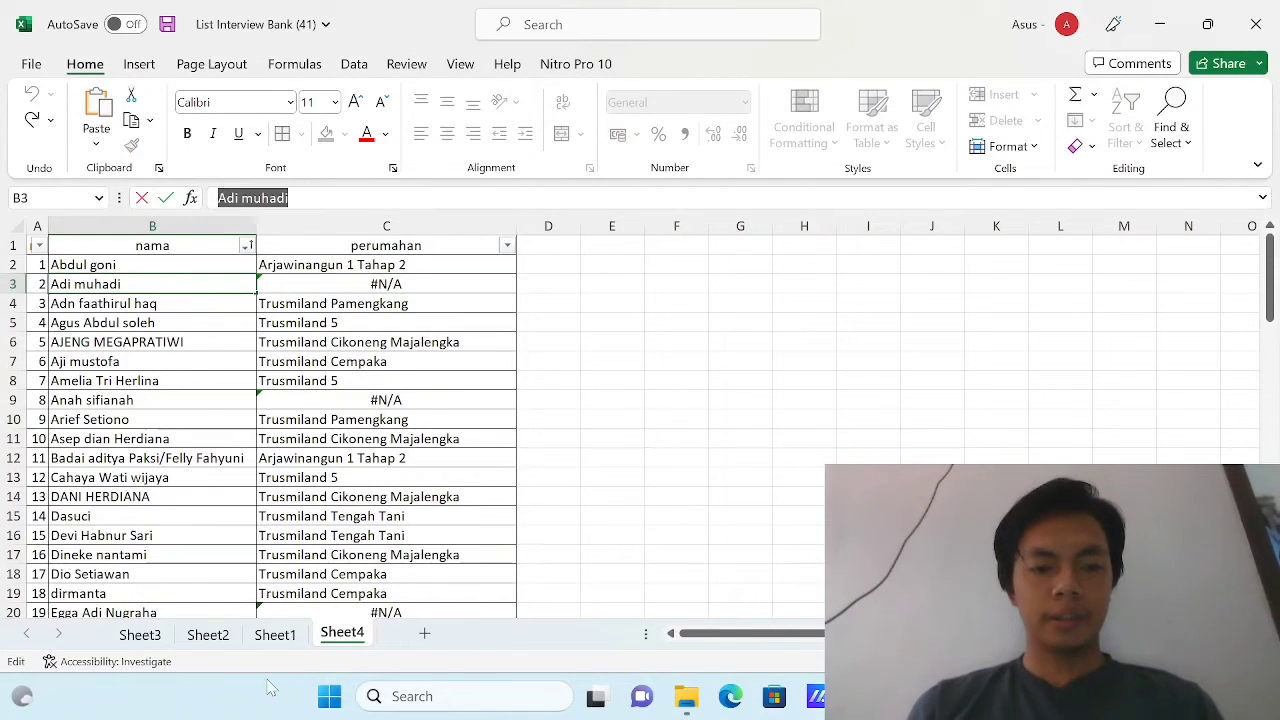
click(276, 636)
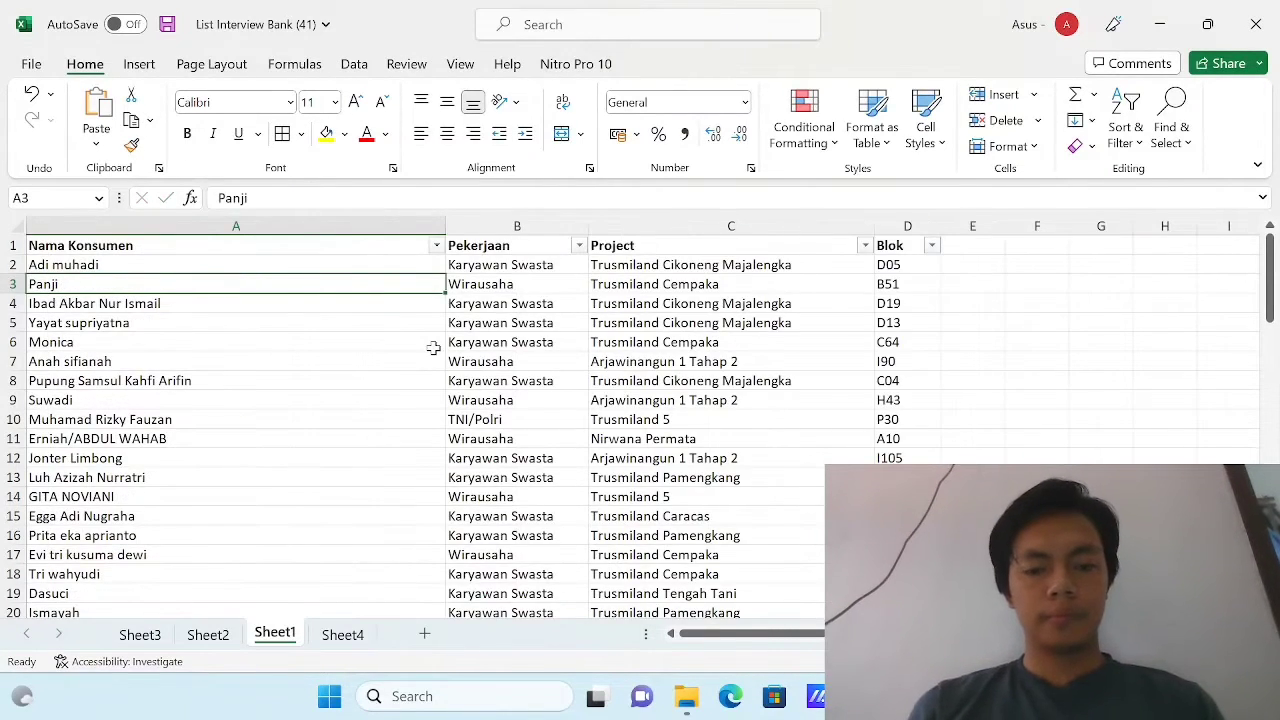
key(ctrl+f)
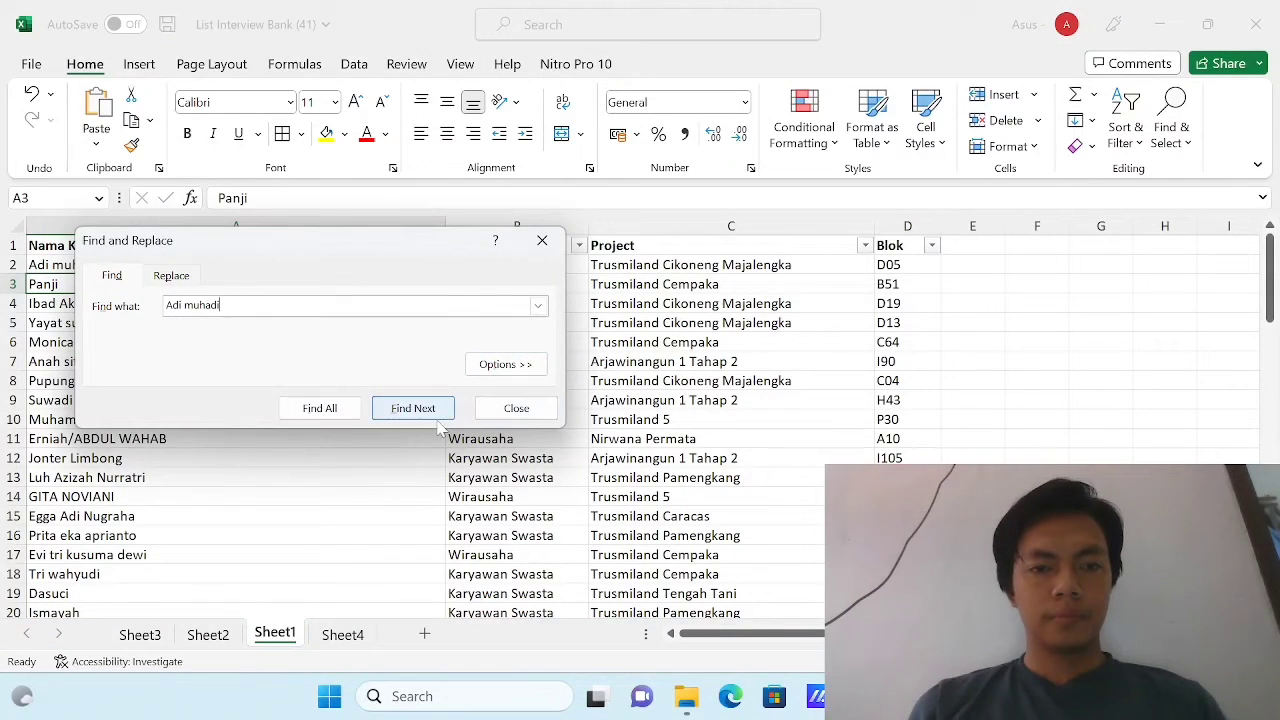
click(415, 408)
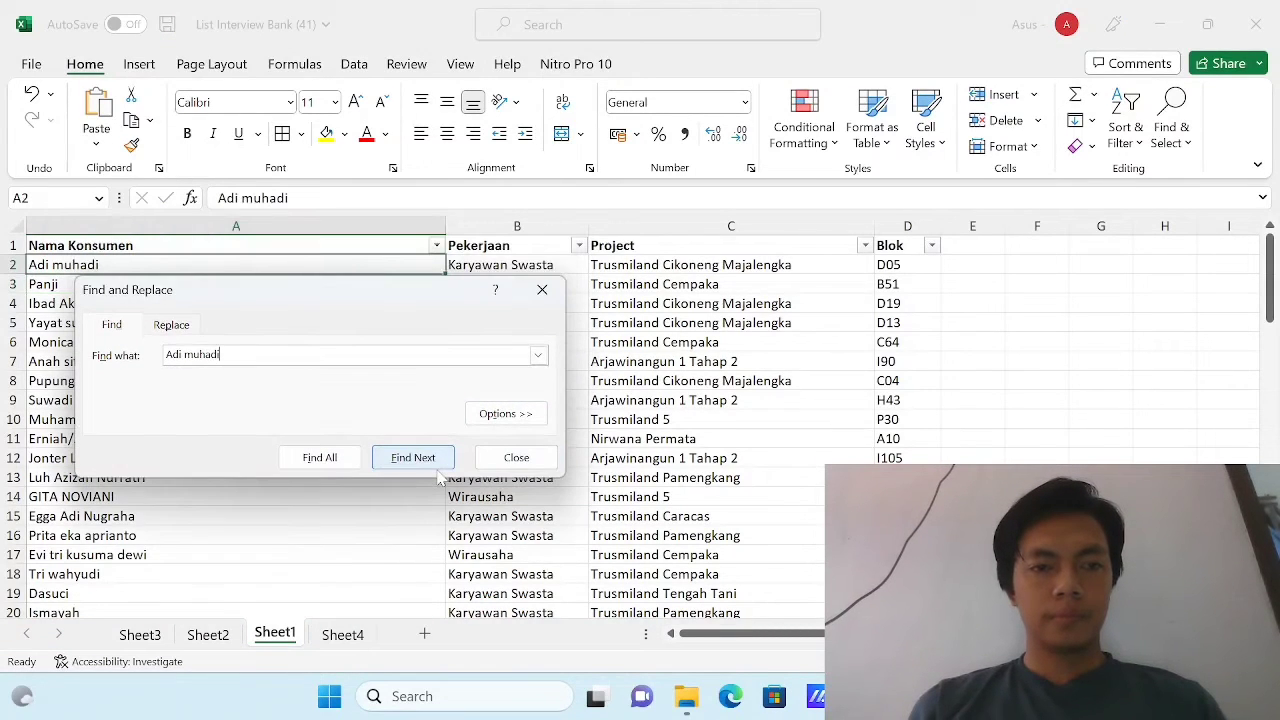
click(516, 457)
drag(289, 198, 218, 198)
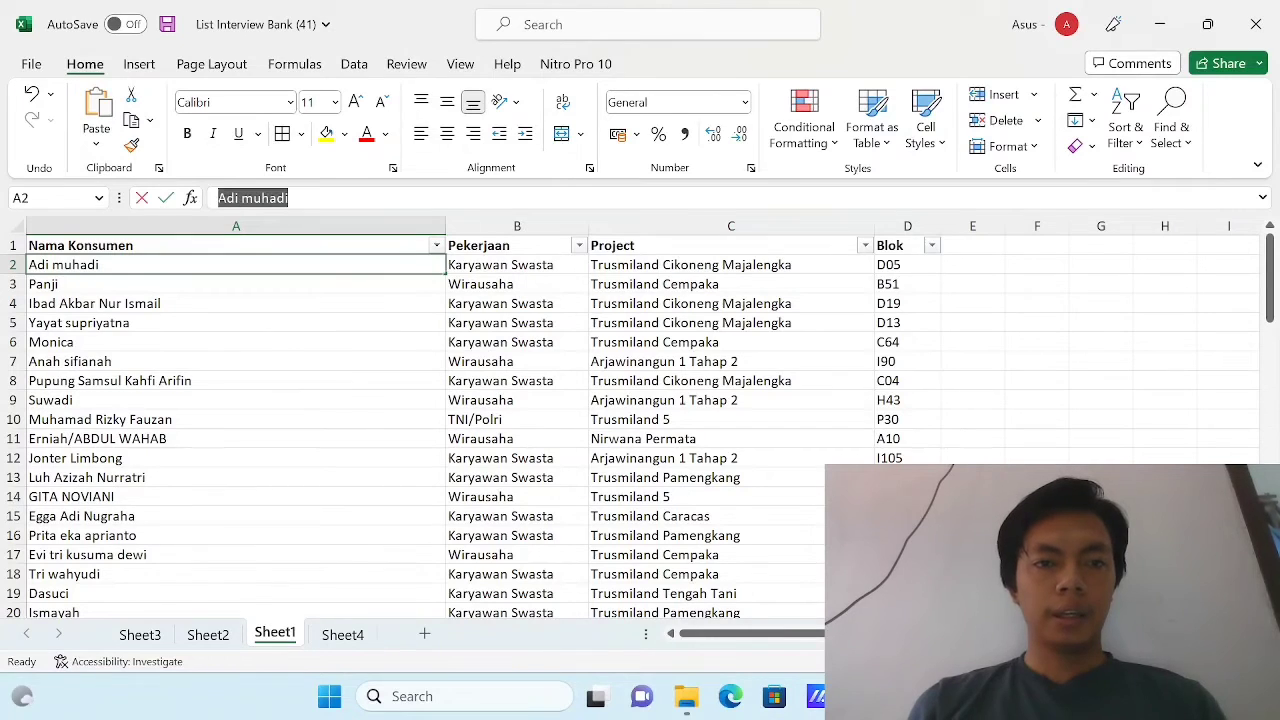
key(Return)
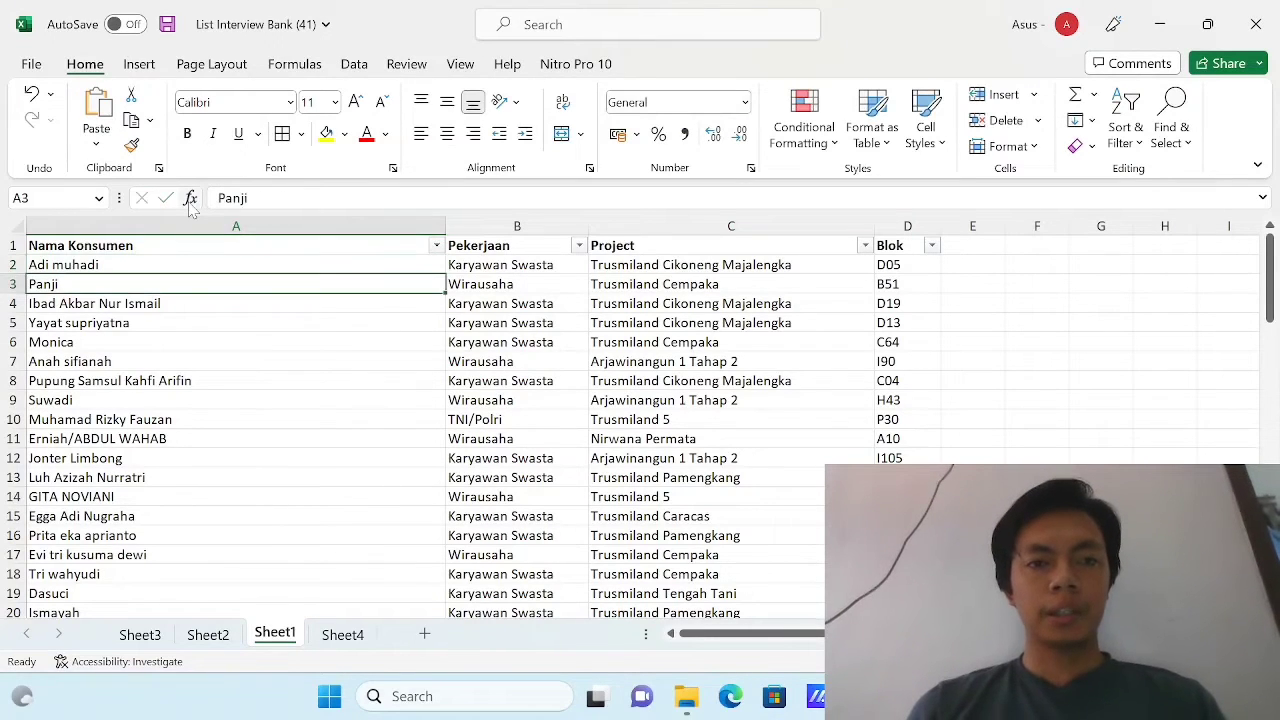
click(342, 634)
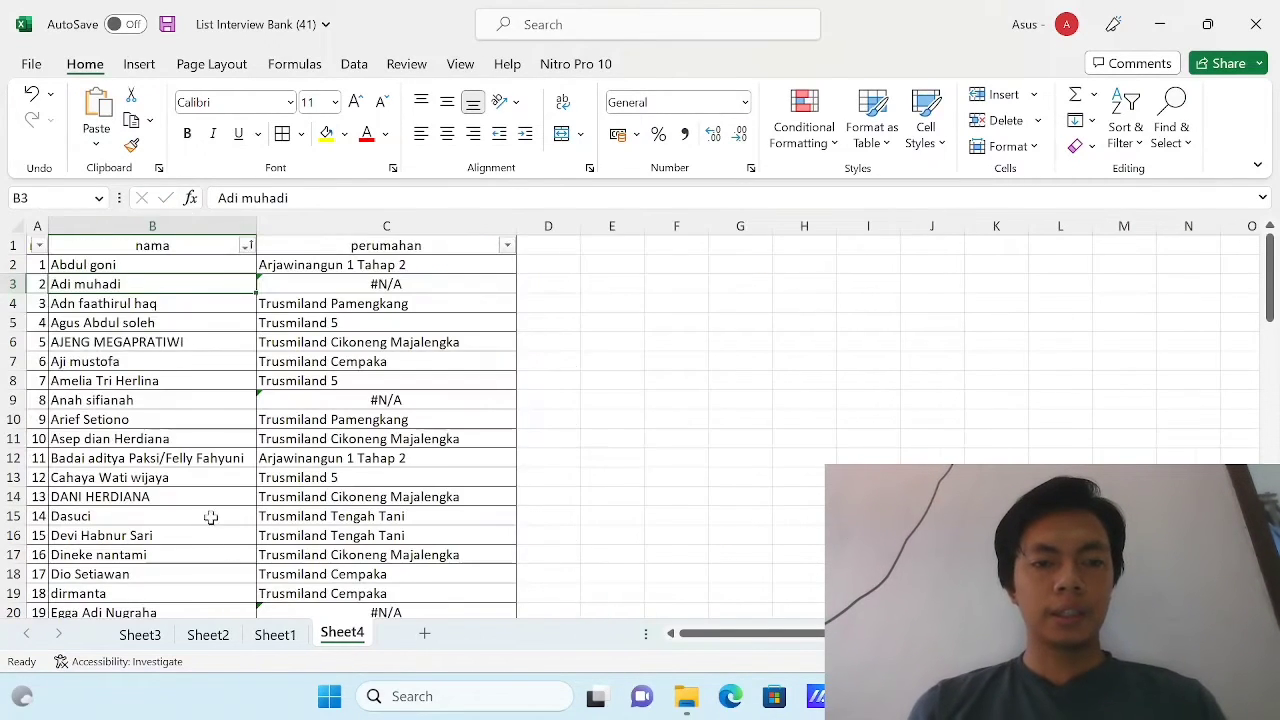
double_click(157, 283)
drag(122, 284, 50, 284)
click(62, 290)
key(Return)
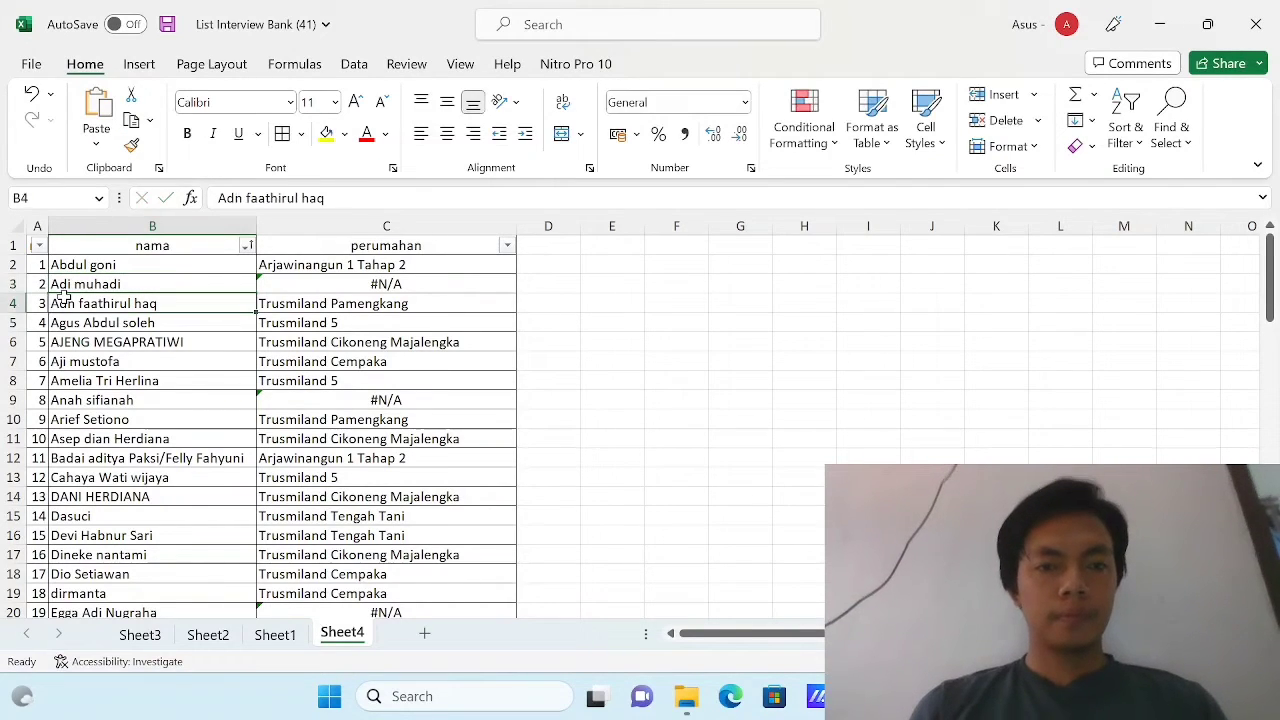
key(Up)
key(Right)
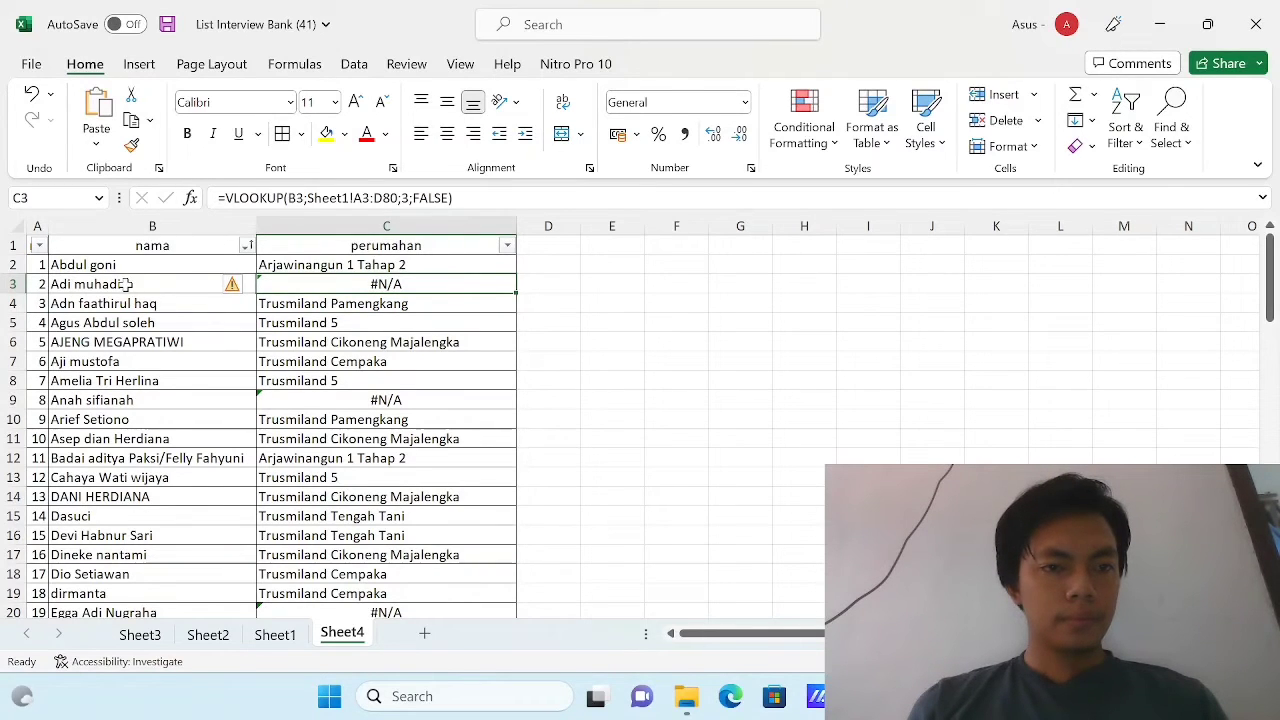
click(127, 284)
click(600, 438)
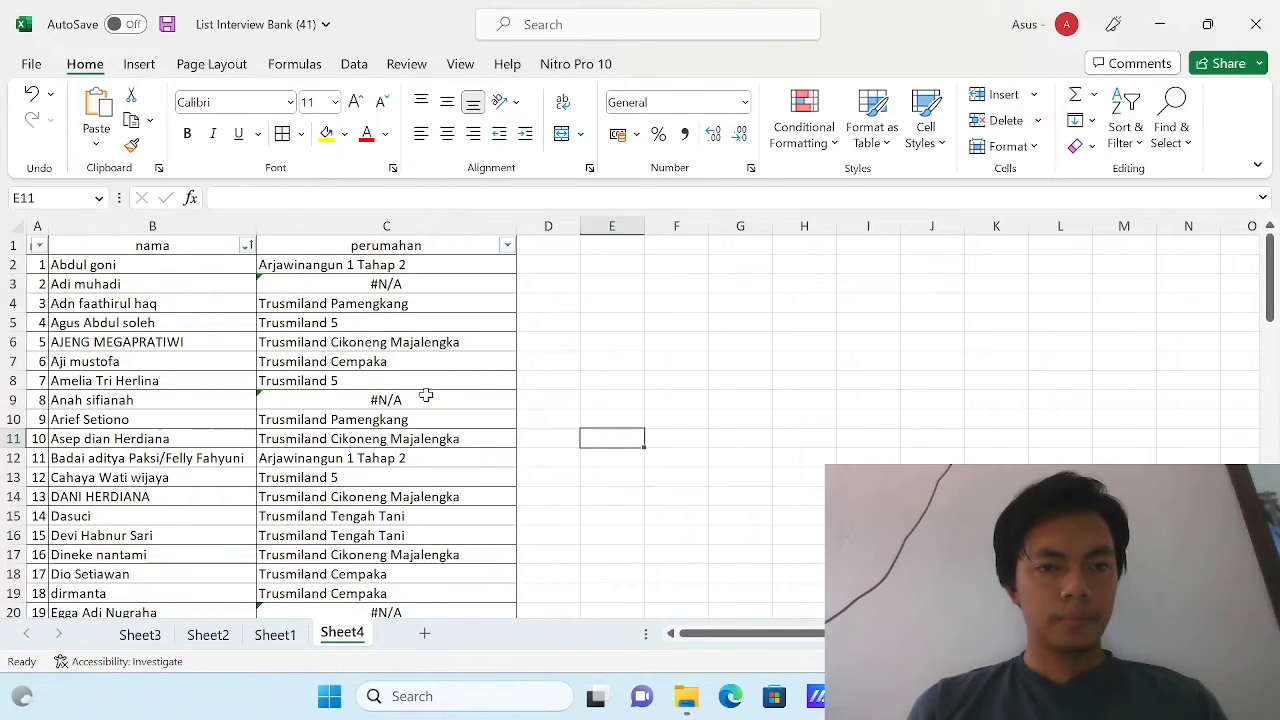
click(272, 640)
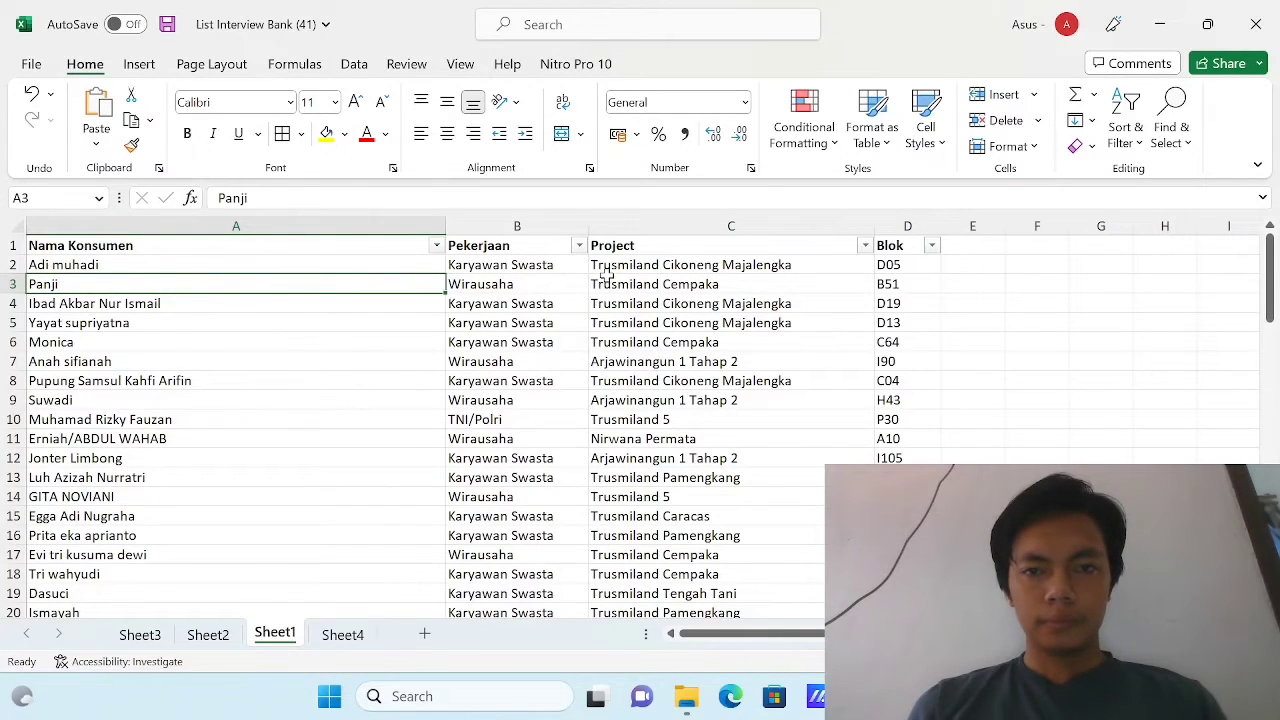
click(567, 267)
click(291, 265)
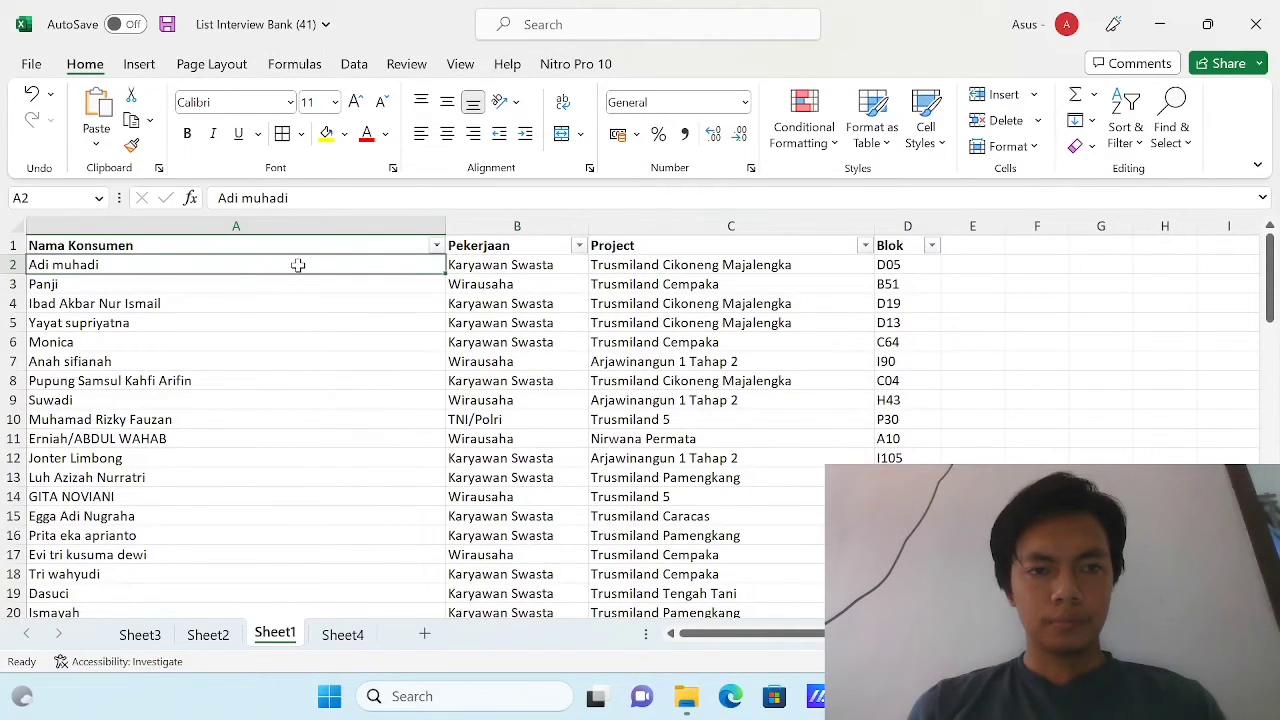
click(330, 640)
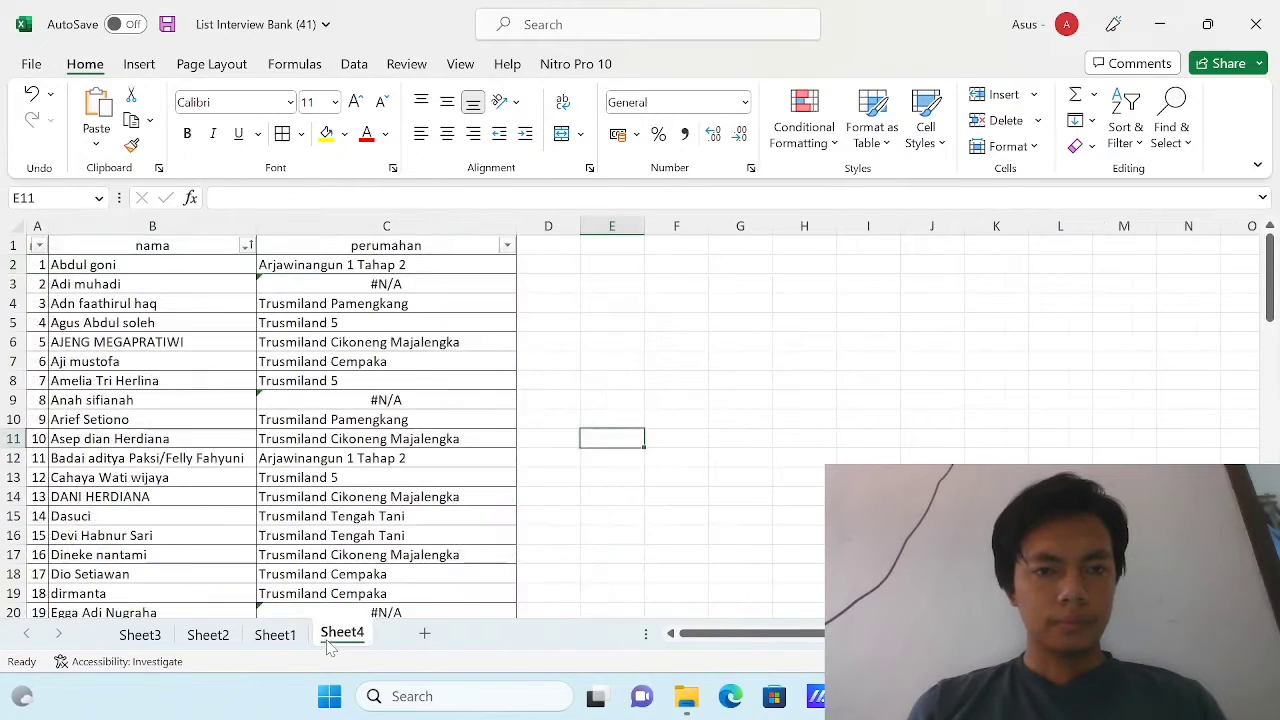
click(137, 398)
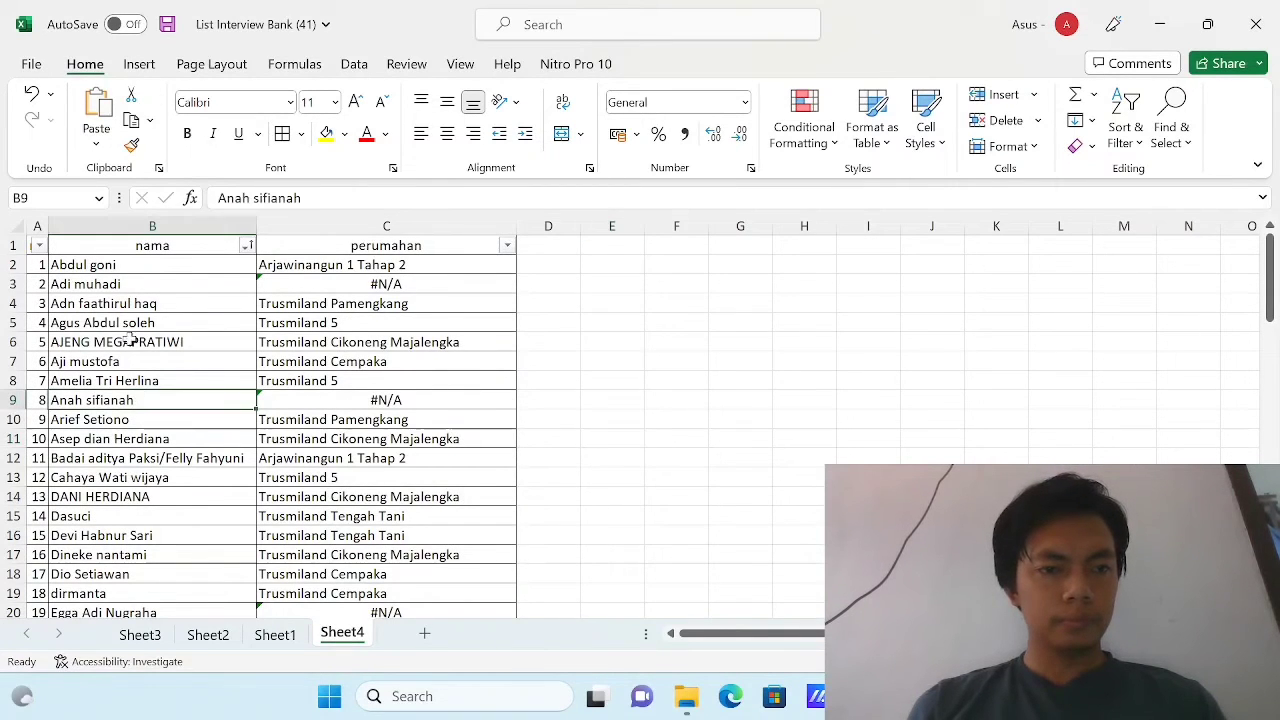
click(137, 284)
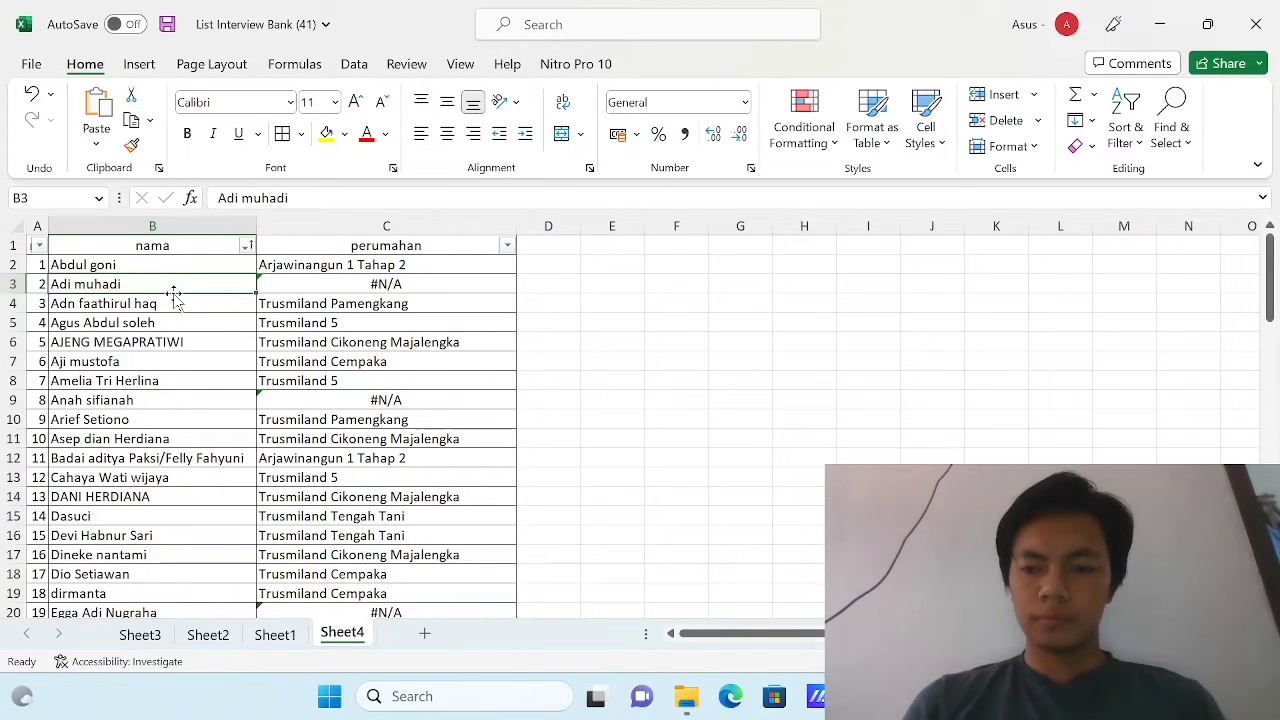
- Retype the person's name in B3
key(Delete)
text(Adi H)
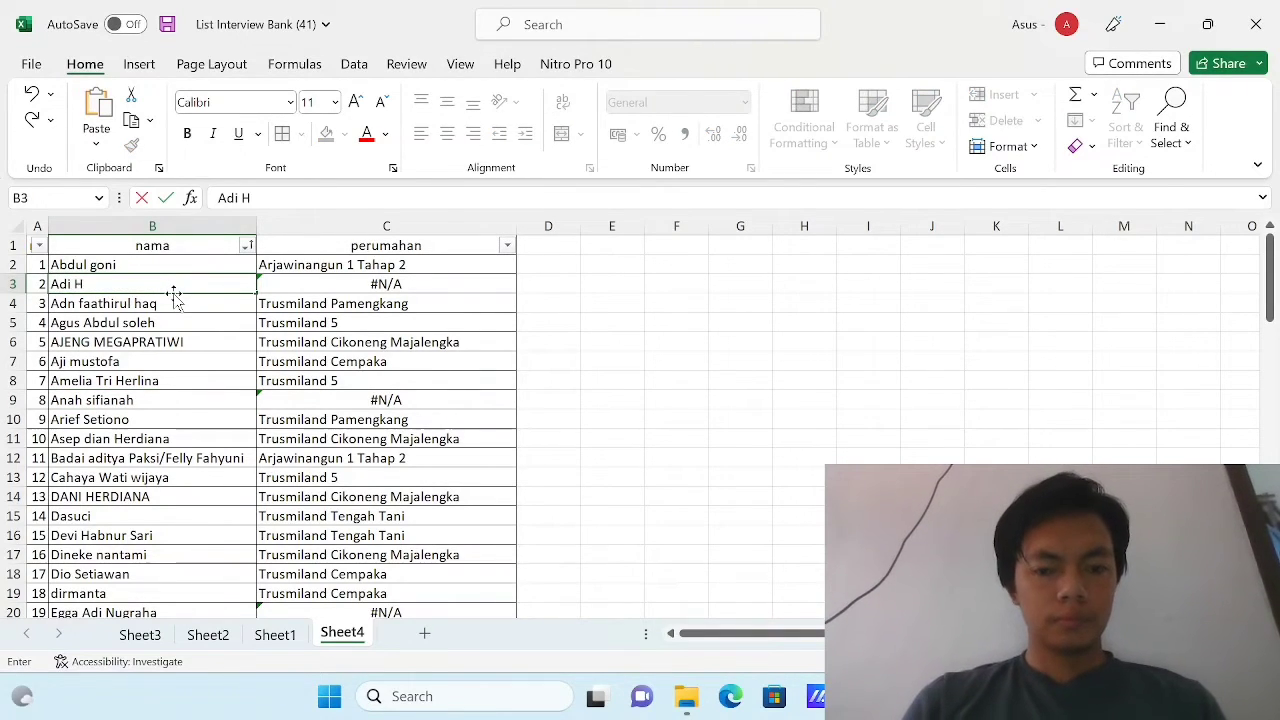
key(BackSpace)
text(muha)
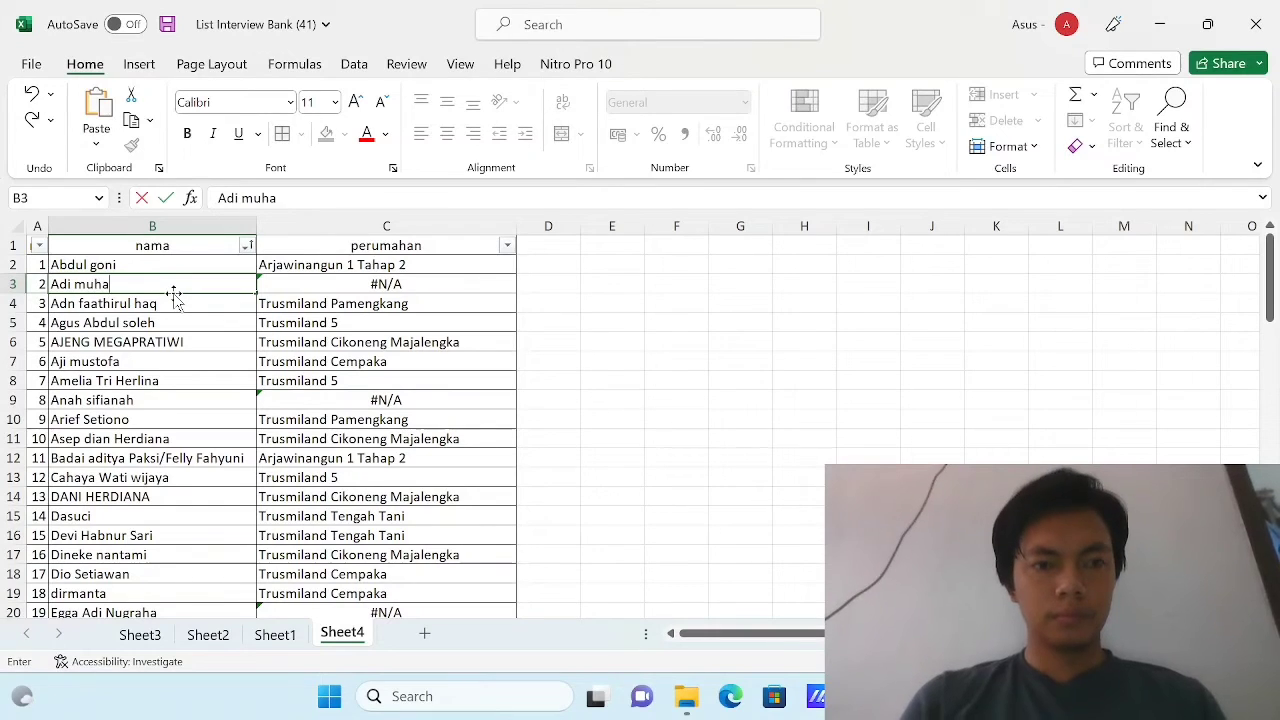
text(di)
key(Return)
key(Up)
key(Right)
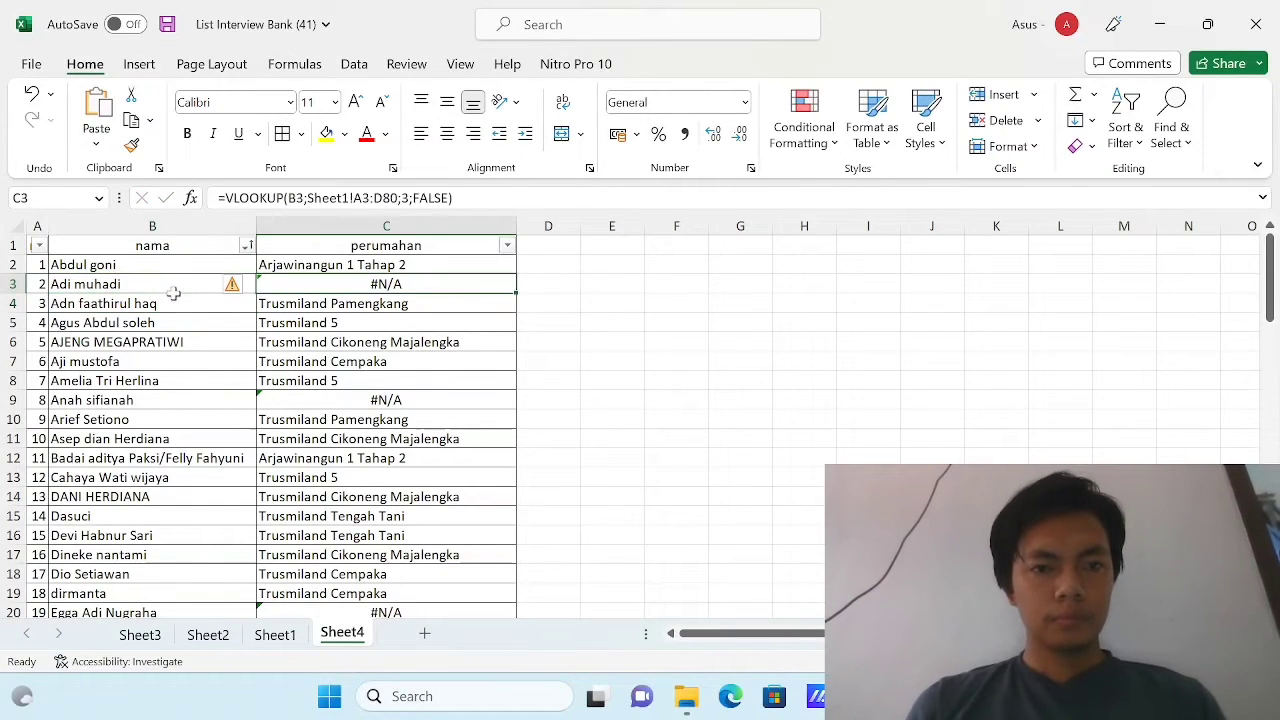
- Rebuild C3 as =VLOOKUP(B3;Sheet1!A2:D78;3;FALSE), returning Trusmiland Cikoneng Majalengka
key(F2)
key(BackSpace)
key(BackSpace)
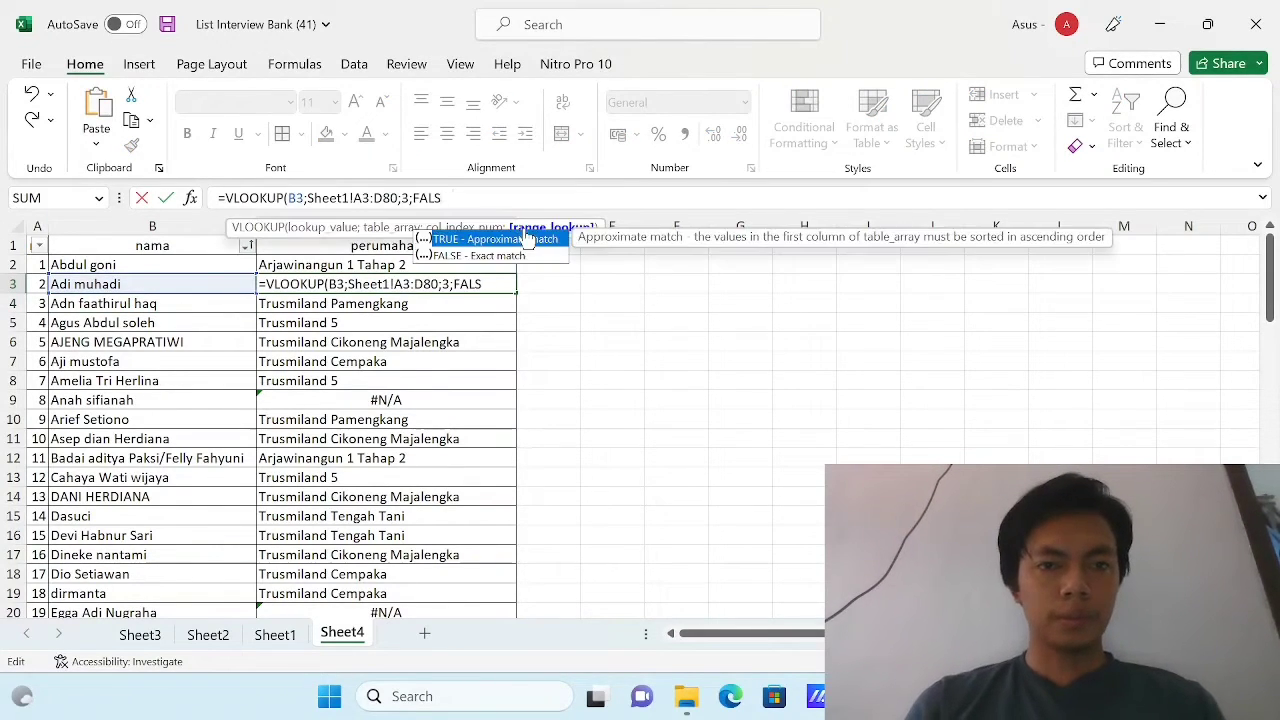
key(BackSpace)
key(BackSpace)
key(BackSpace)
key(BackSpace)
key(BackSpace)
key(BackSpace)
key(BackSpace)
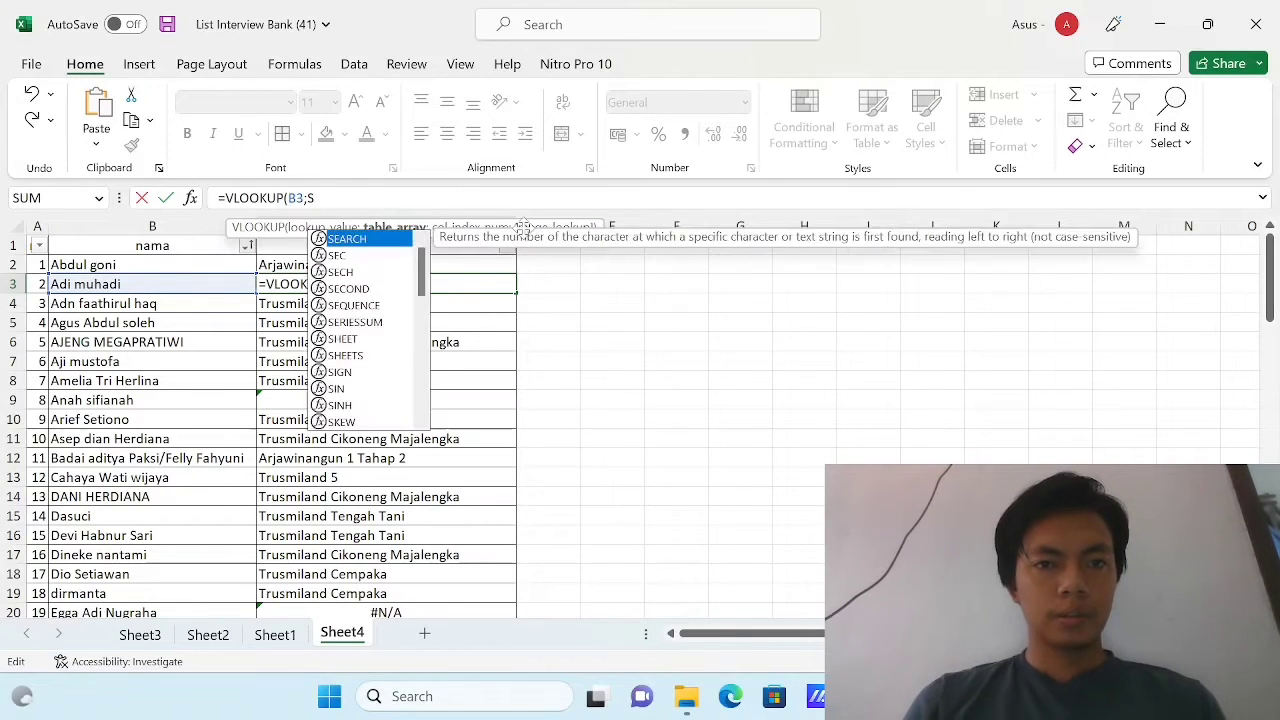
key(BackSpace)
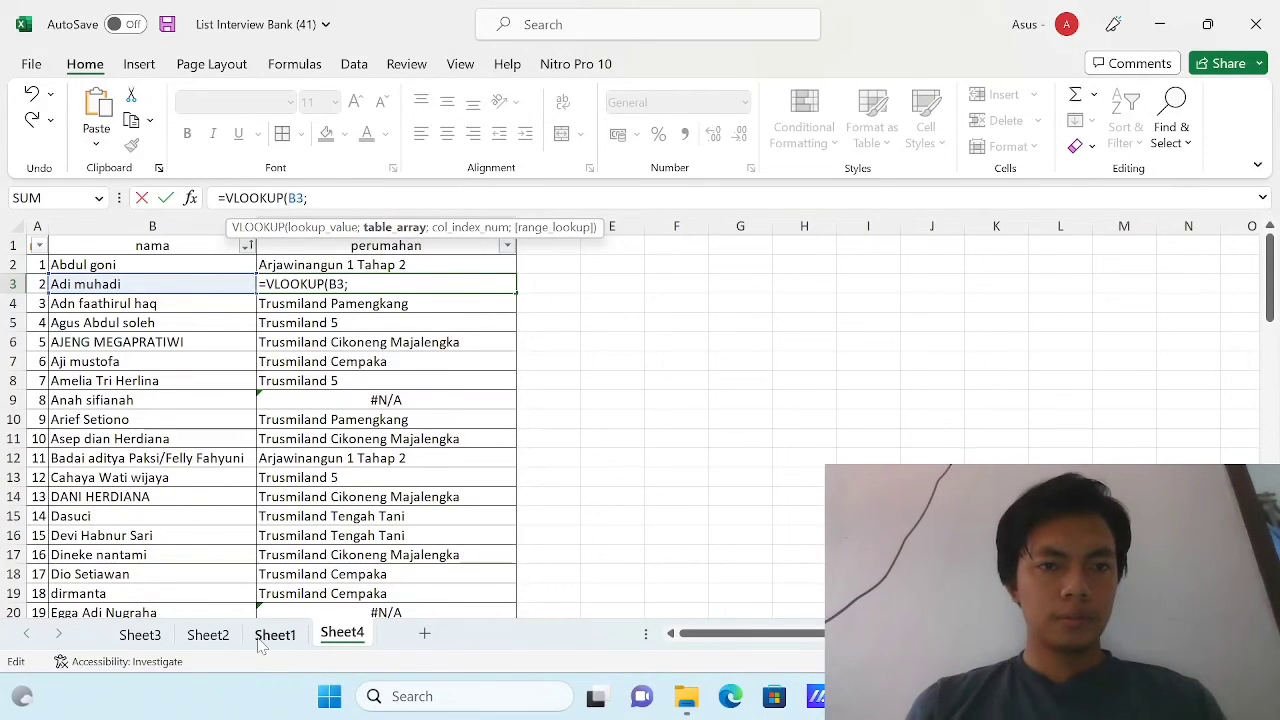
click(278, 636)
drag(79, 264, 935, 268)
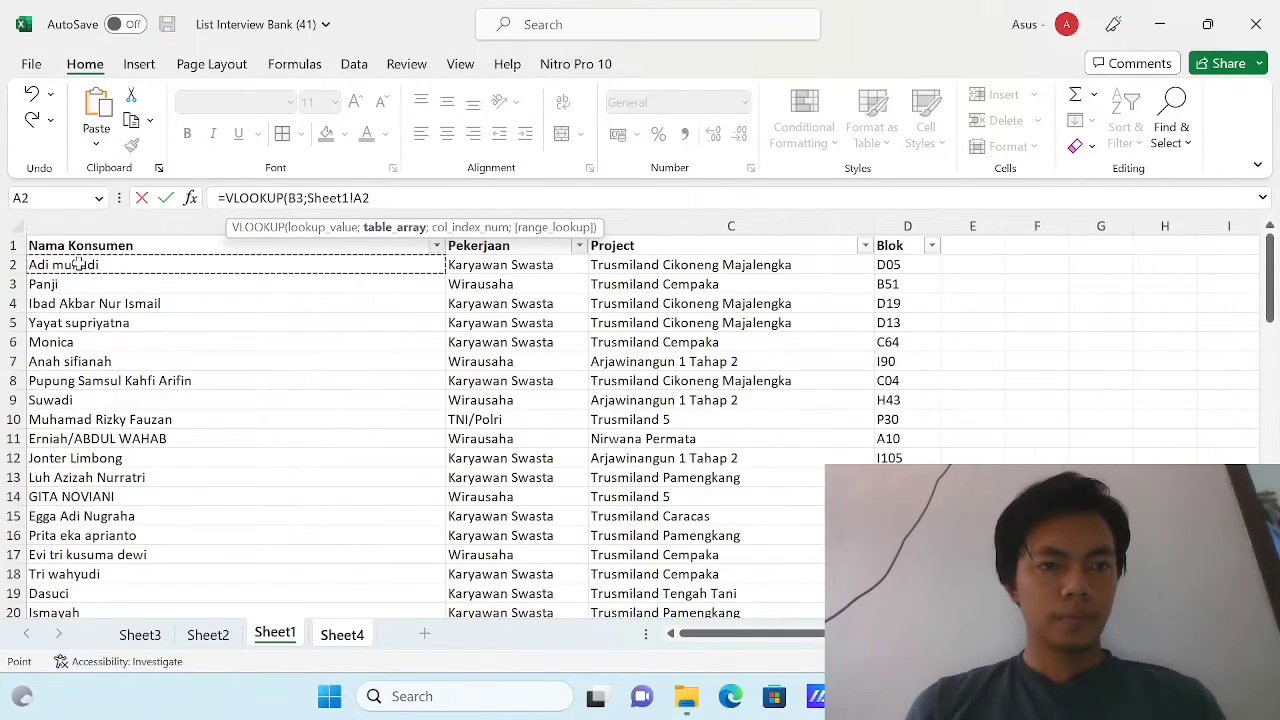
key(ctrl+shift+Down)
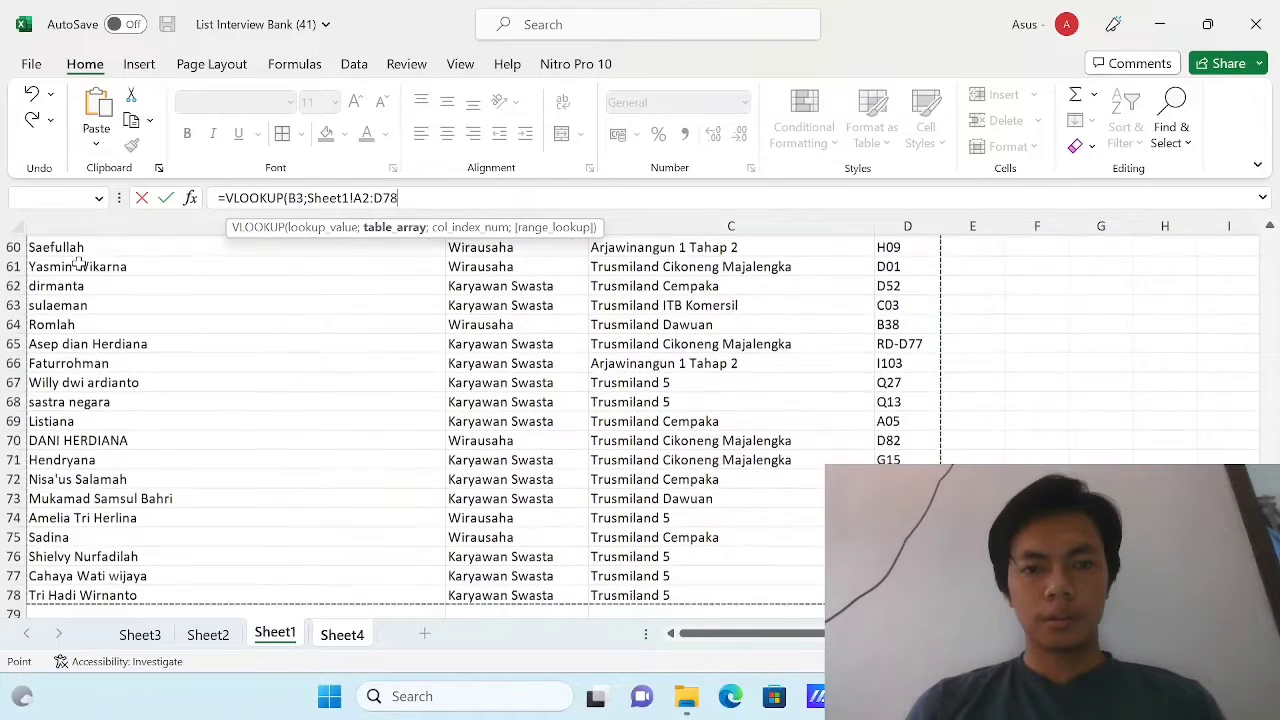
text(;3)
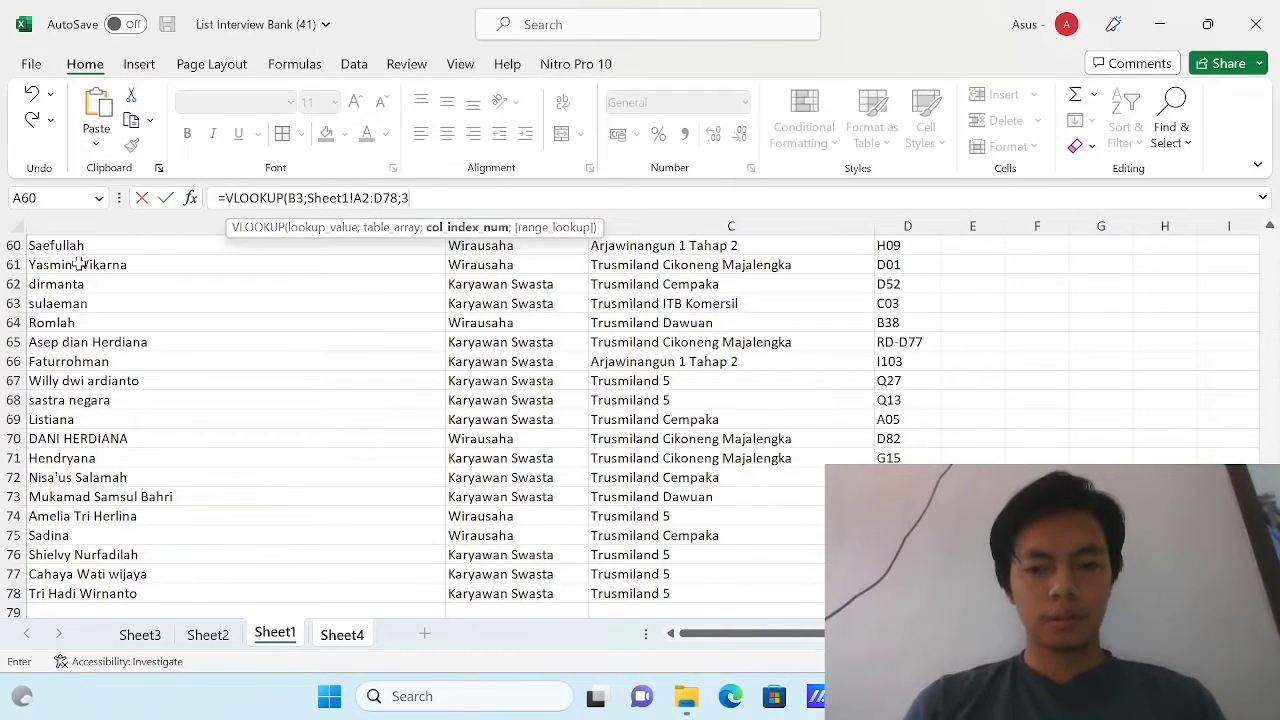
text(;false)
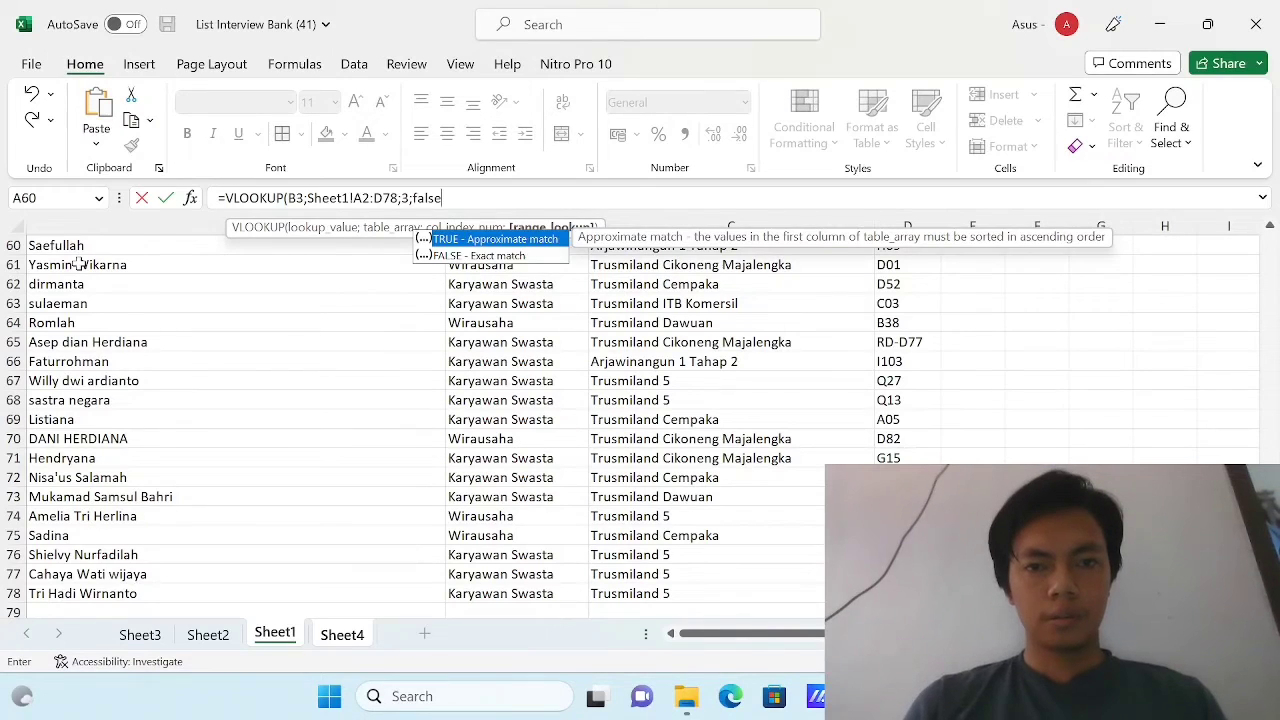
text())
key(Return)
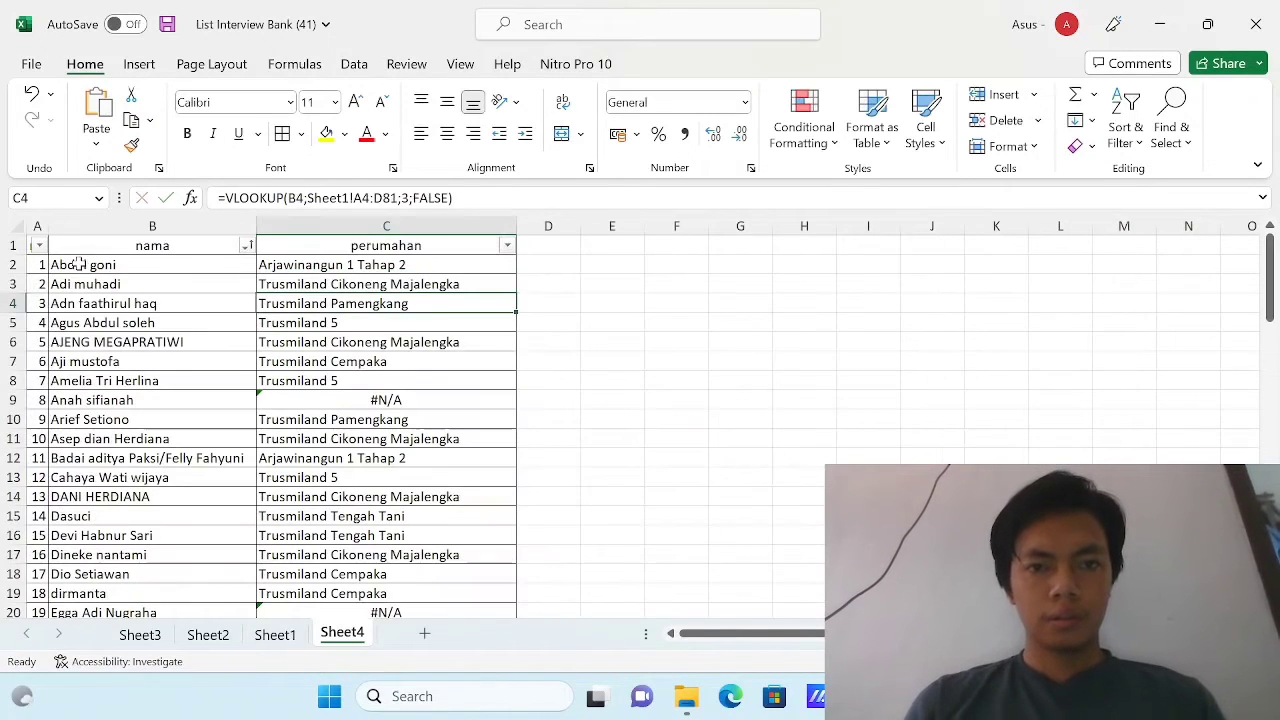
- Copy C3's formula down column C and delete the old table range from C9's formula
double_click(513, 292)
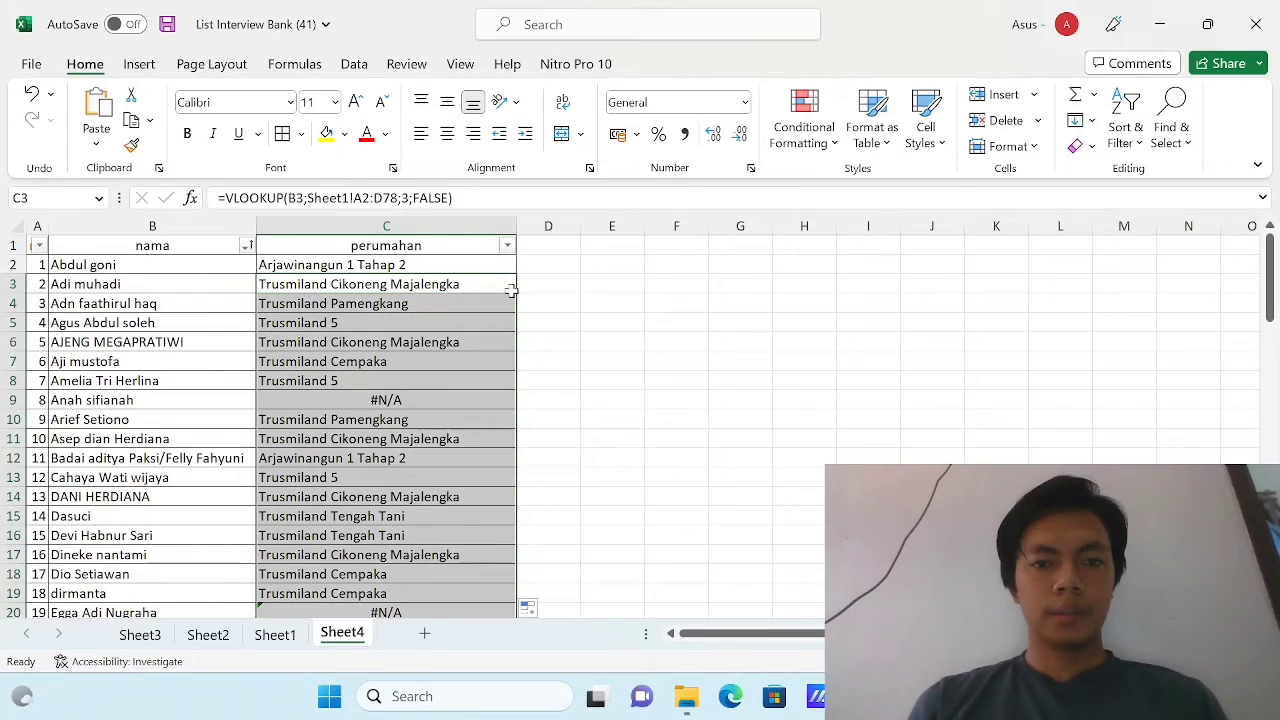
click(467, 414)
click(466, 403)
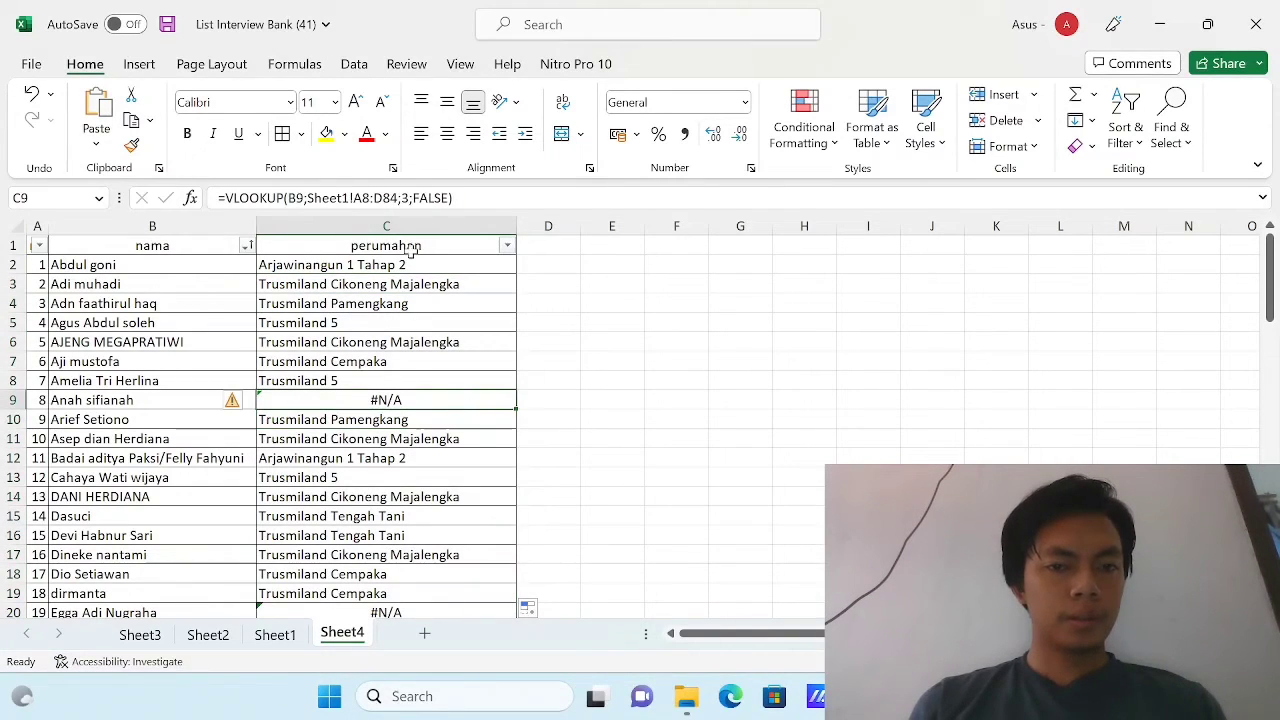
key(F2)
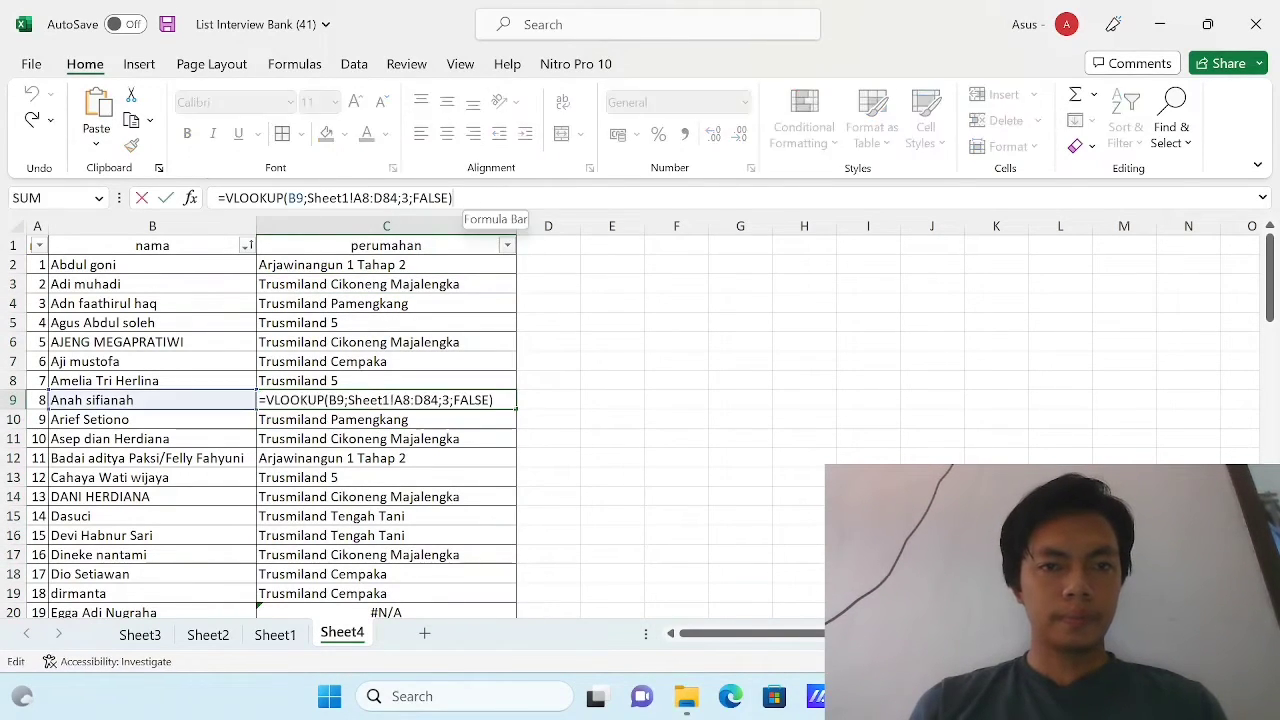
key(Return)
key(Up)
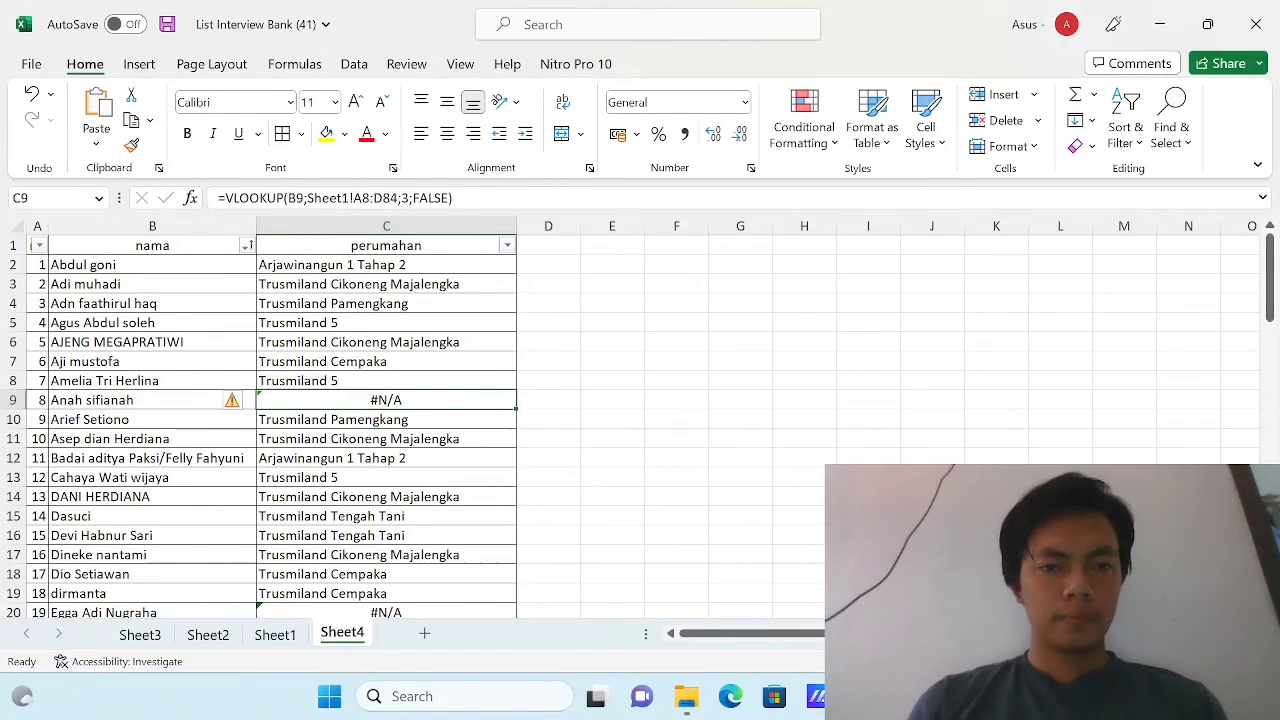
drag(452, 198, 304, 198)
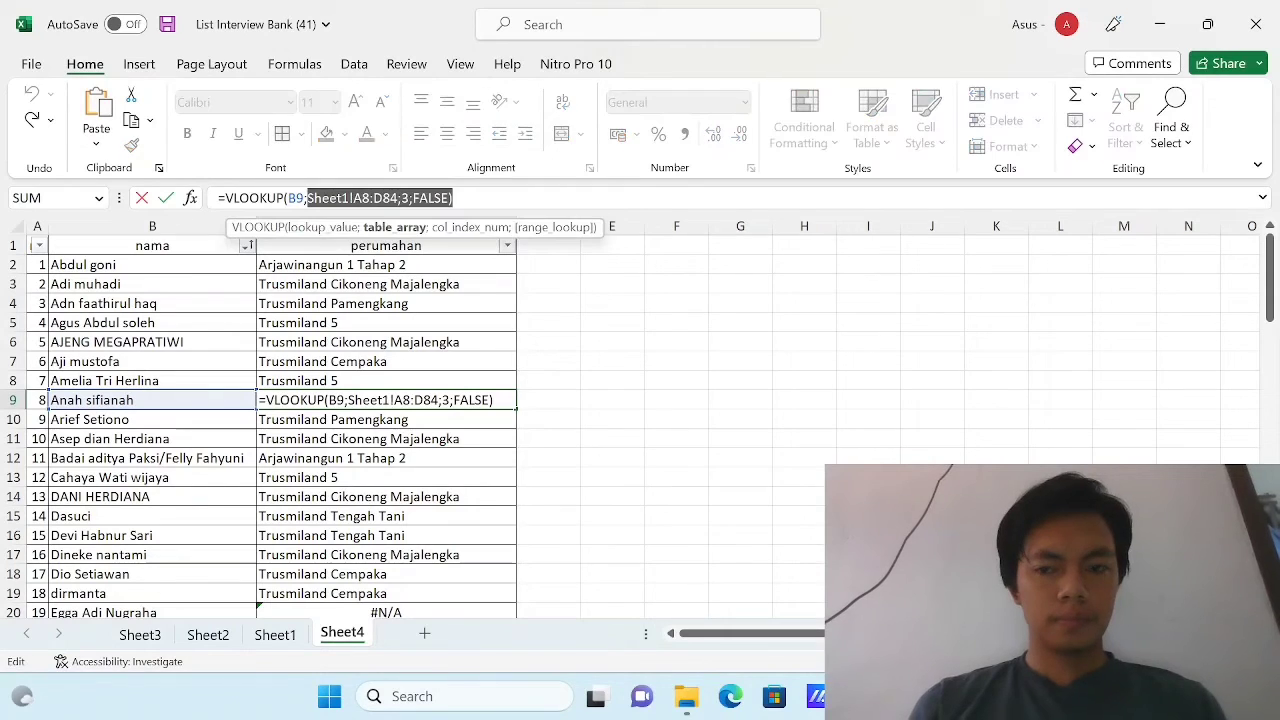
key(BackSpace)
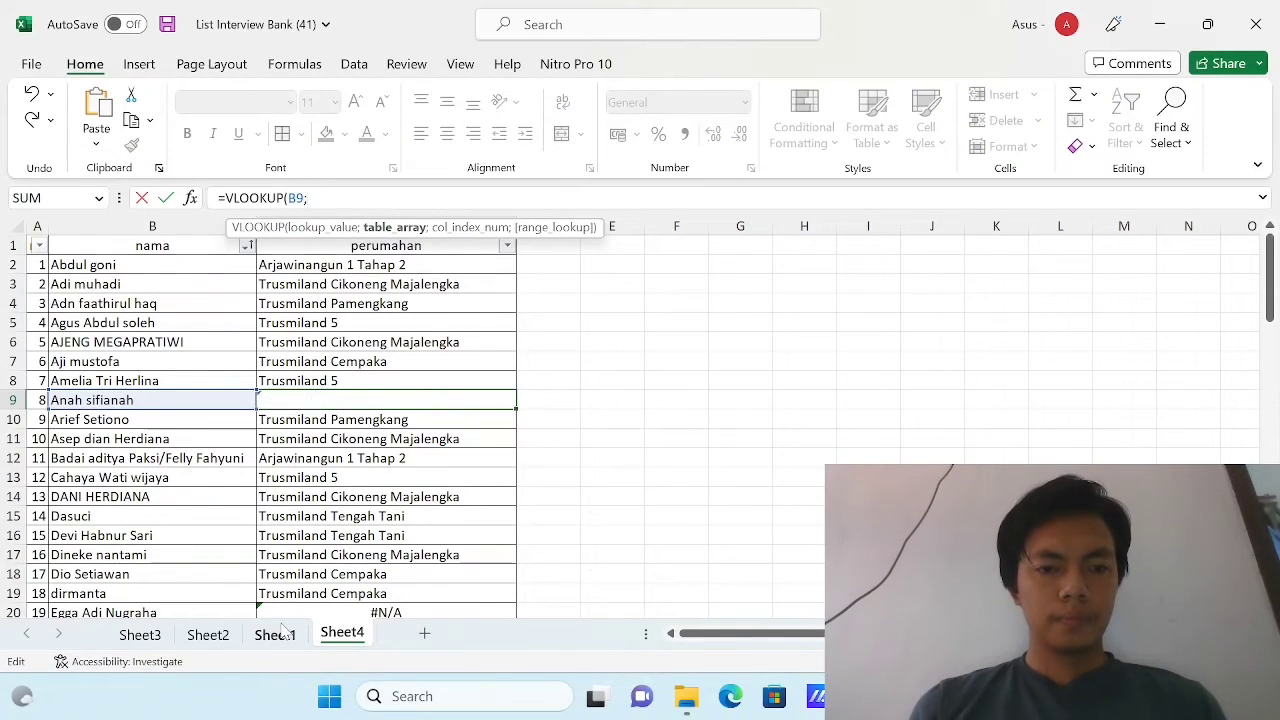
- Complete C9 with absolute Sheet1!$A$2:$D$78, column 3 and FALSE, returning Arjawinangun 1 Tahap 2
click(276, 634)
scroll(320, 460, up, 3)
scroll(300, 440, up, 4)
scroll(271, 421, up, 3)
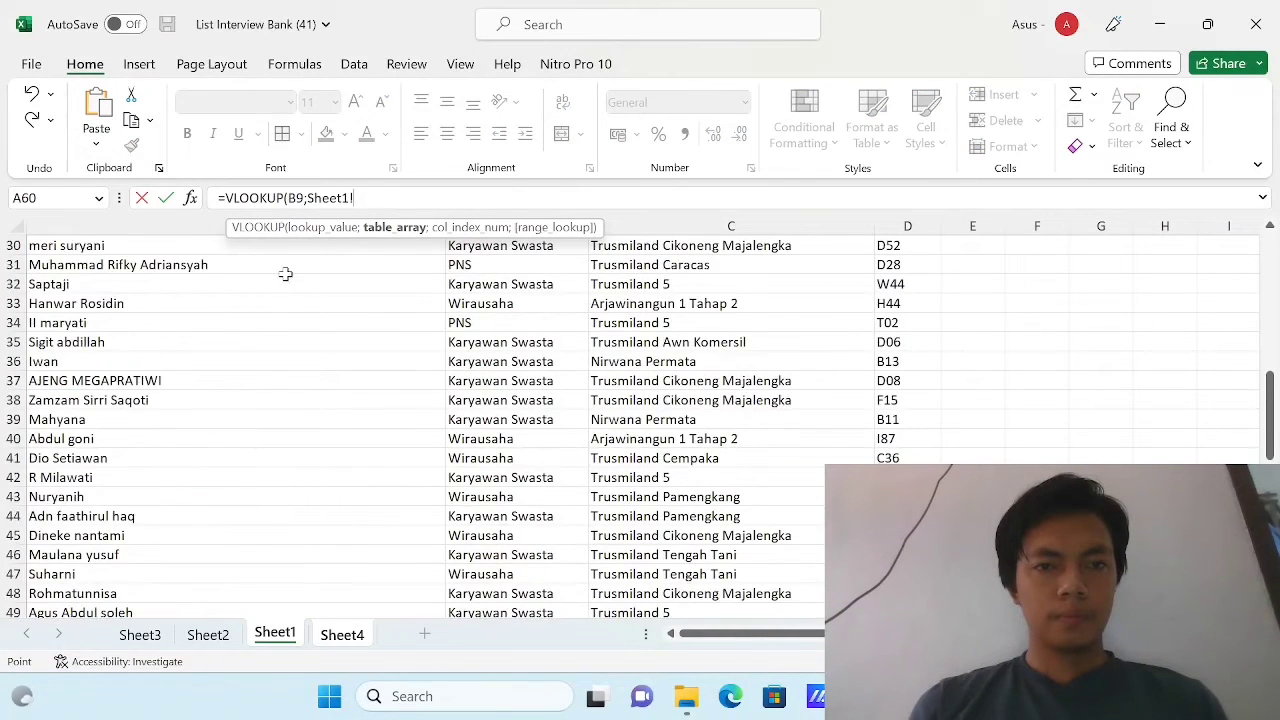
key(BackSpace)
key(BackSpace)
key(BackSpace)
key(BackSpace)
key(BackSpace)
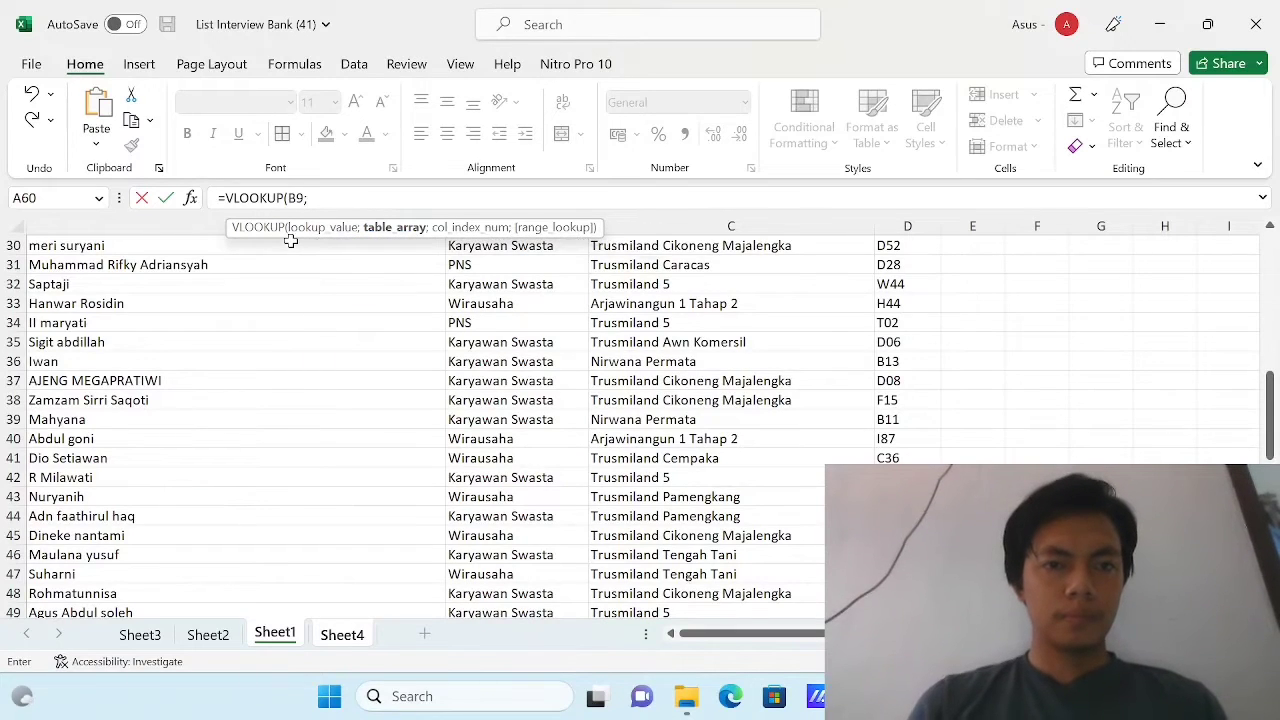
scroll(288, 236, up, 7)
scroll(158, 463, up, 3)
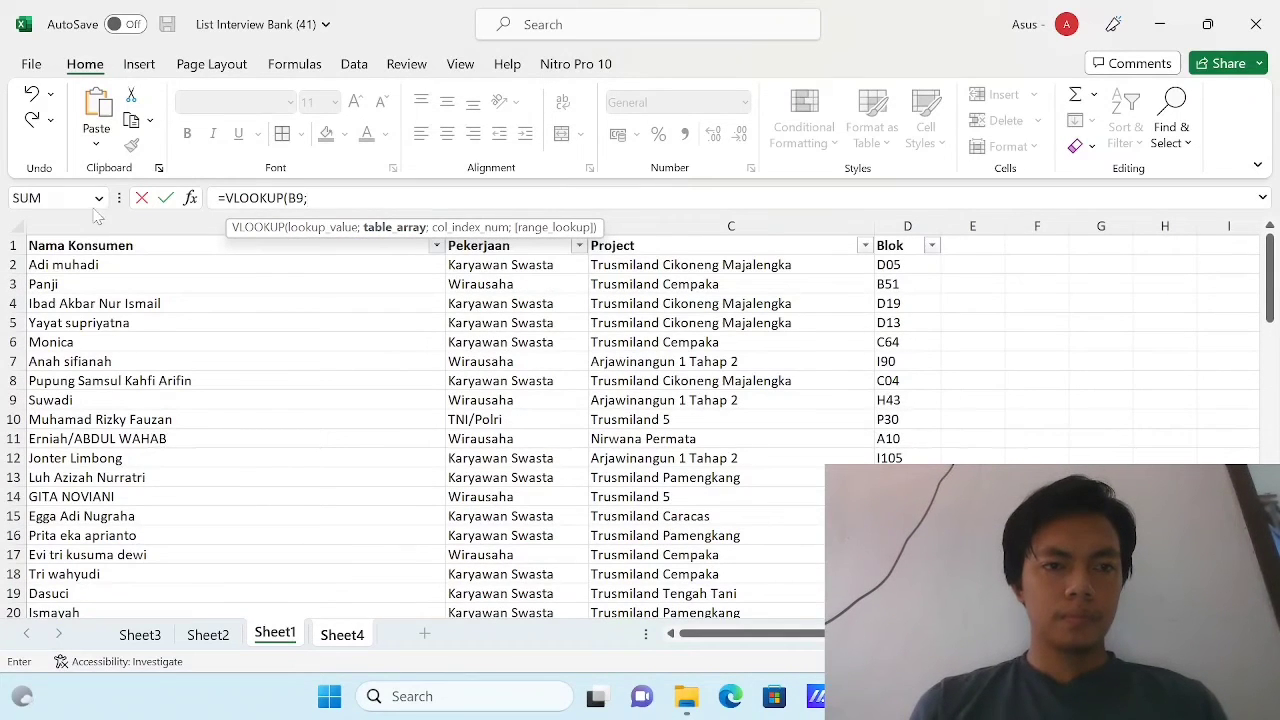
drag(85, 245, 935, 275)
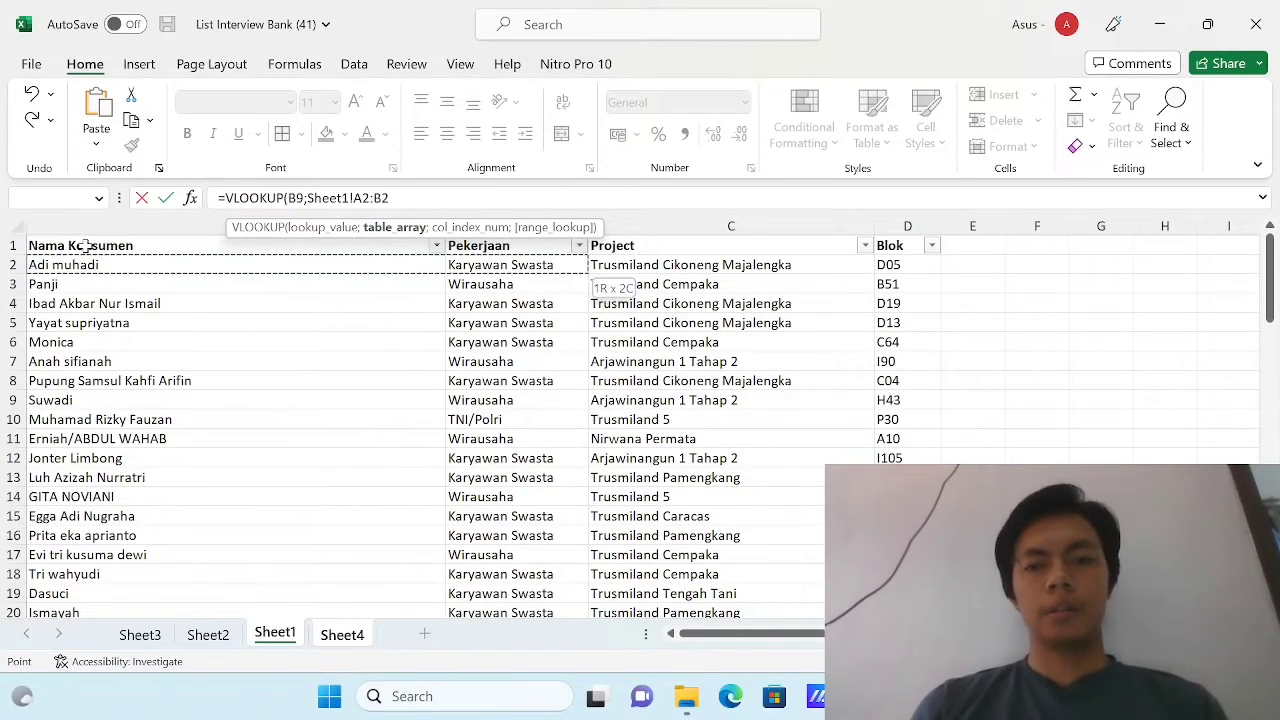
key(ctrl+shift+Down)
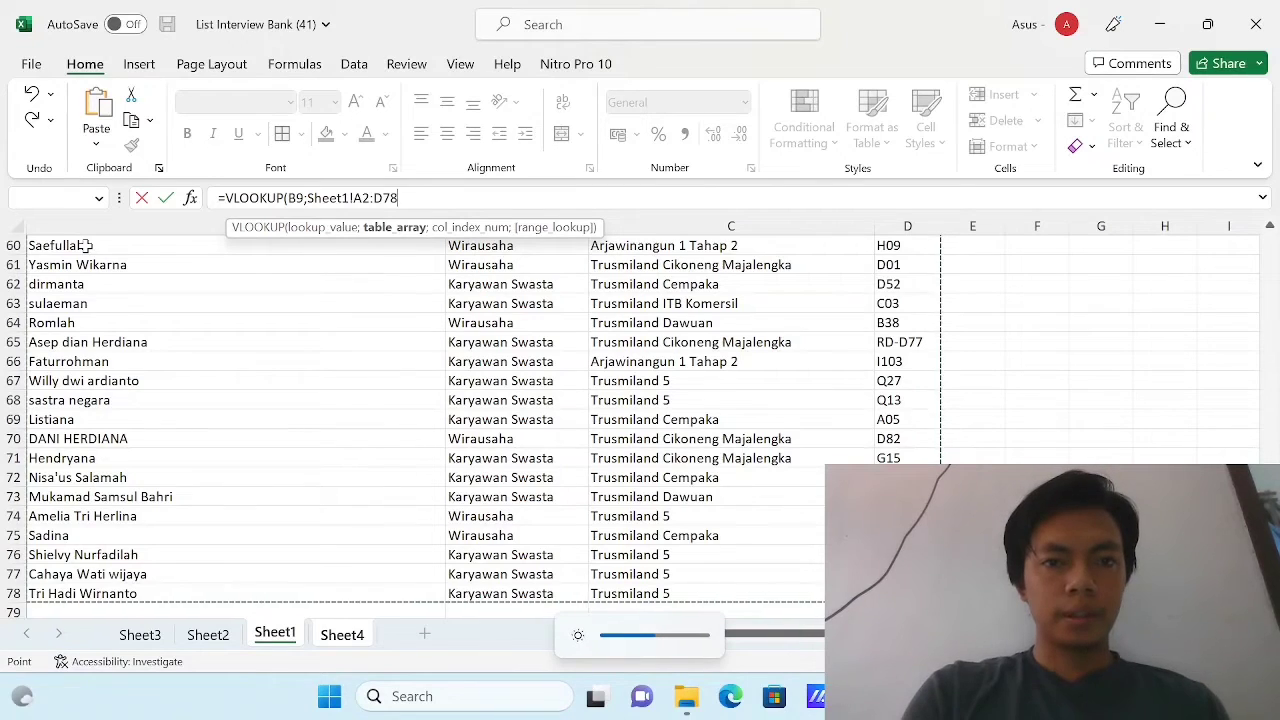
key(F4)
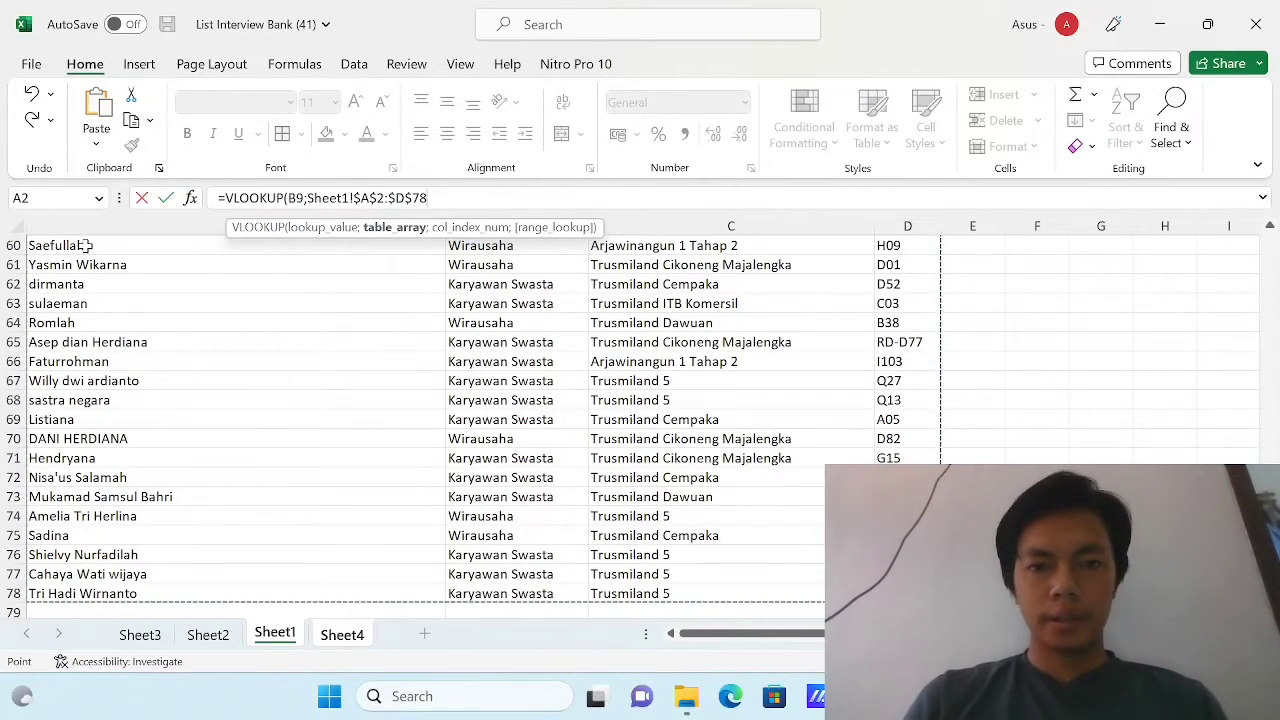
text(;)
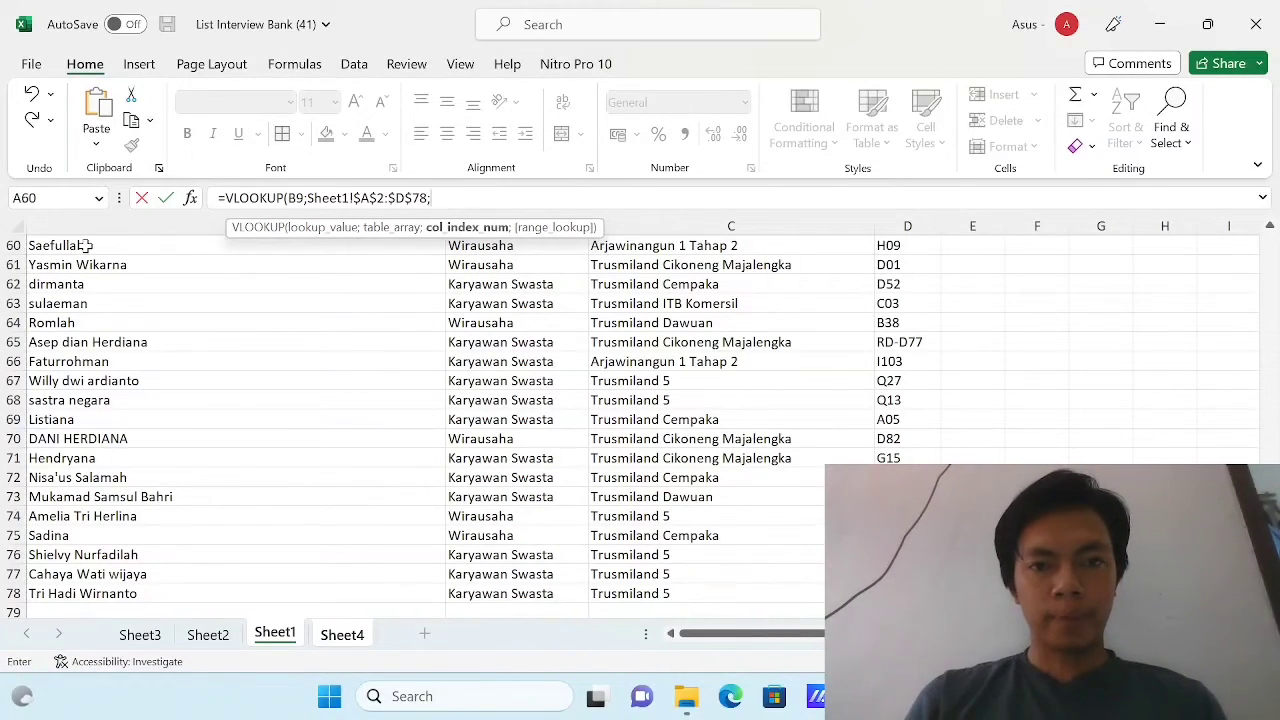
text(3;fal)
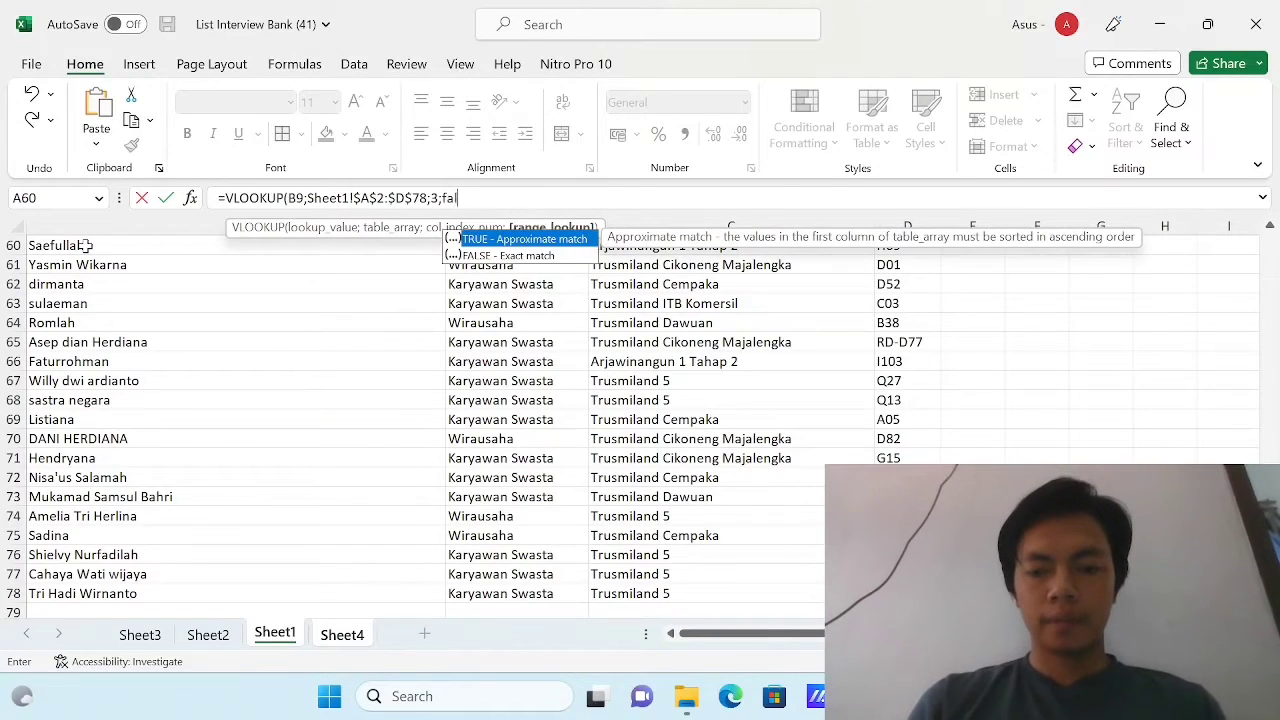
text(se))
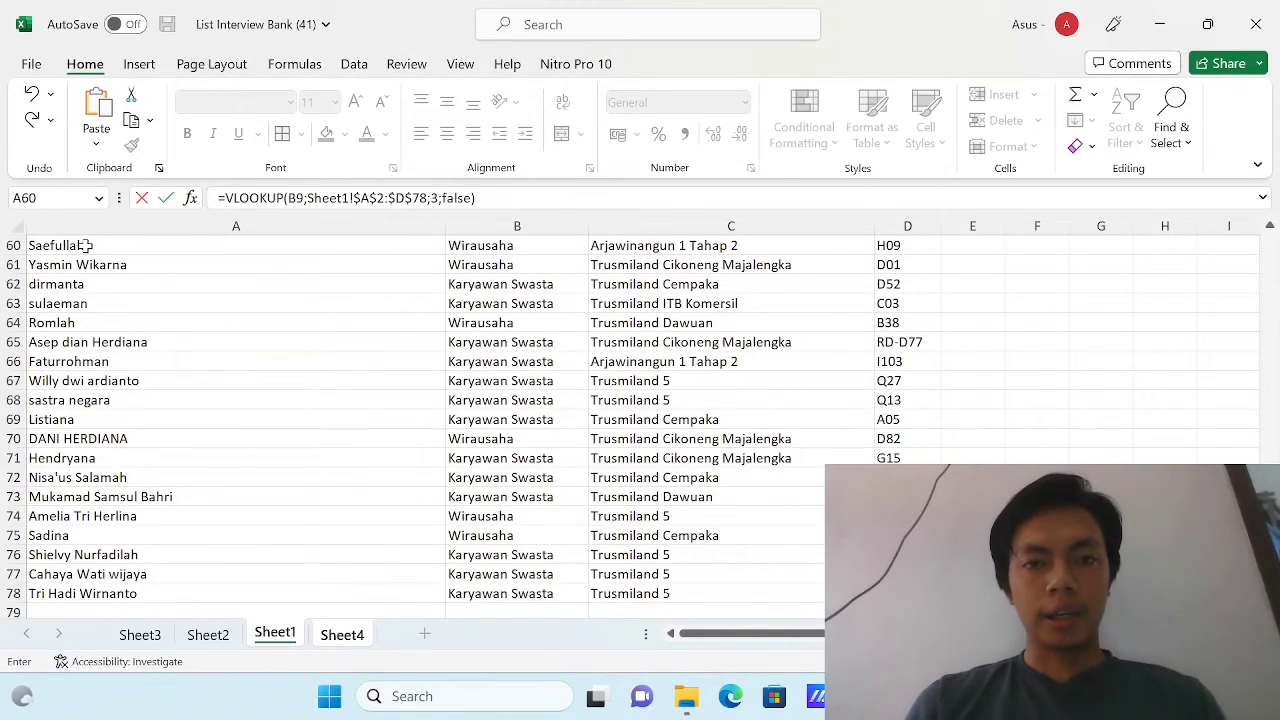
key(Return)
- Drag C9's locked-range lookup down column C so row 20 shows Trusmiland Caracas
click(459, 404)
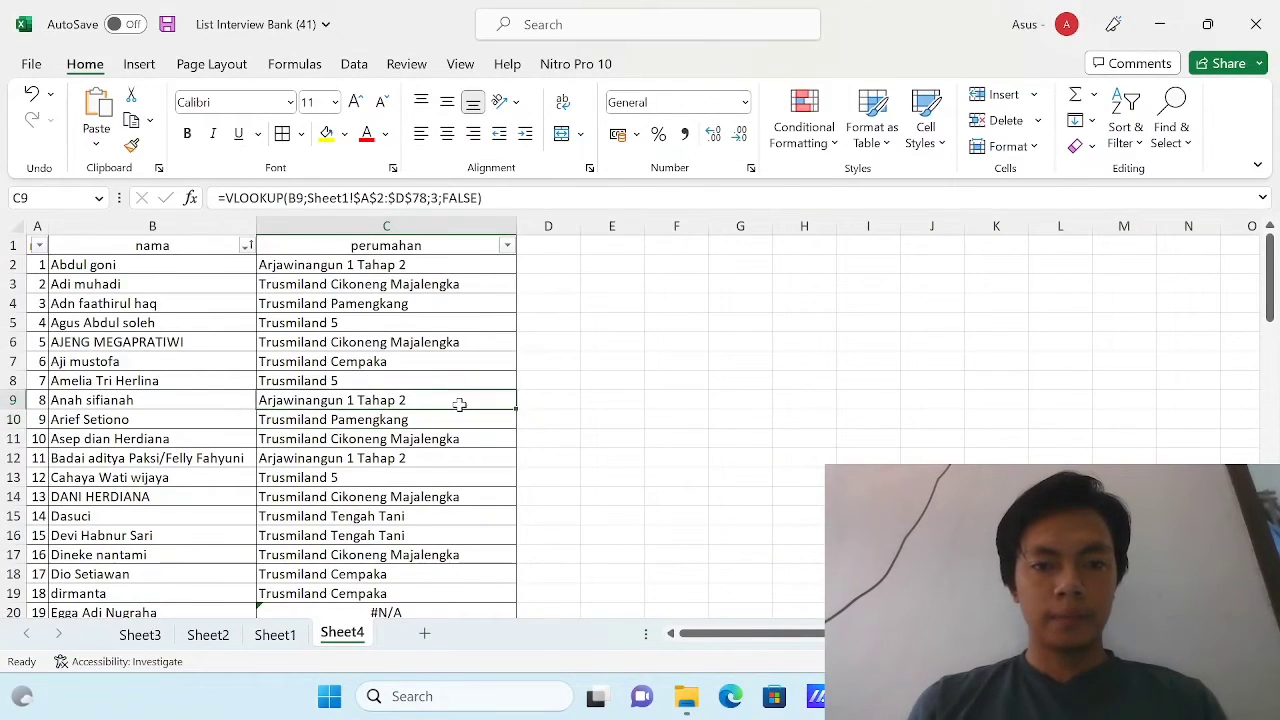
drag(519, 408, 519, 612)
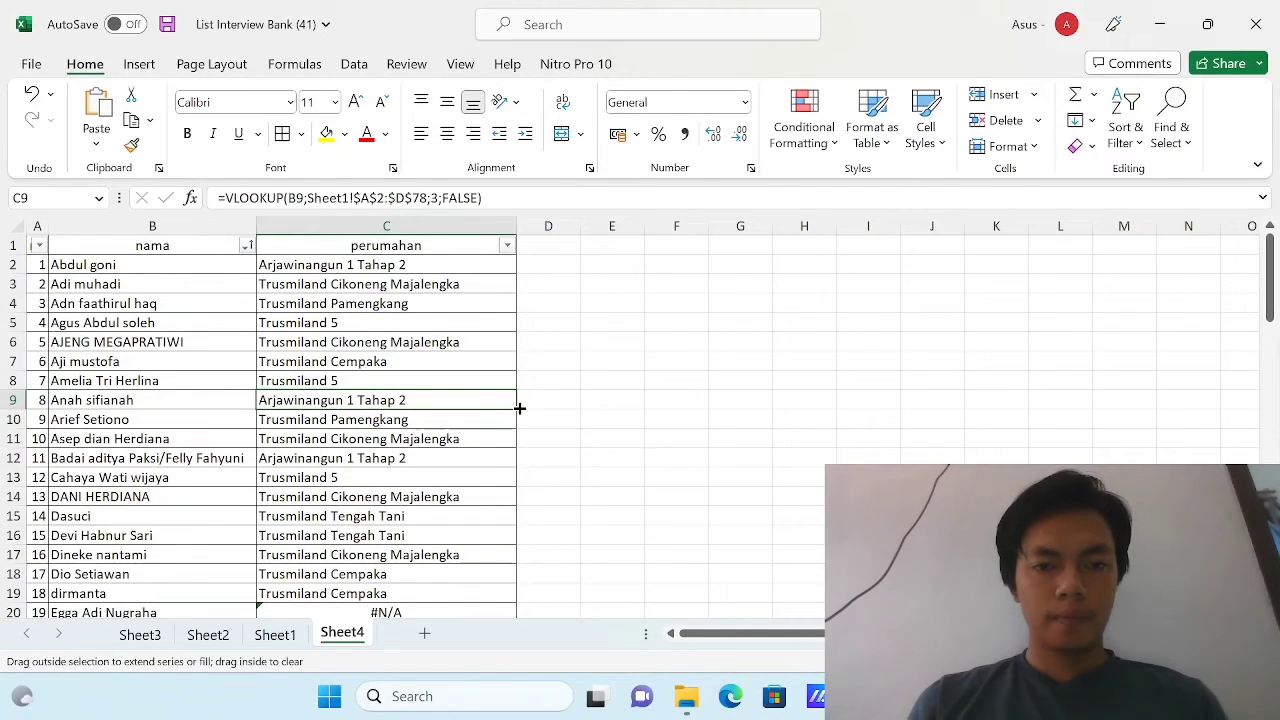
scroll(416, 496, down, 1)
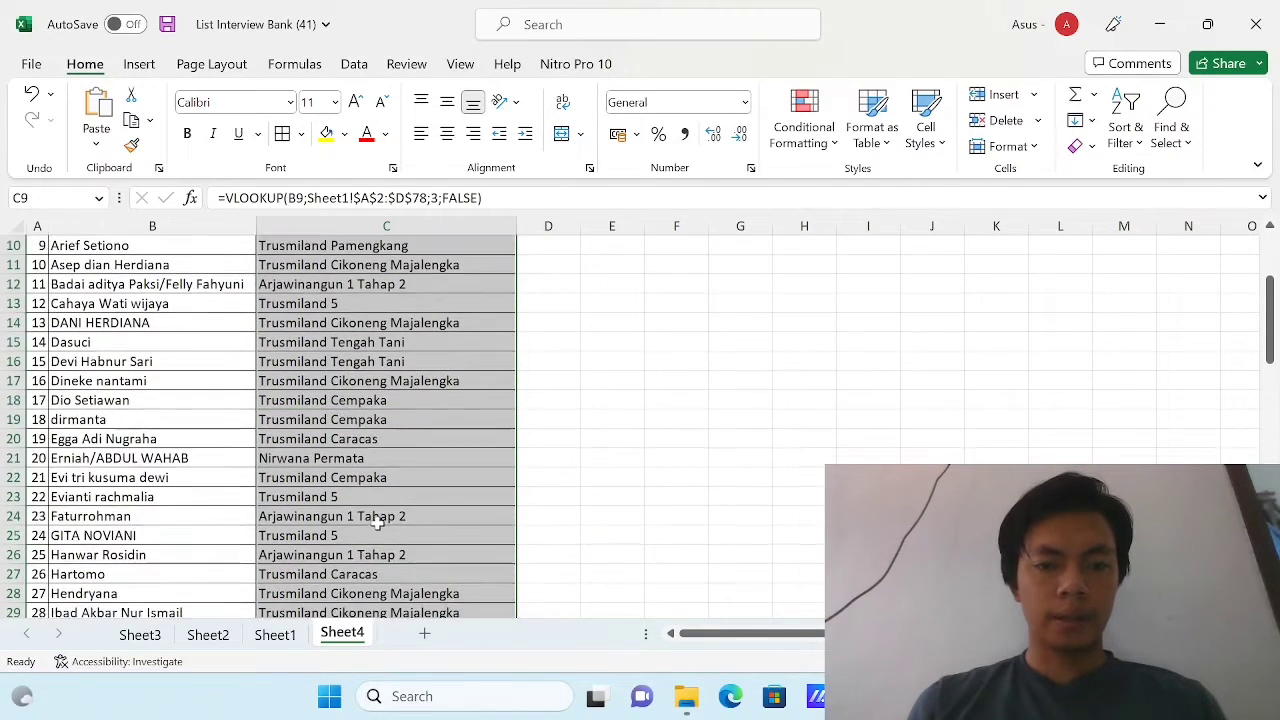
scroll(400, 480, up, 3)
click(410, 296)
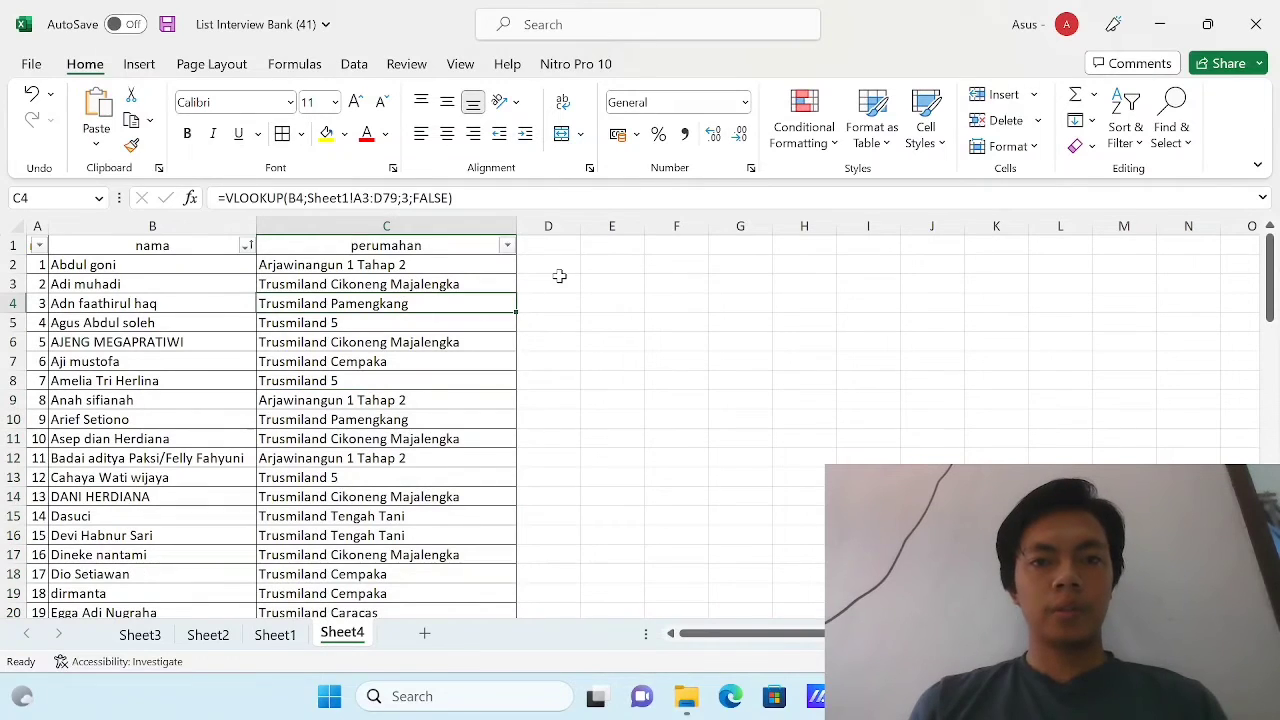
click(557, 240)
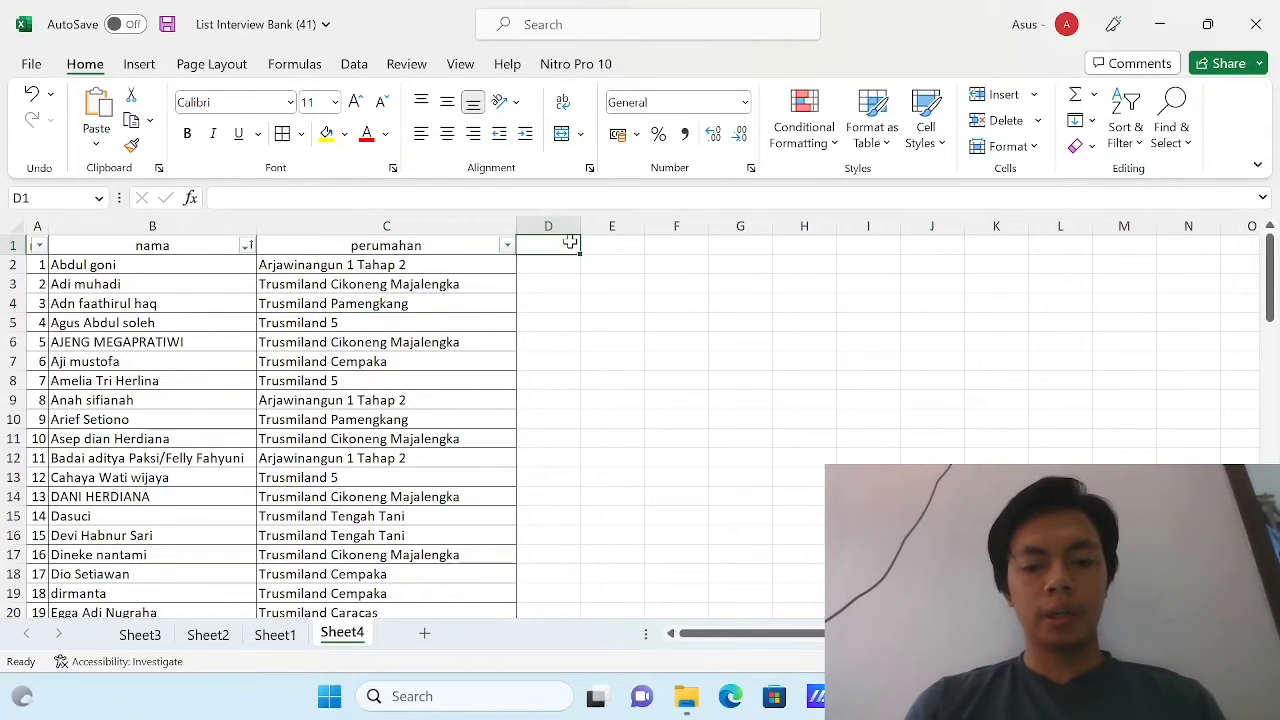
- Enter the blok header in D1 and start D2's formula as =VLOOKUP(B2;
text(blok)
key(Return)
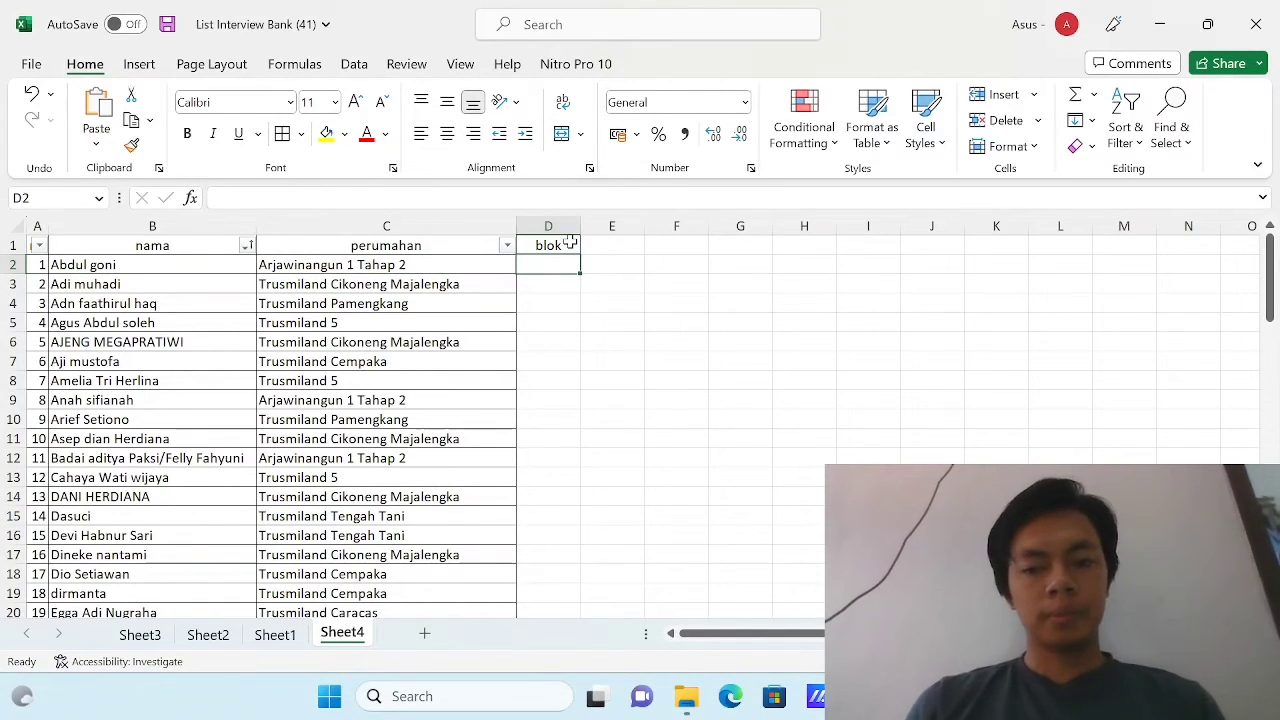
text(=vl)
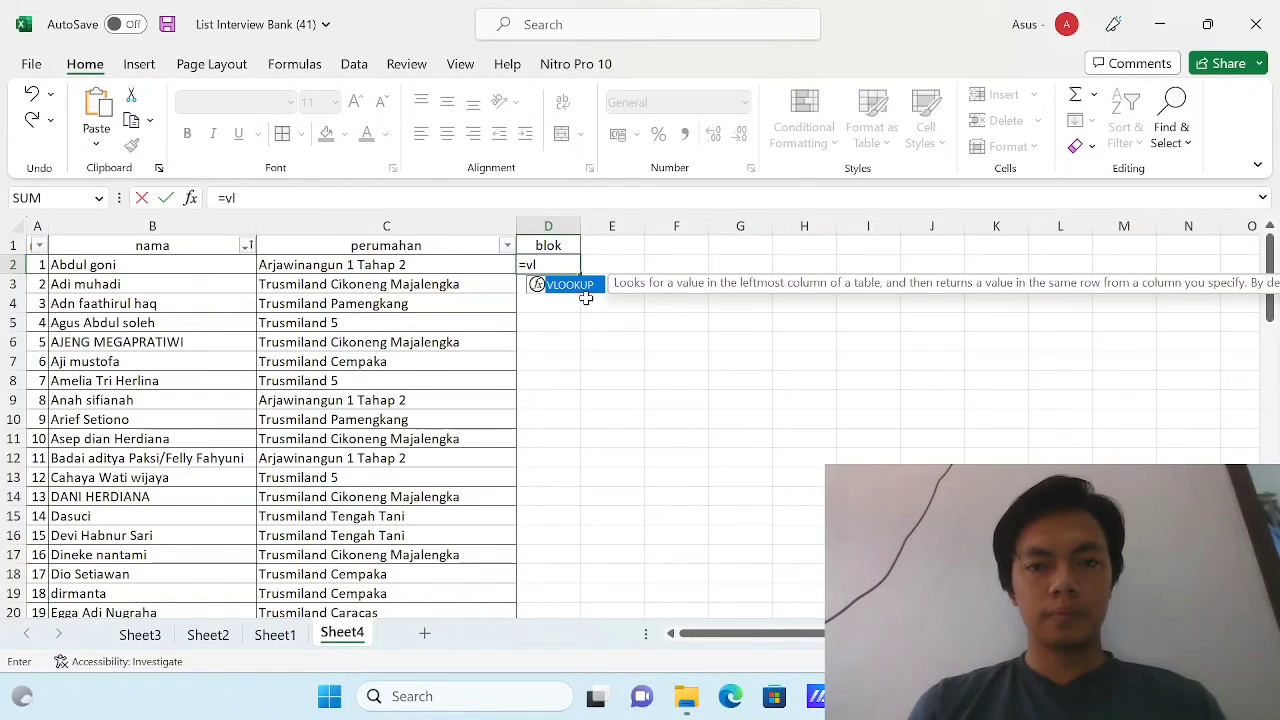
key(Tab)
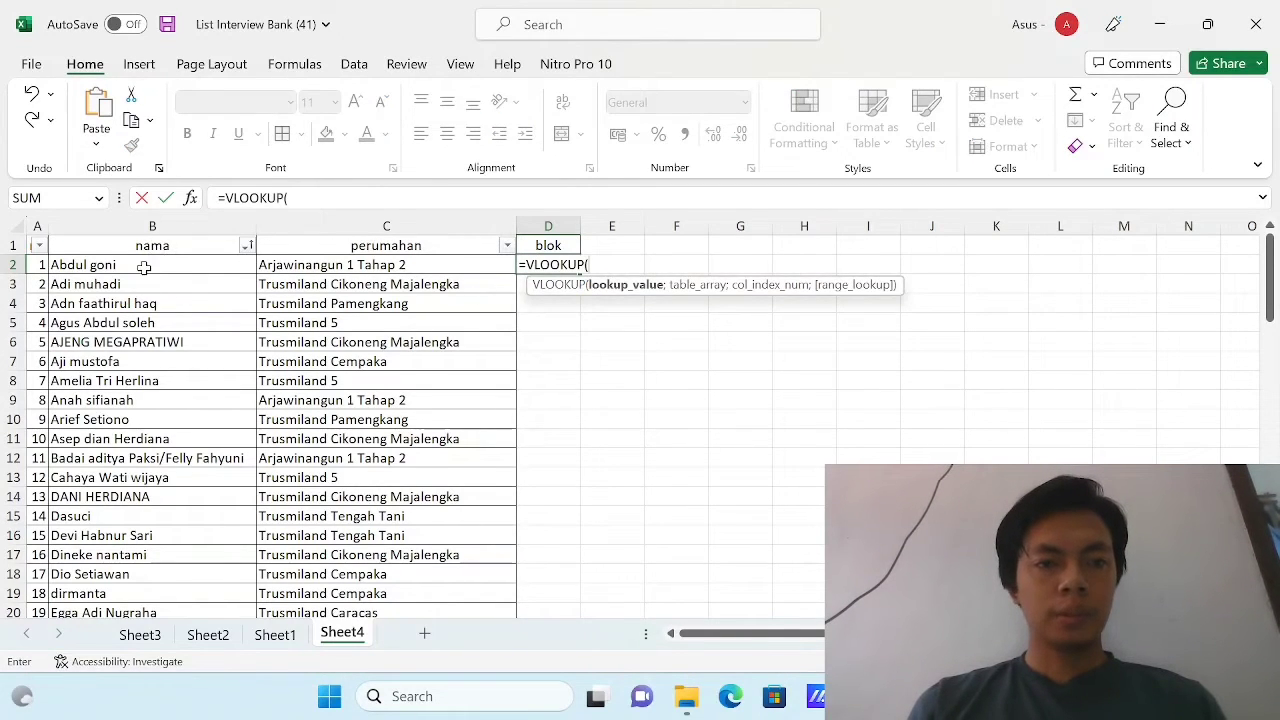
click(145, 267)
text(;)
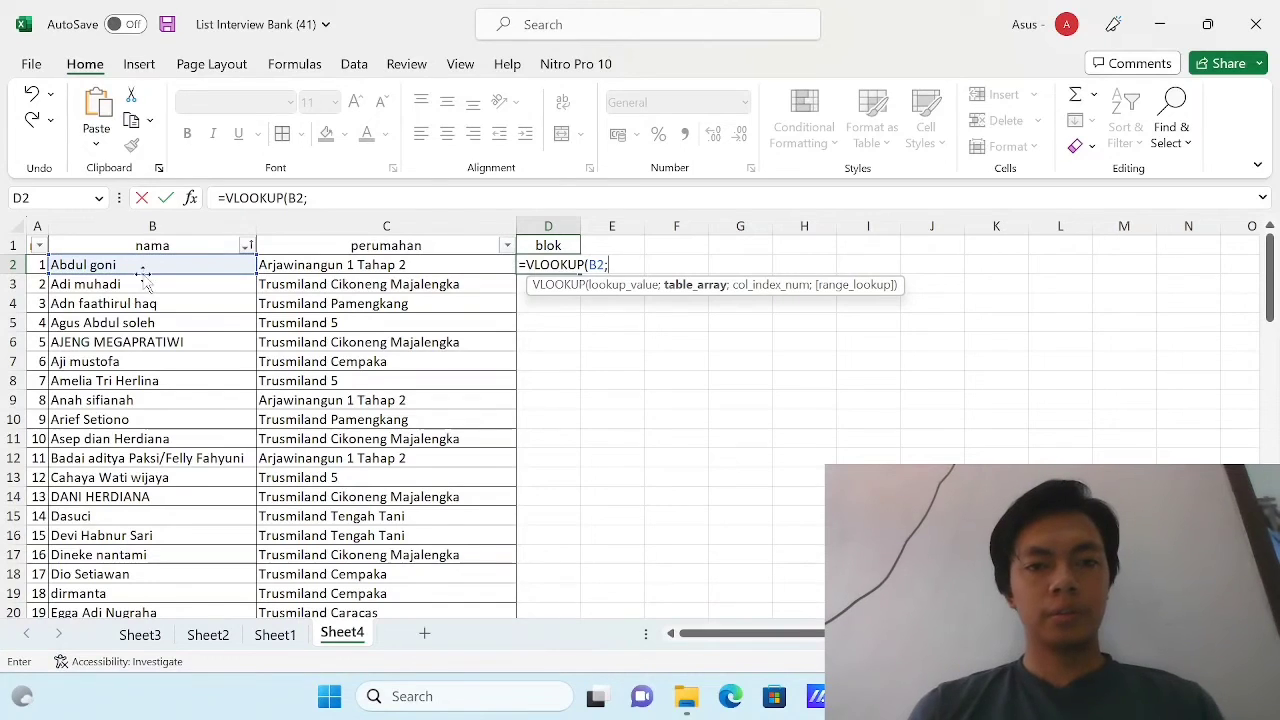
- Finish D2 with absolute Sheet1!$A$2:$D$78, column 4 and FALSE, returning I87
click(275, 634)
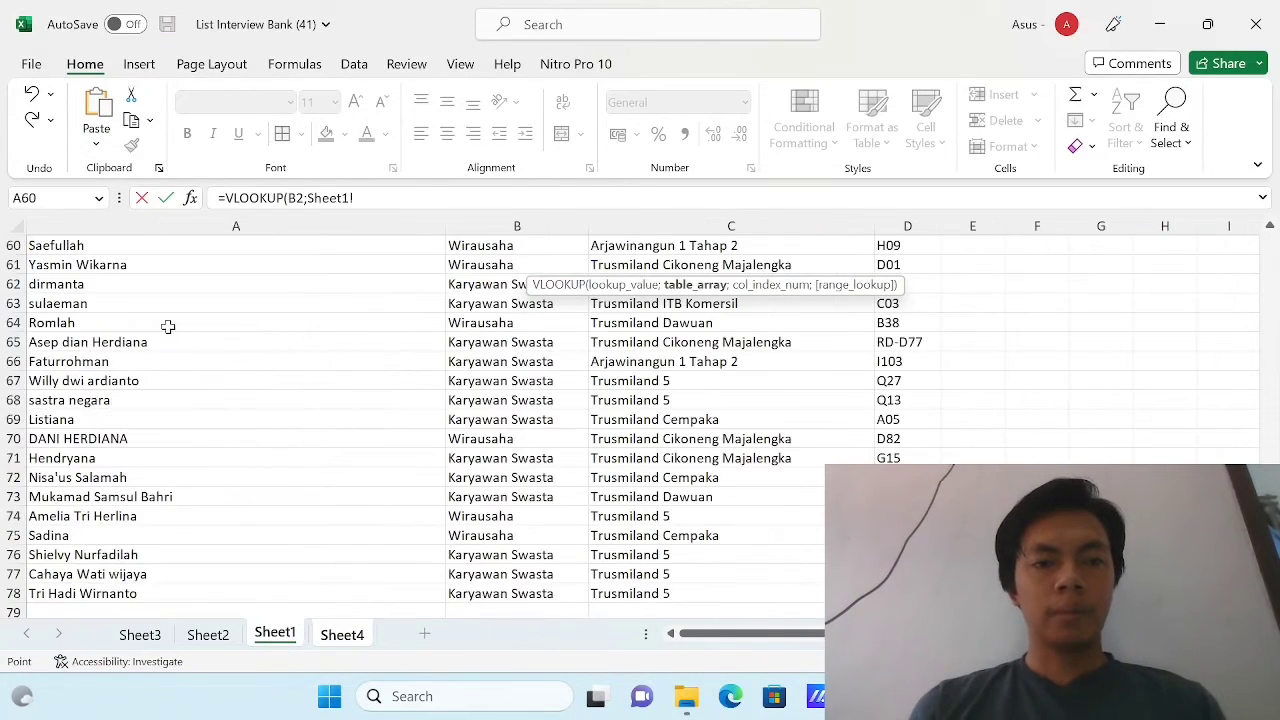
scroll(91, 276, up, 7)
scroll(91, 276, up, 3)
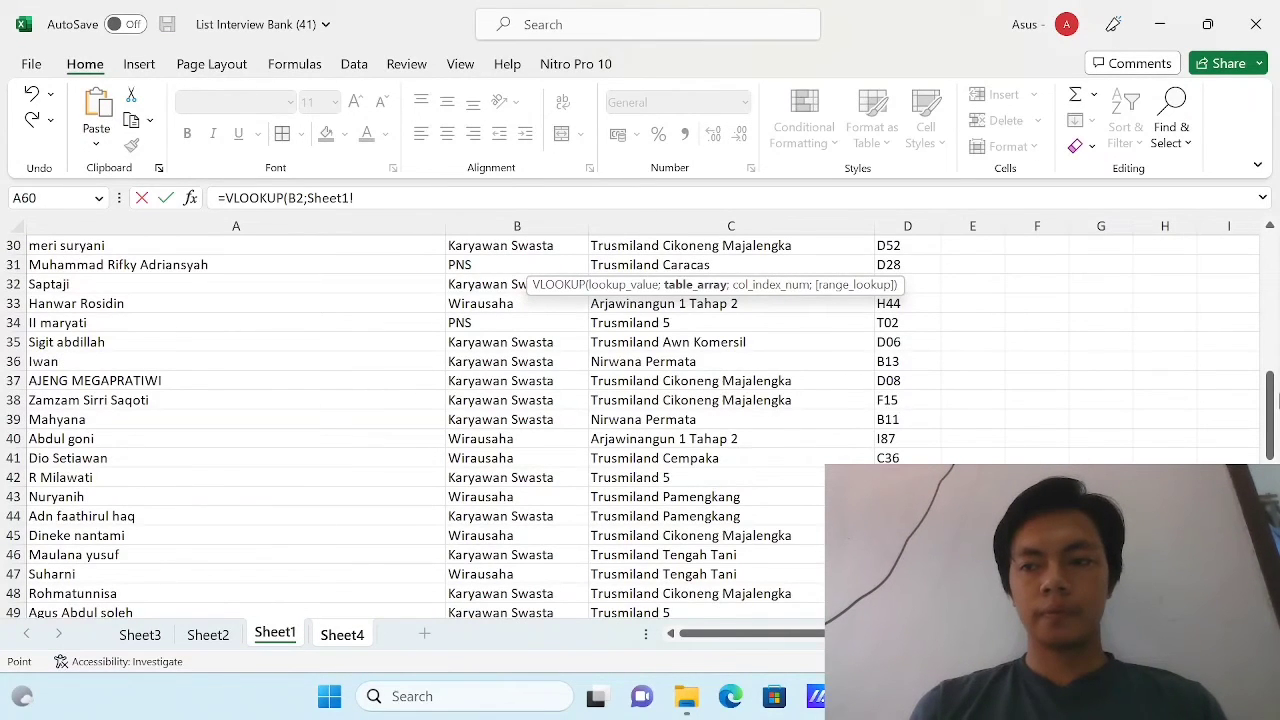
drag(1274, 400, 1272, 260)
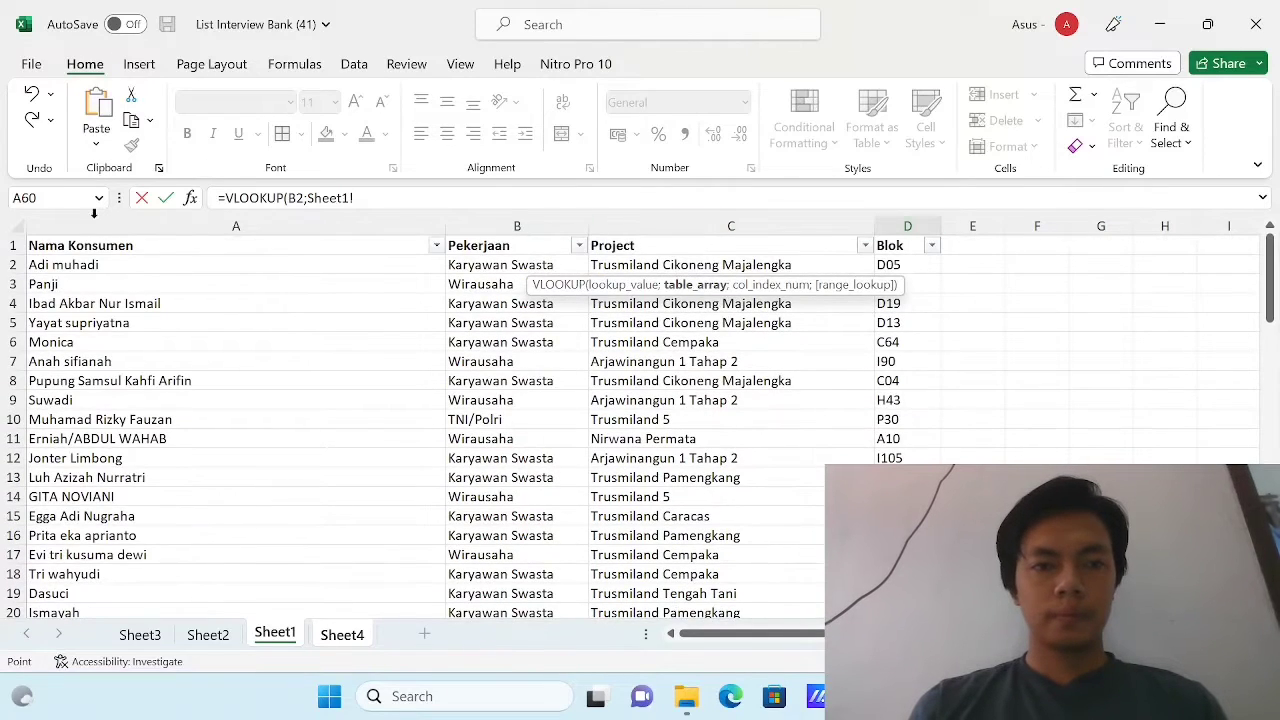
click(58, 265)
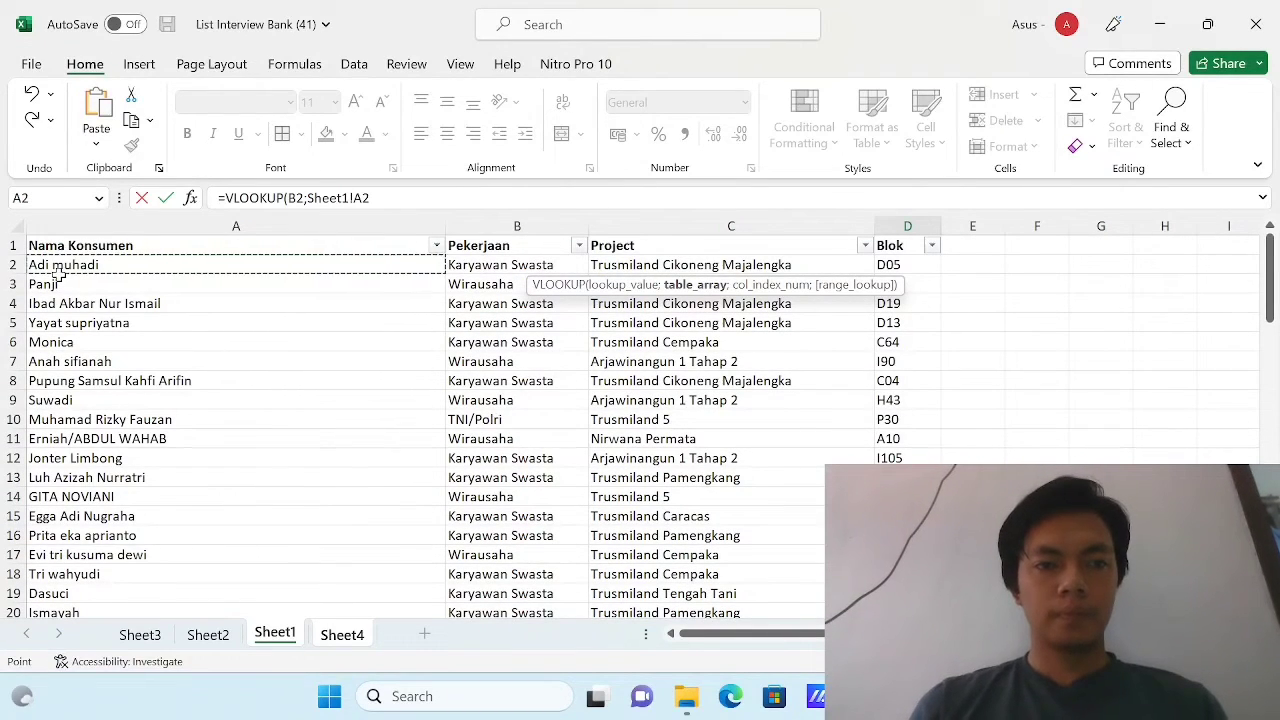
key(shift+Right)
key(shift+Right)
key(shift+Right)
key(ctrl+shift+Down)
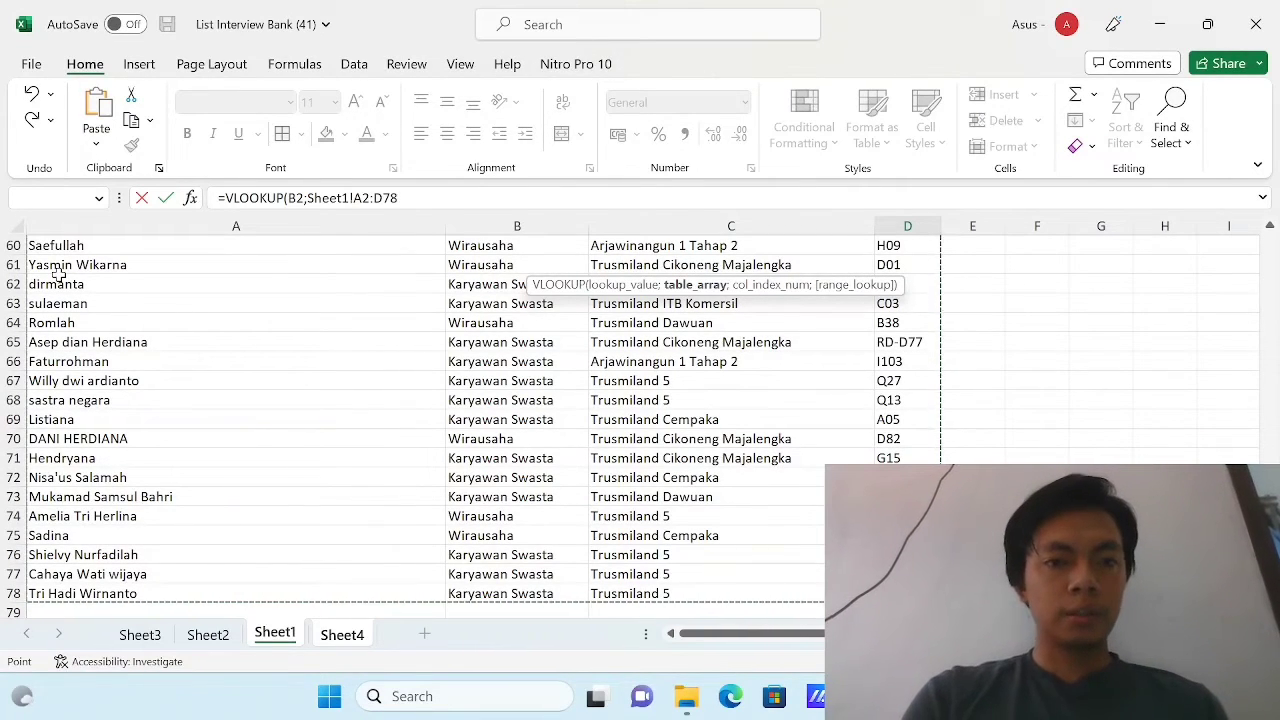
key(F4)
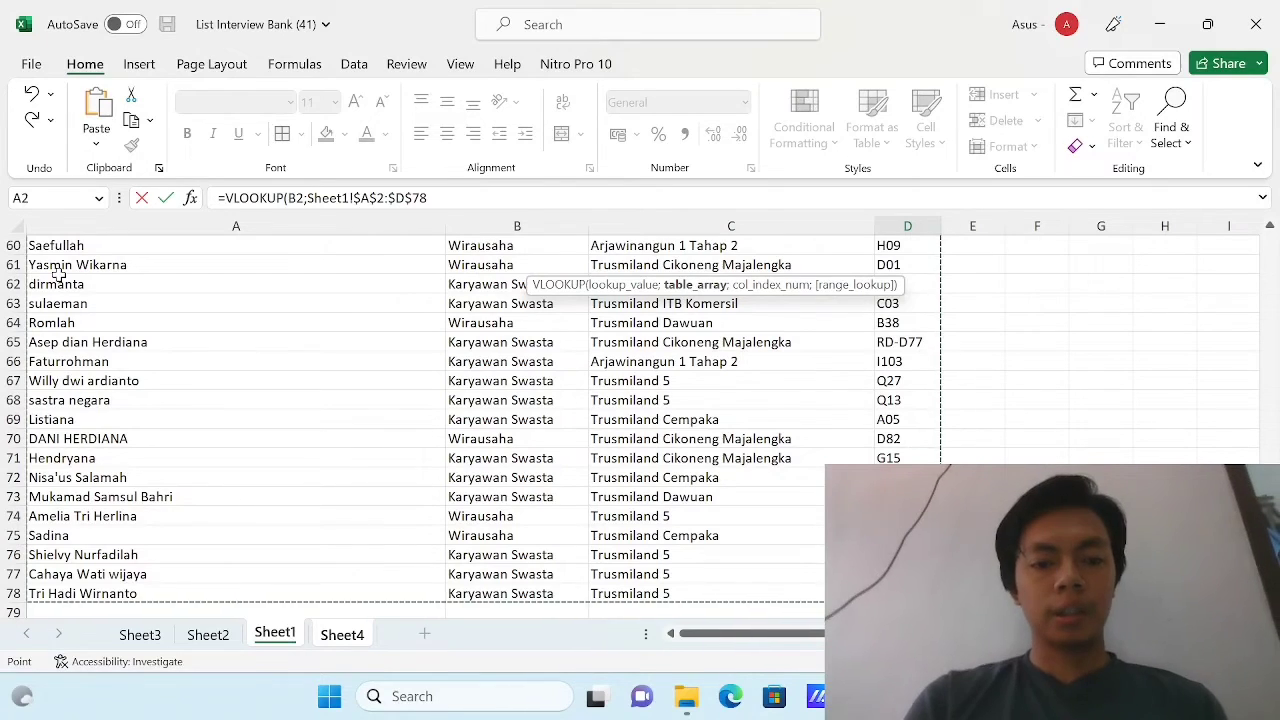
text(;4)
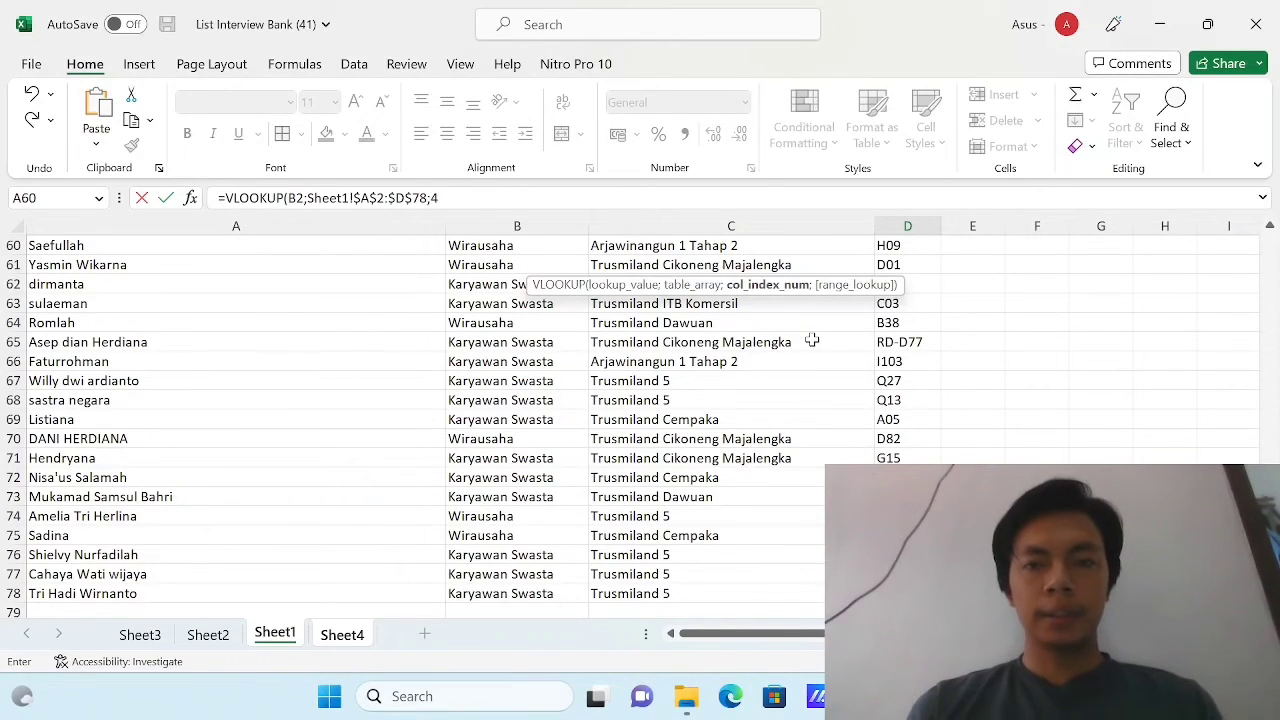
text(;)
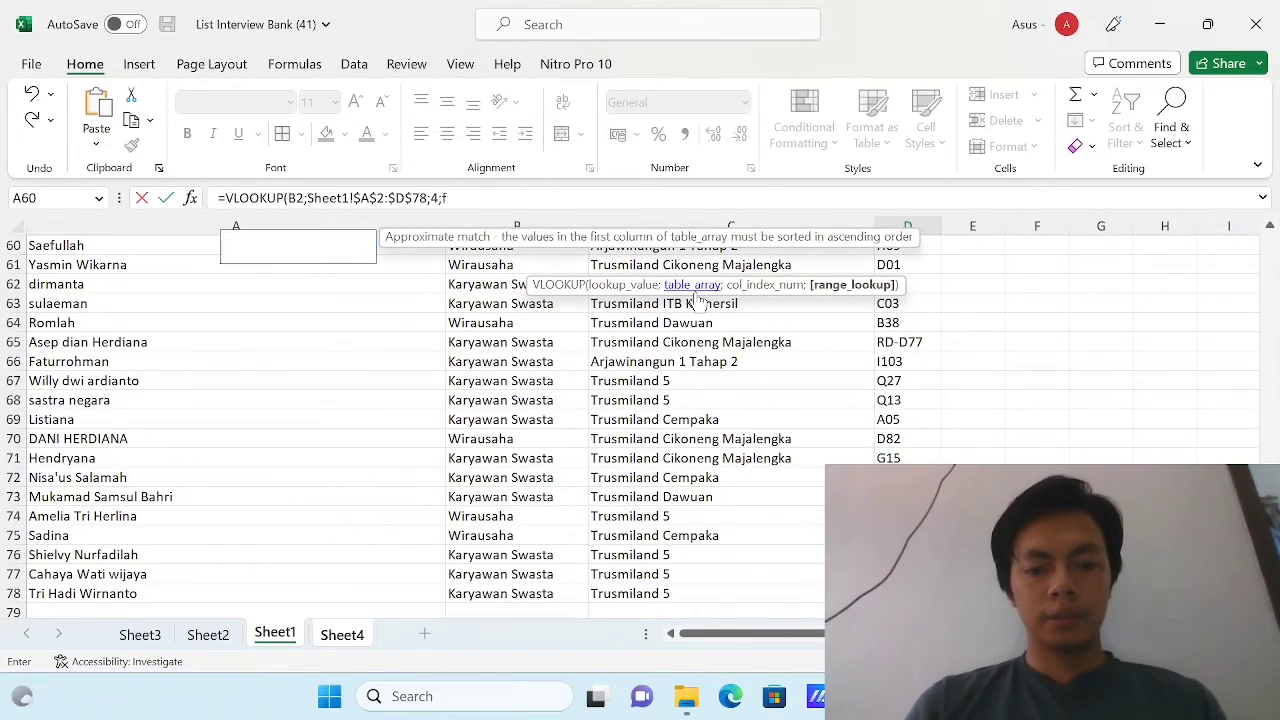
text(false)
key(Return)
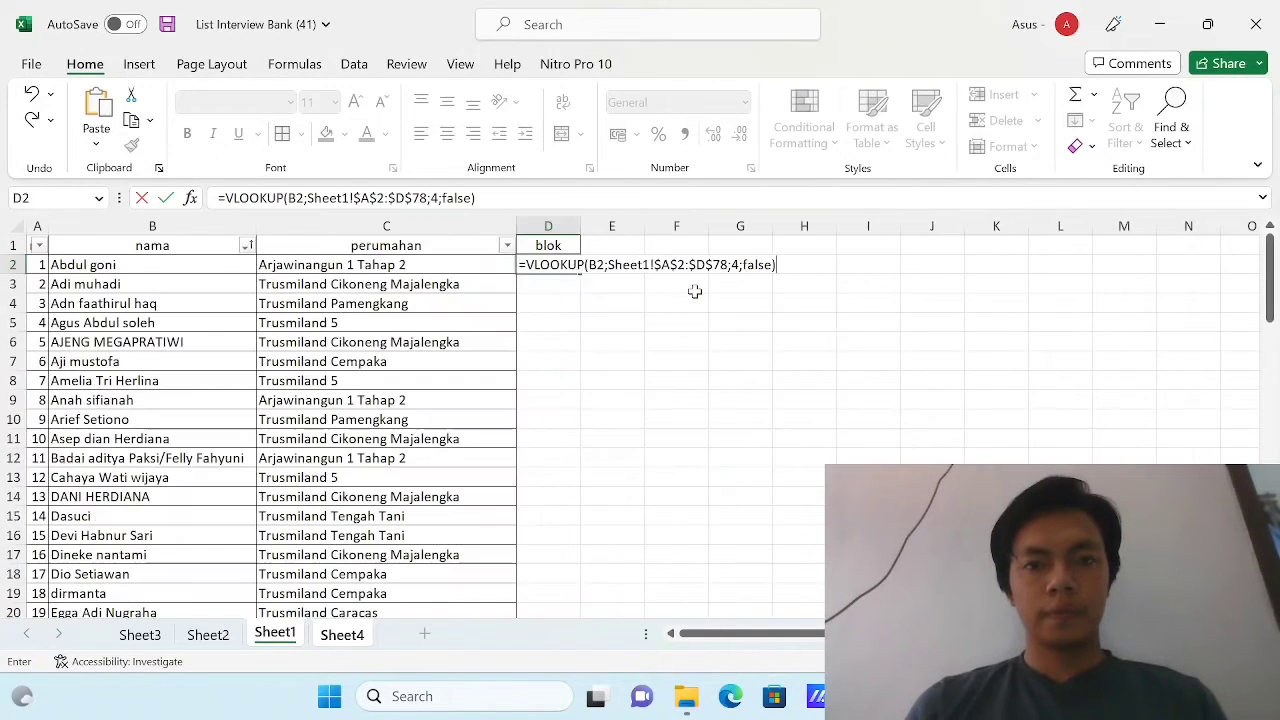
click(550, 265)
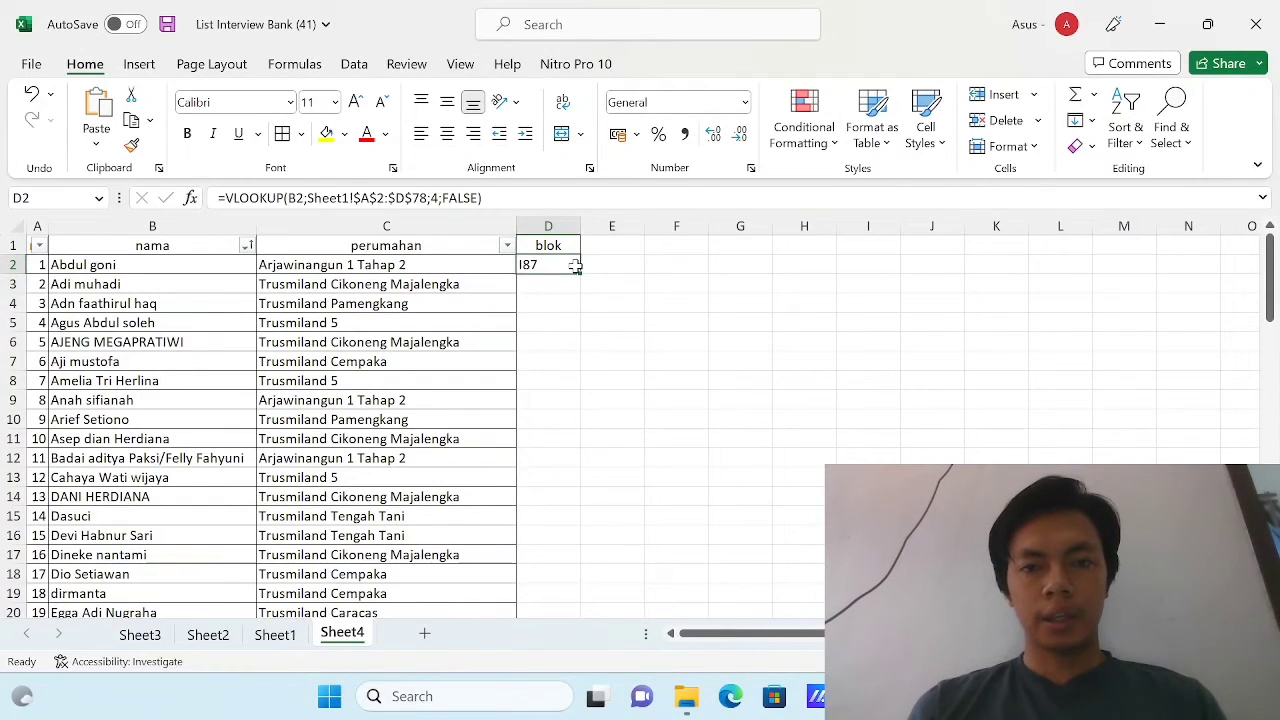
- Fill the blok VLOOKUP down column D, centre the block codes, and review C2's perumahan formula
double_click(577, 268)
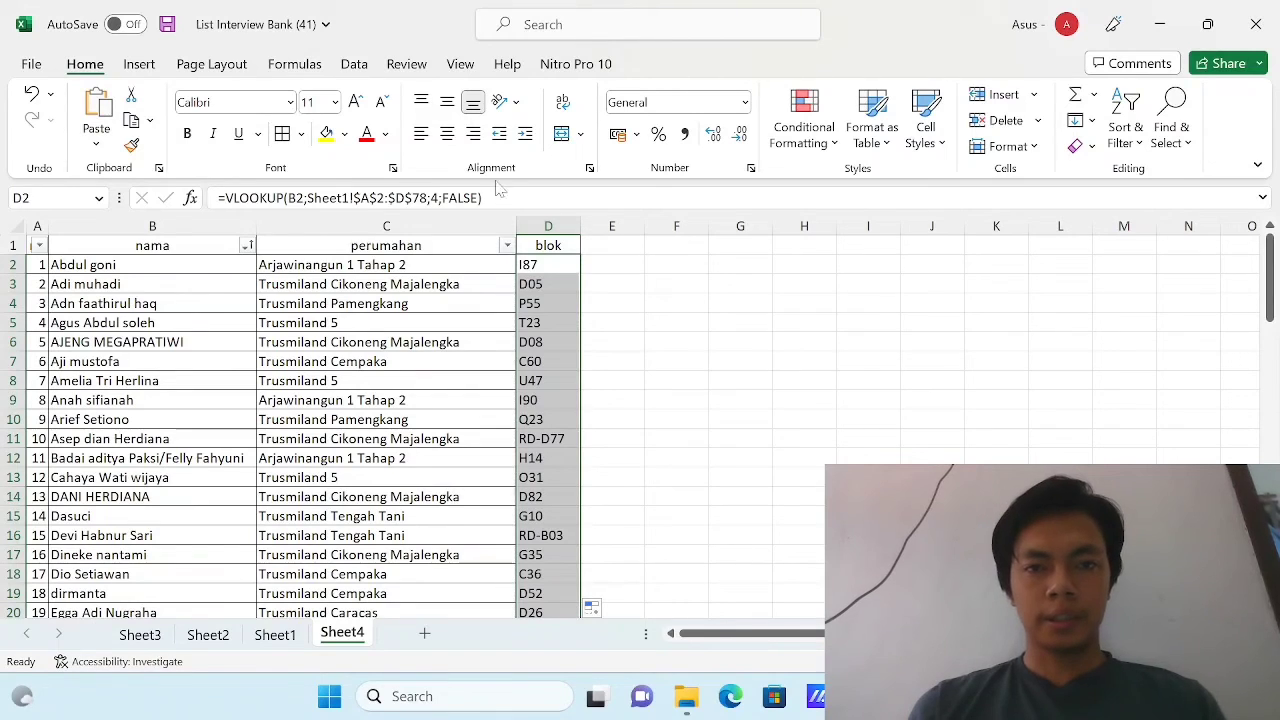
click(452, 134)
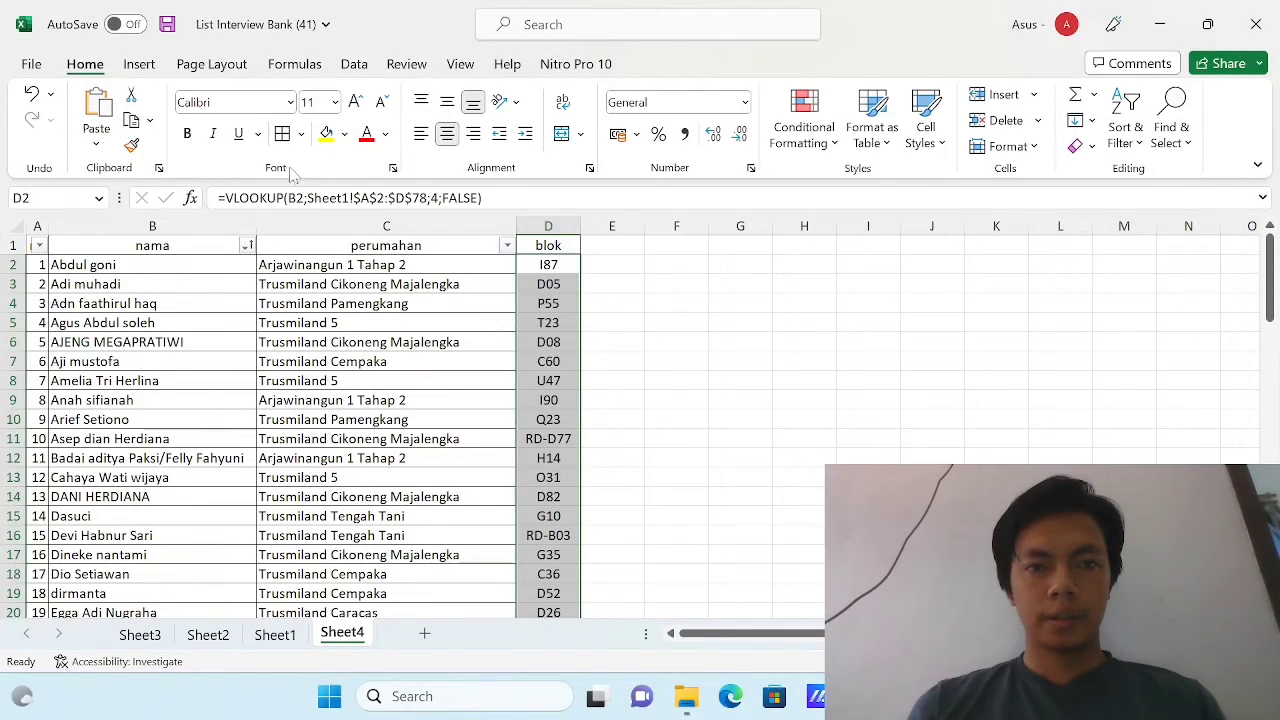
click(451, 264)
scroll(441, 290, down, 1)
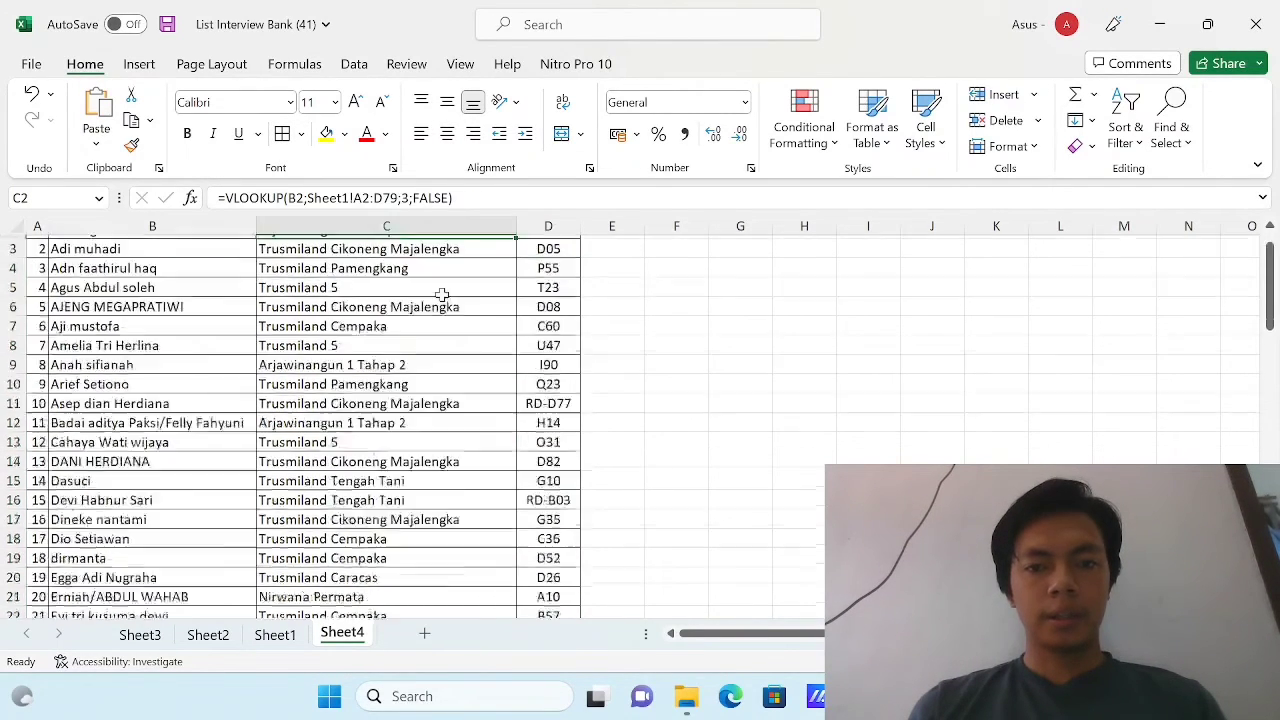
scroll(441, 293, down, 2)
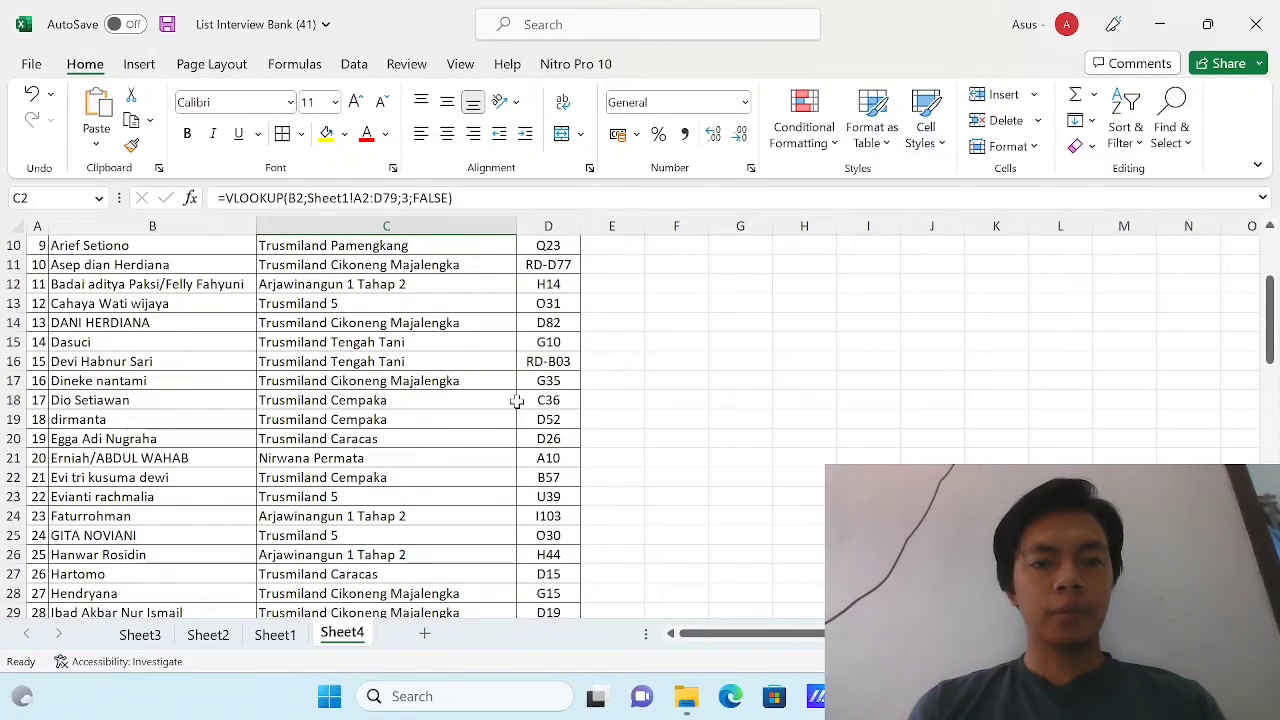
scroll(517, 401, up, 3)
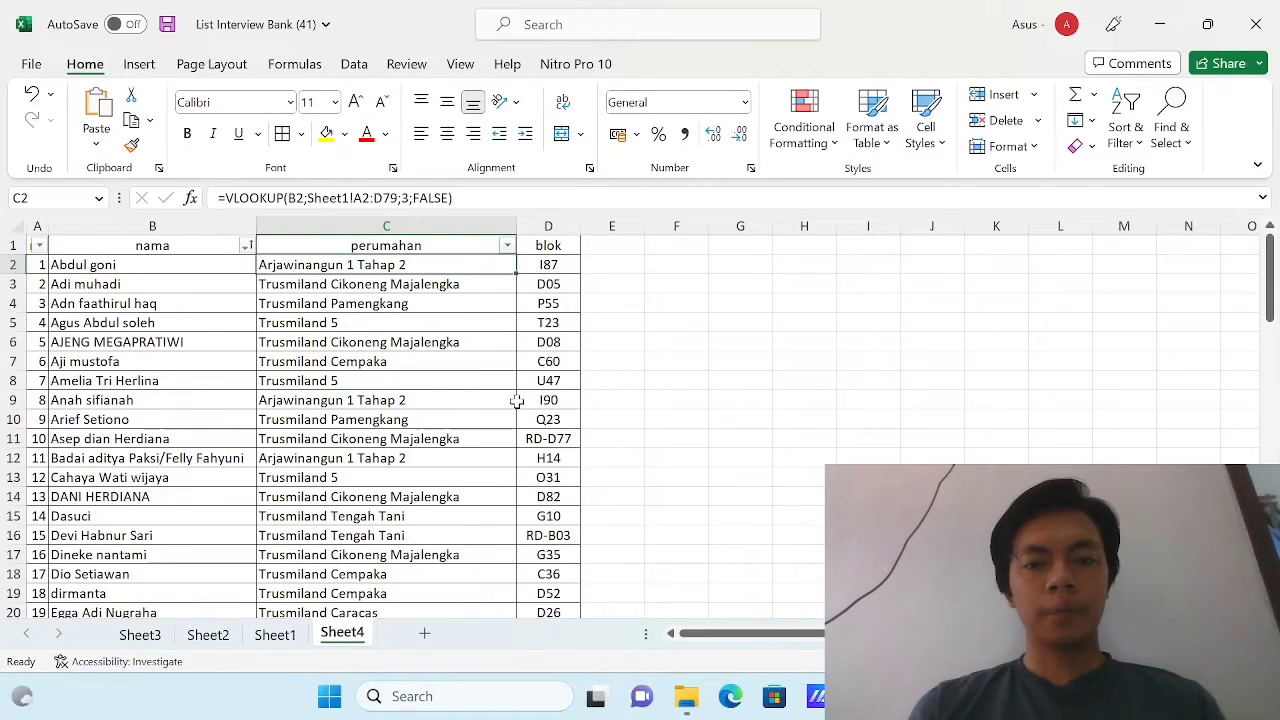
- Check the blok formula from D2 down the list, then switch to the Downloads folder
click(549, 264)
scroll(466, 329, down, 1)
scroll(470, 335, down, 6)
scroll(393, 342, down, 4)
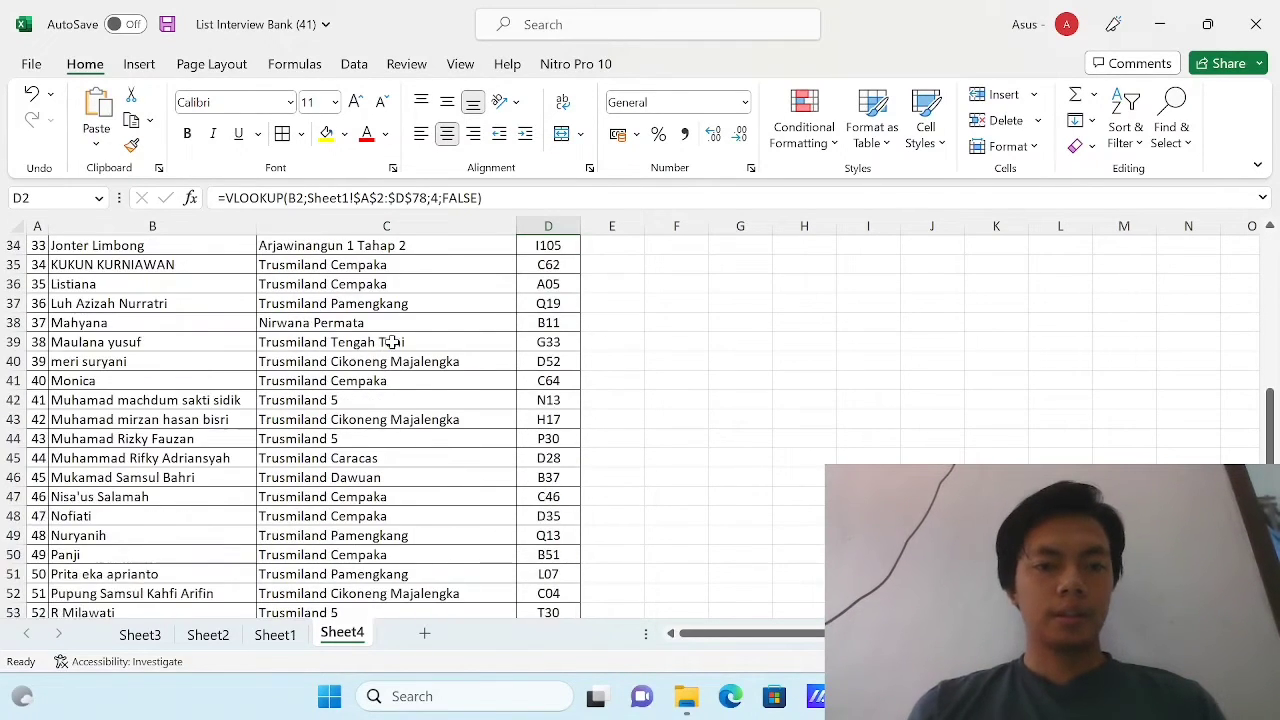
scroll(393, 342, down, 2)
scroll(391, 340, down, 4)
scroll(391, 340, up, 6)
scroll(385, 342, up, 2)
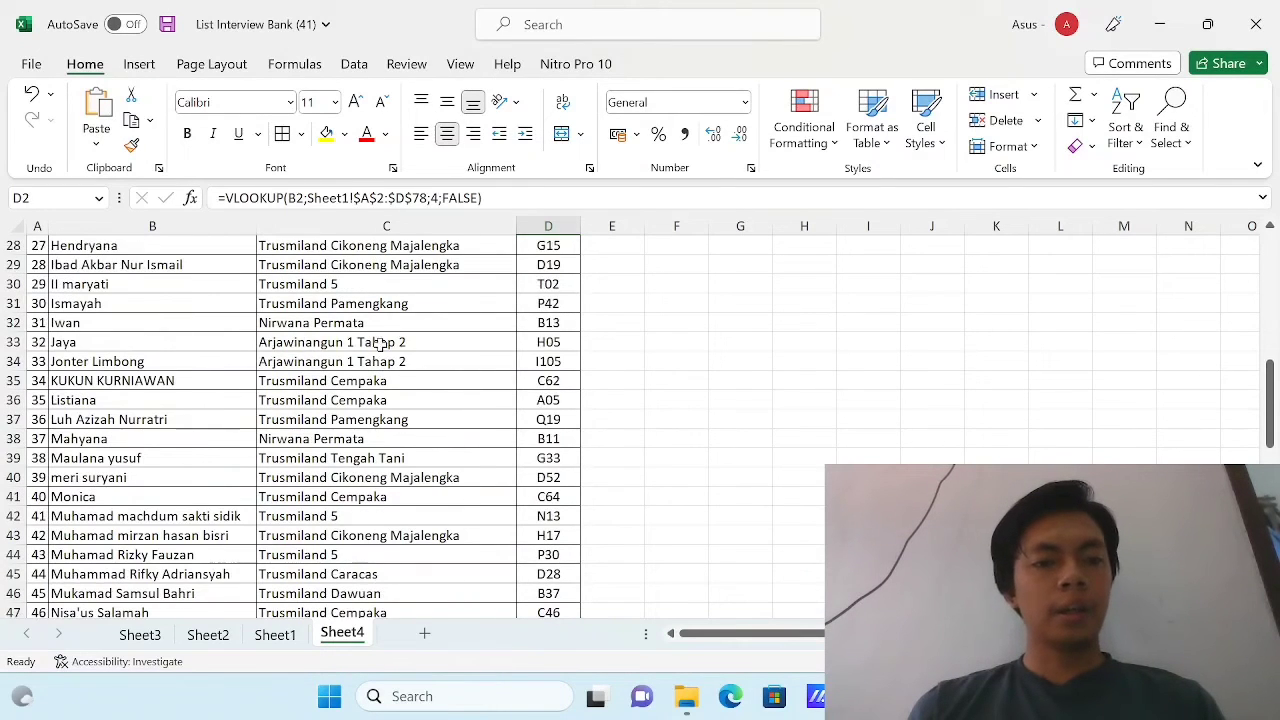
scroll(382, 342, up, 2)
scroll(370, 346, up, 2)
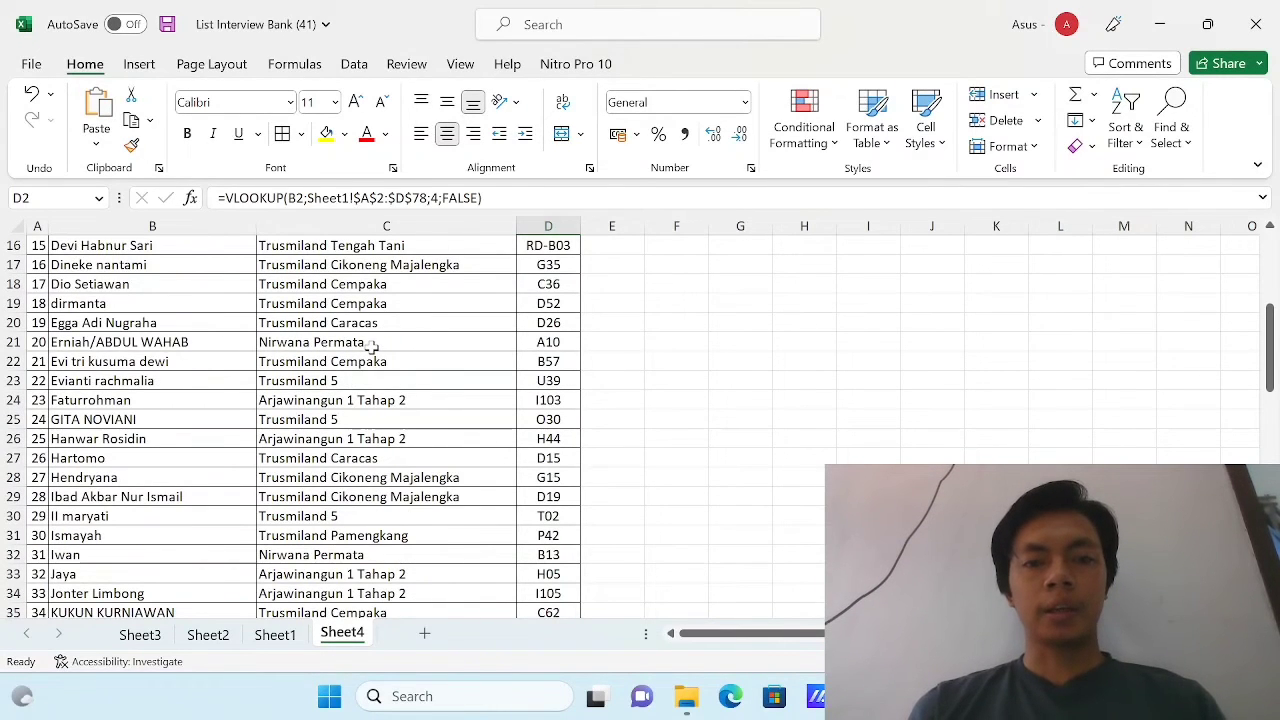
scroll(370, 346, up, 4)
scroll(370, 346, up, 1)
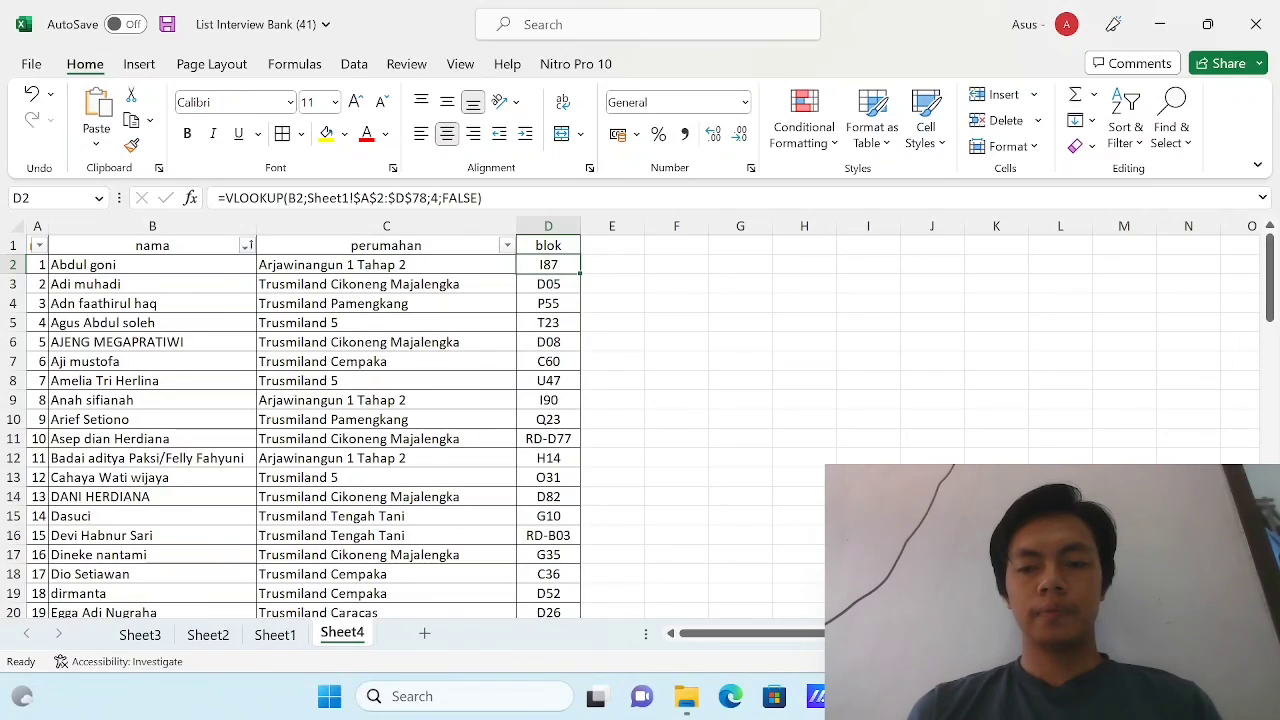
key(alt+Tab)
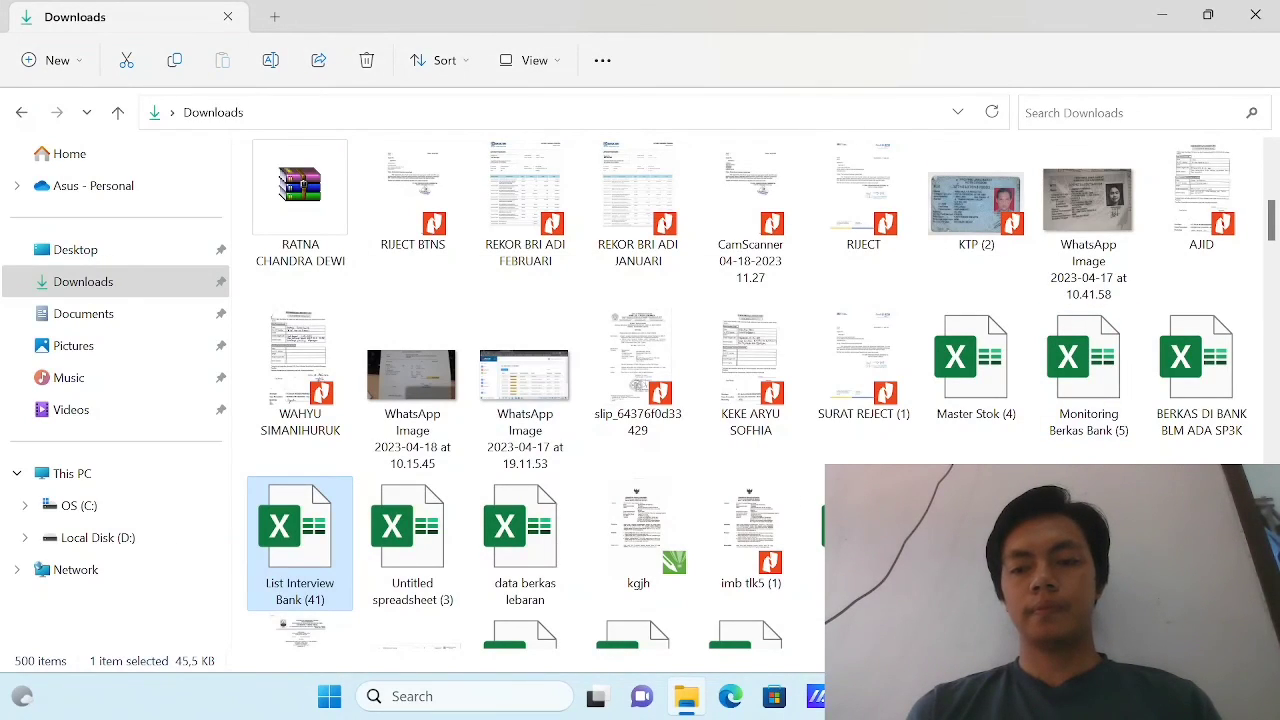